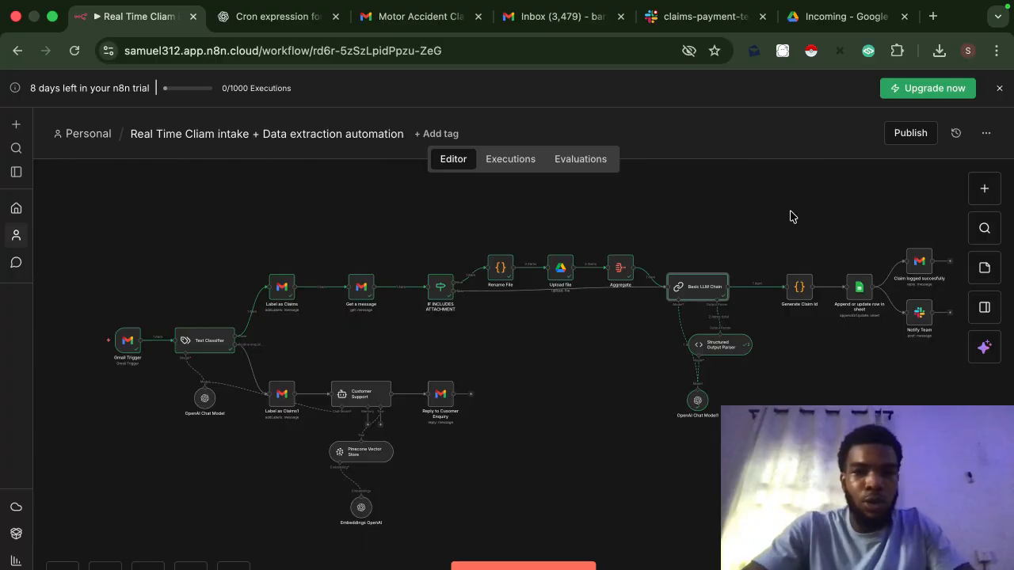
# Step: Review the sent claim email in Gmail, then execute the claim-intake workflow in n8n
pyautogui.click(448, 26)
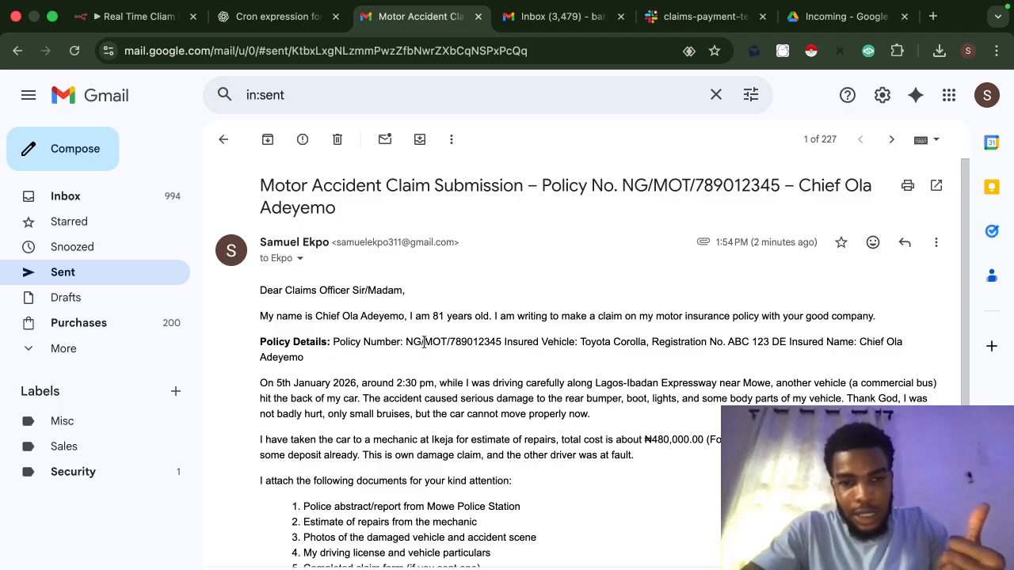
pyautogui.scroll(-3, 474, 353)
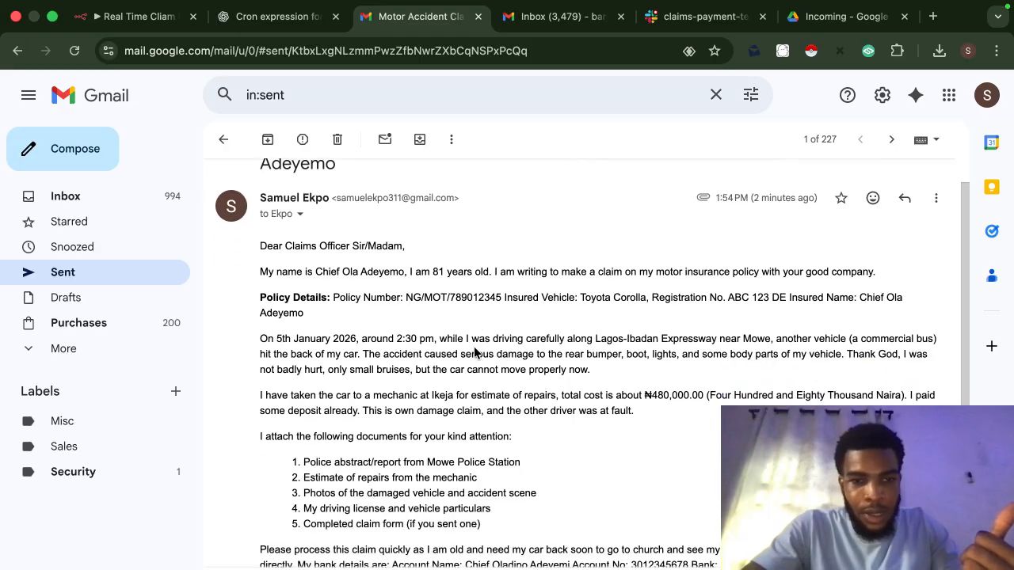
pyautogui.scroll(-10, 474, 348)
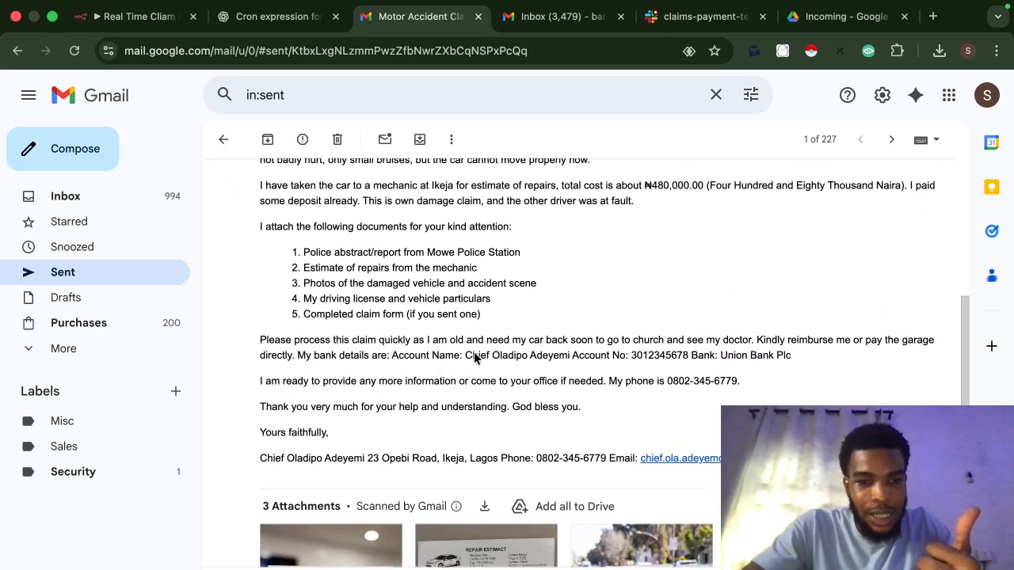
pyautogui.moveTo(607, 416)
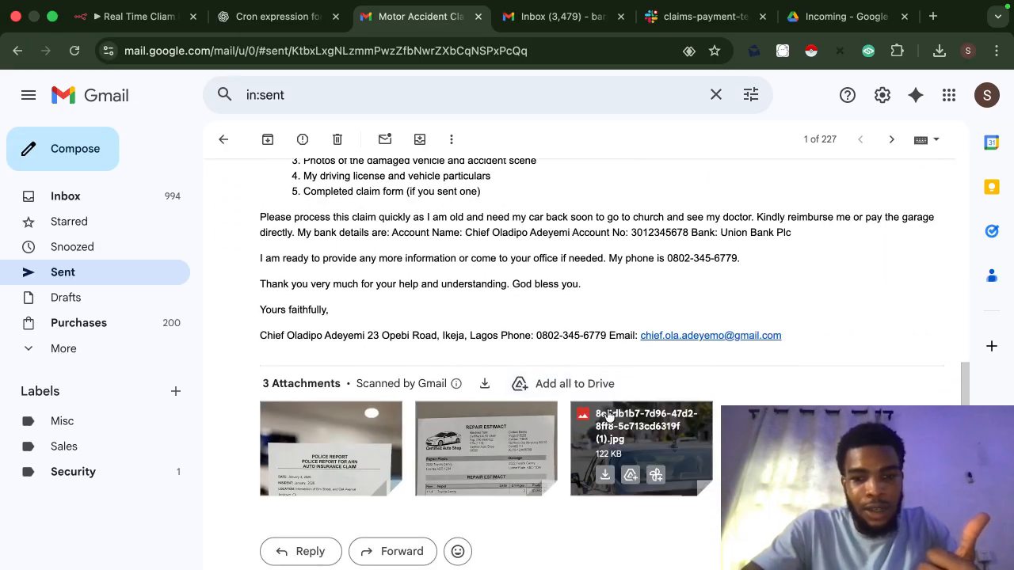
pyautogui.scroll(3, 523, 252)
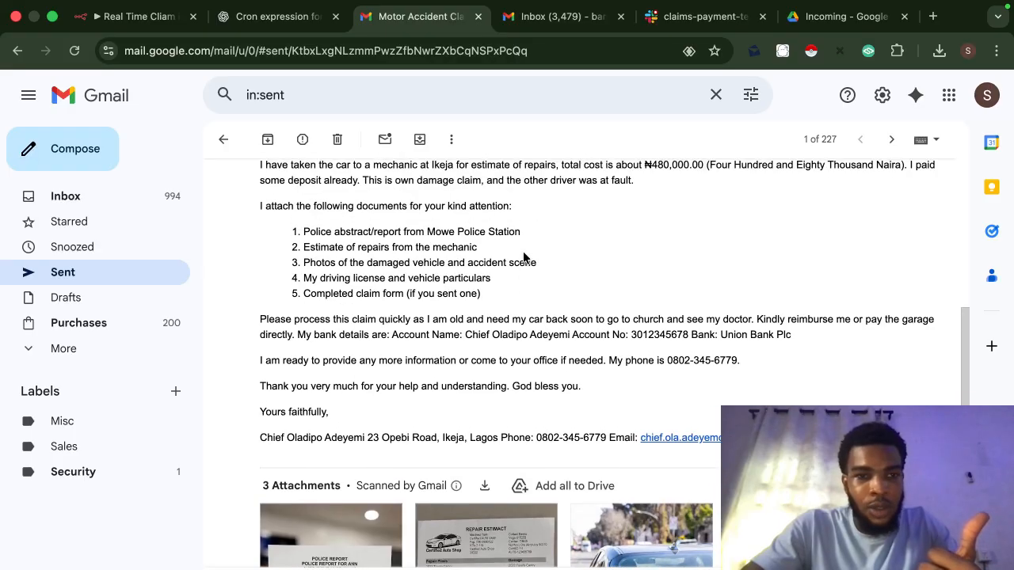
pyautogui.scroll(3, 396, 329)
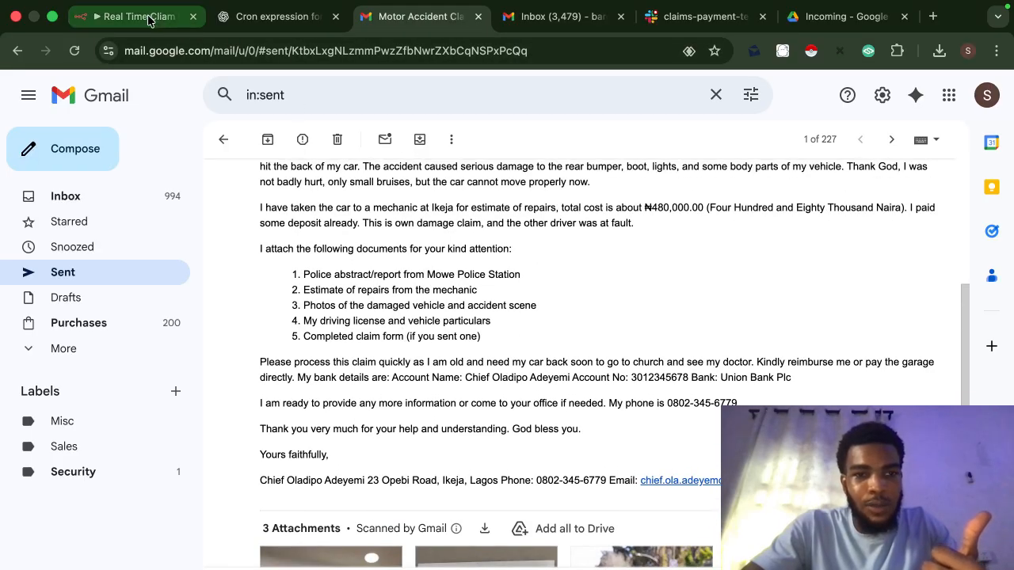
pyautogui.click(149, 17)
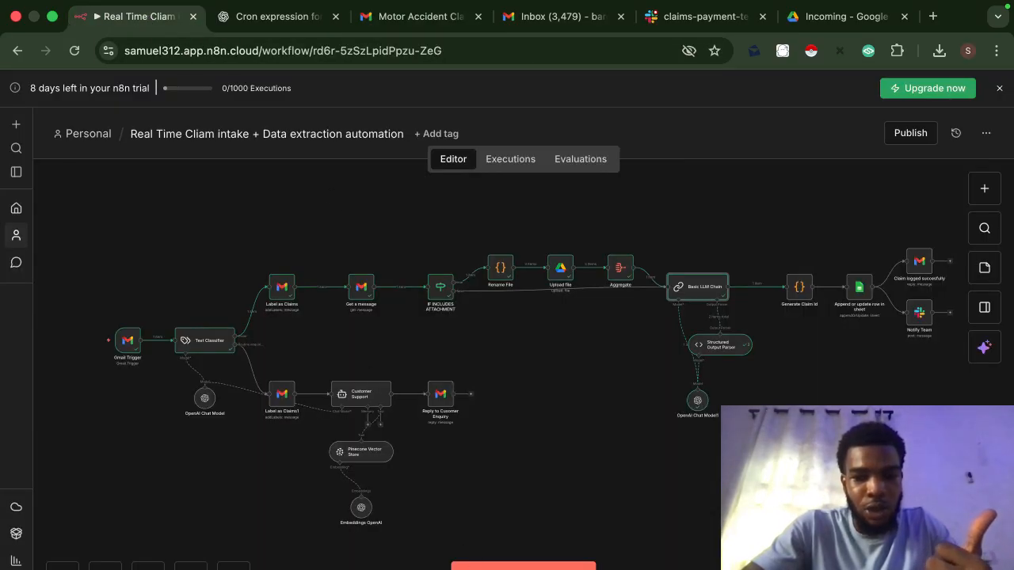
pyautogui.click(470, 564)
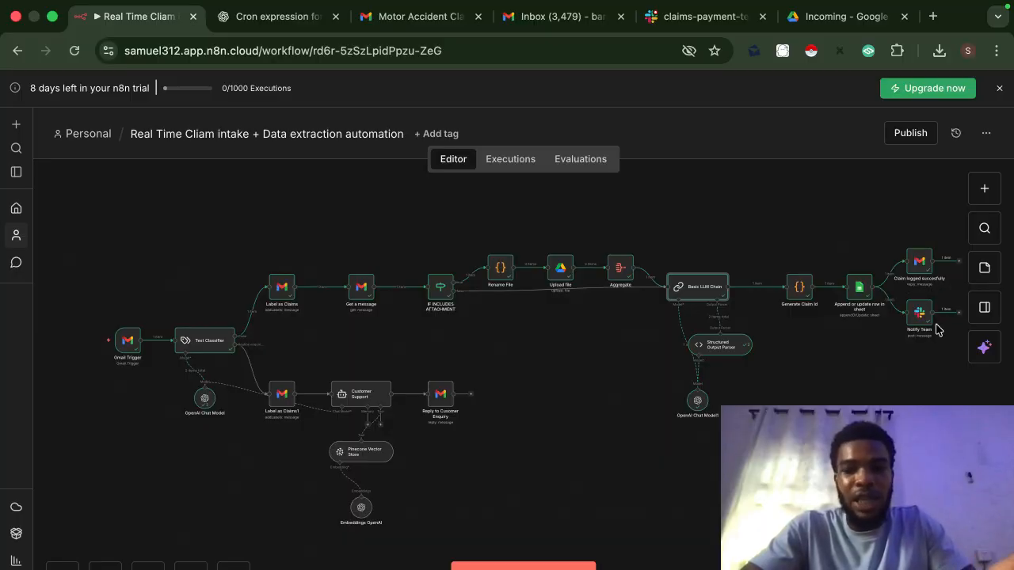
# Step: Preview the police report attachment_0 in the Claims › Incoming Drive folder, then close it
pyautogui.click(824, 22)
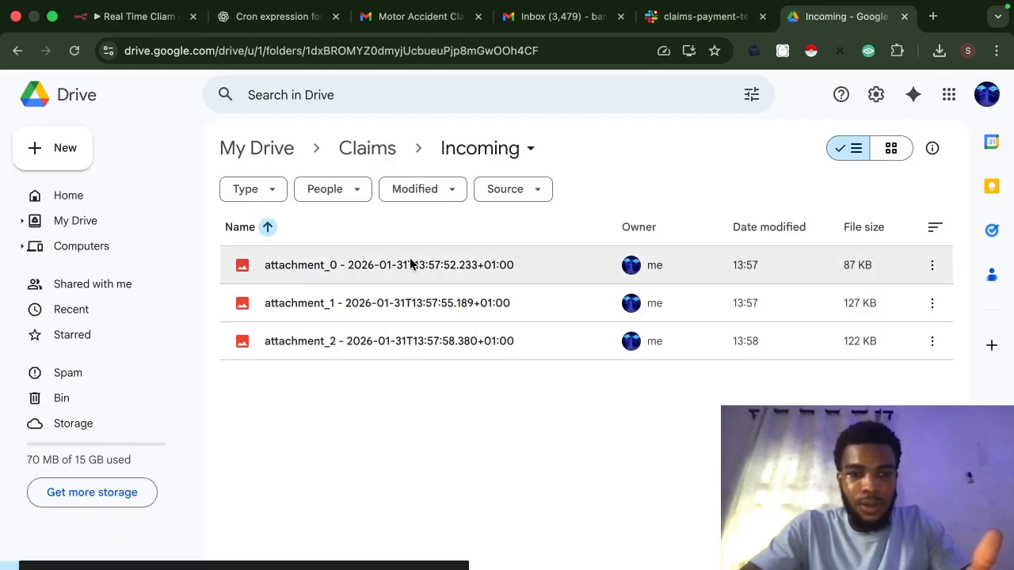
pyautogui.click(411, 265)
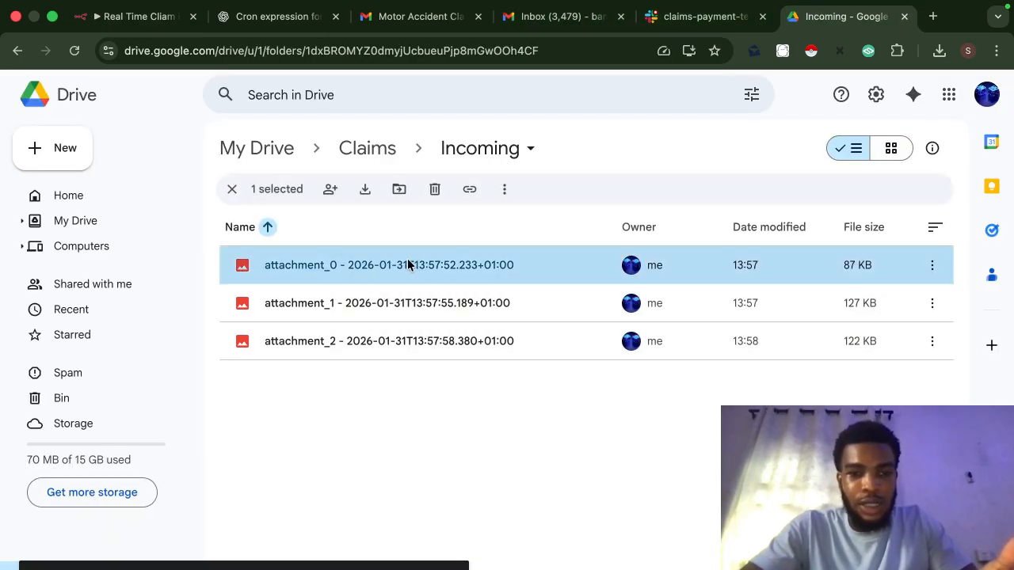
pyautogui.doubleClick(408, 264)
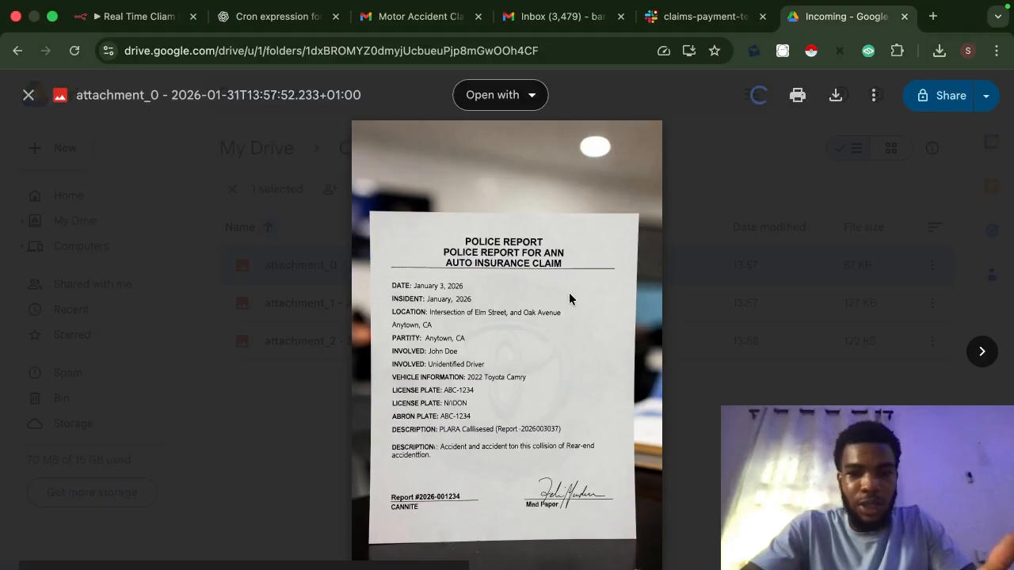
pyautogui.click(732, 351)
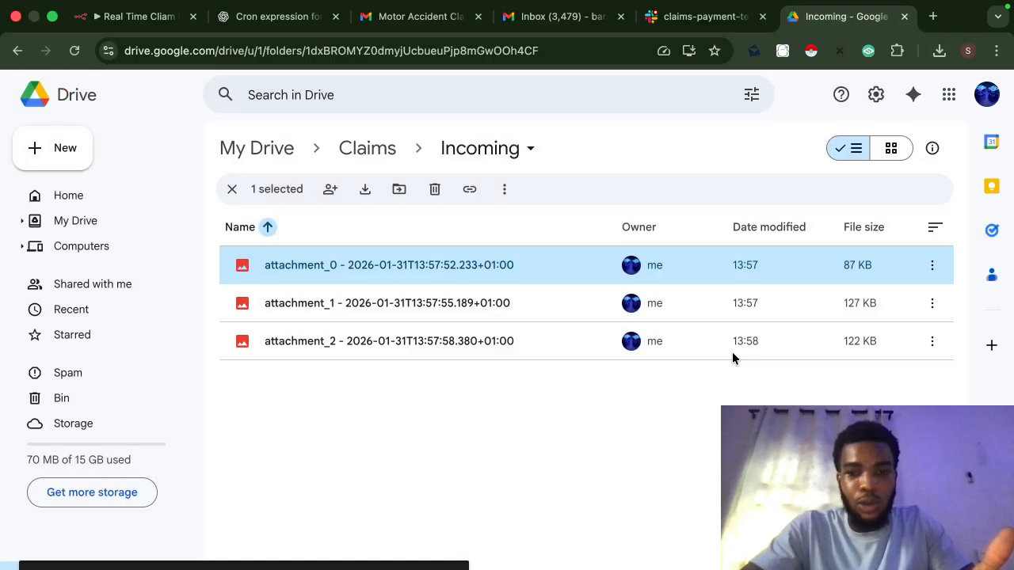
# Step: Scroll through the bot's insurance claim message in Slack's #claims-payment-team channel
pyautogui.click(689, 19)
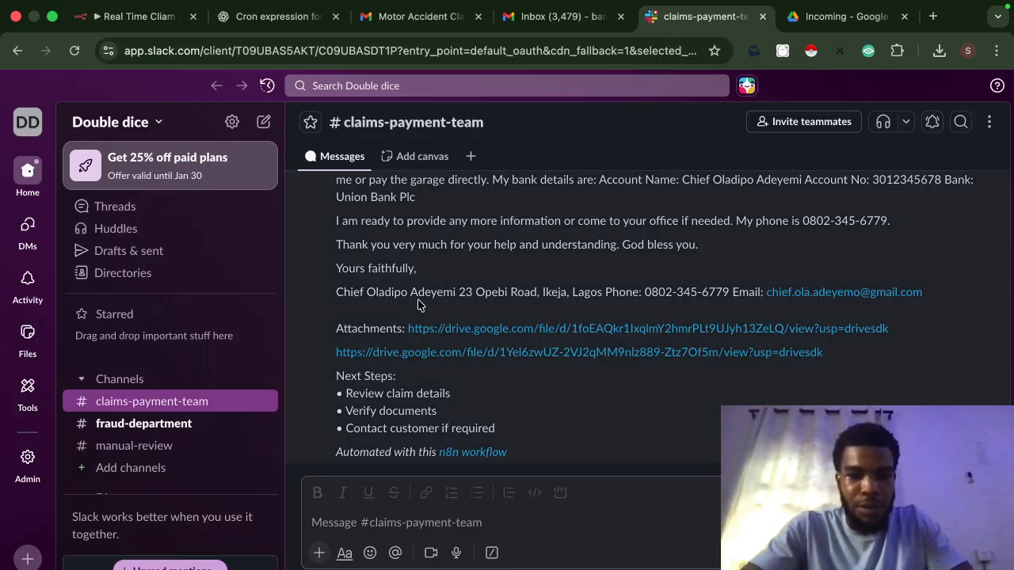
pyautogui.scroll(5, 419, 305)
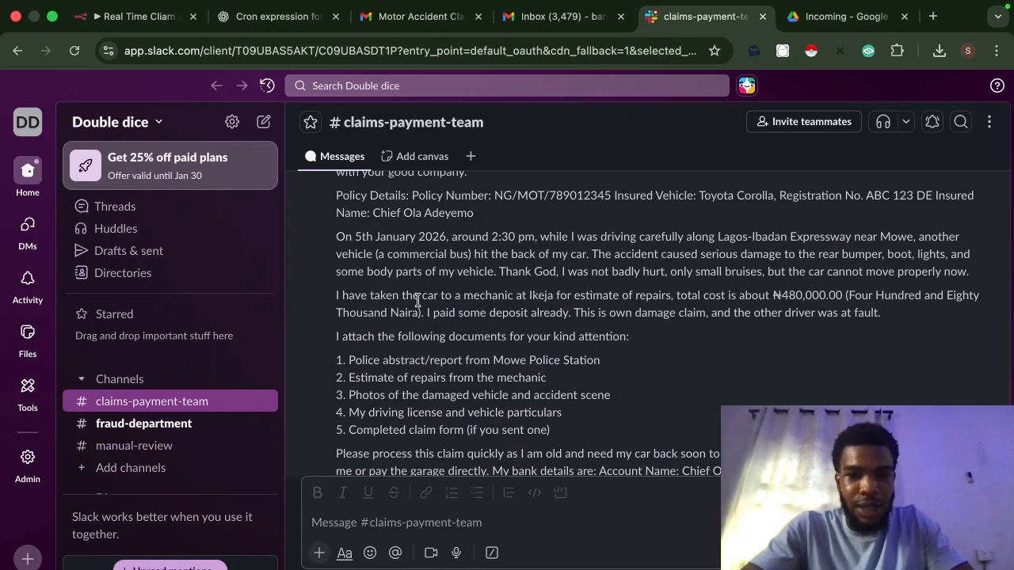
pyautogui.scroll(5, 417, 300)
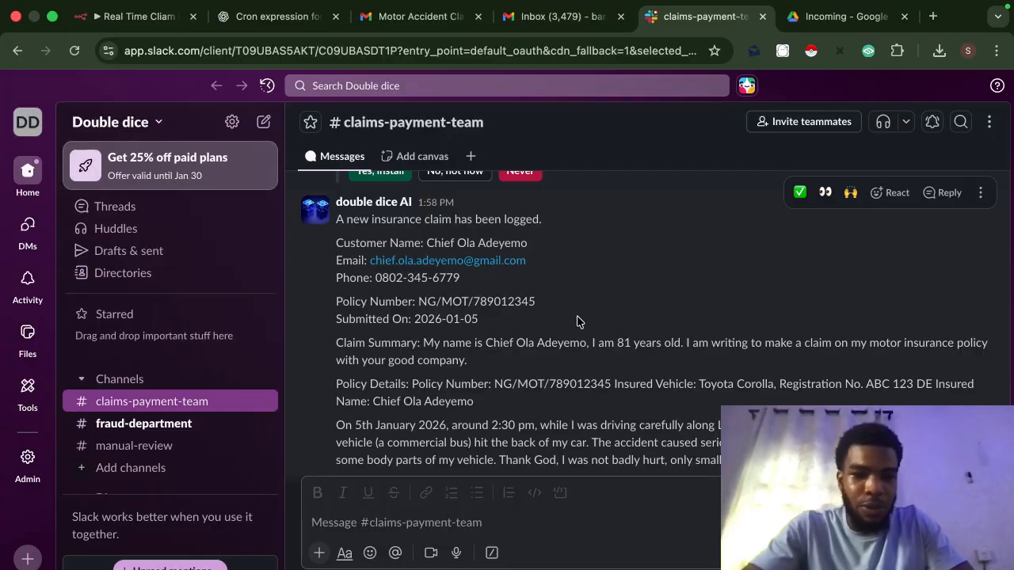
pyautogui.scroll(-3, 446, 402)
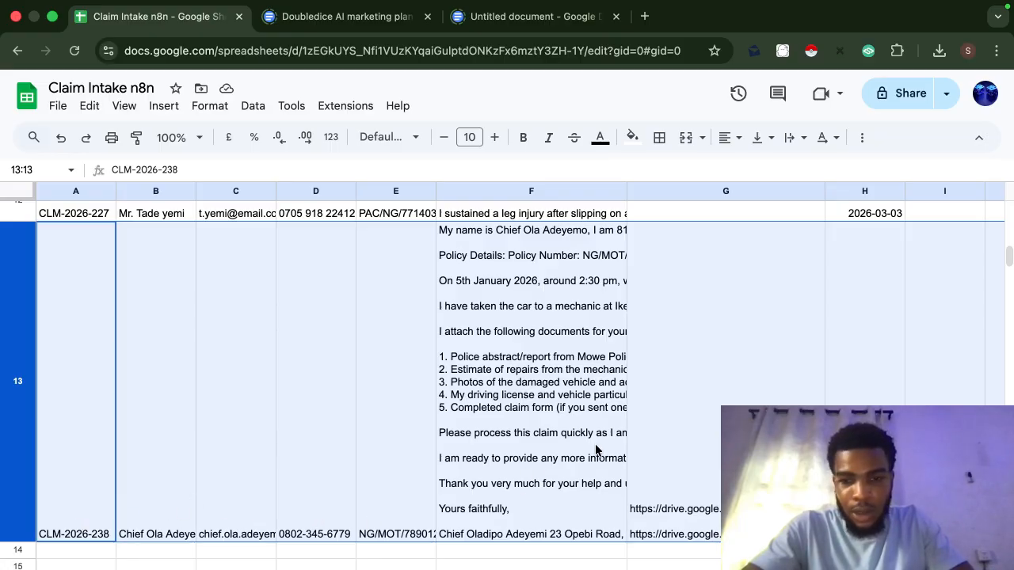
# Step: Scroll across claim row 13 and inspect the Drive attachment link in cell G13
pyautogui.hscroll(5, 596, 450)
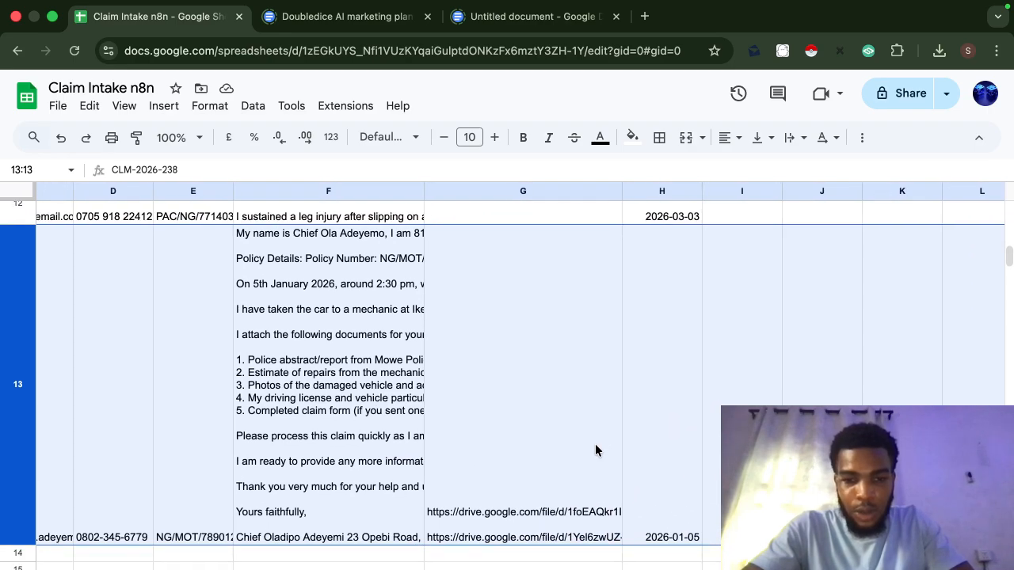
pyautogui.click(596, 450)
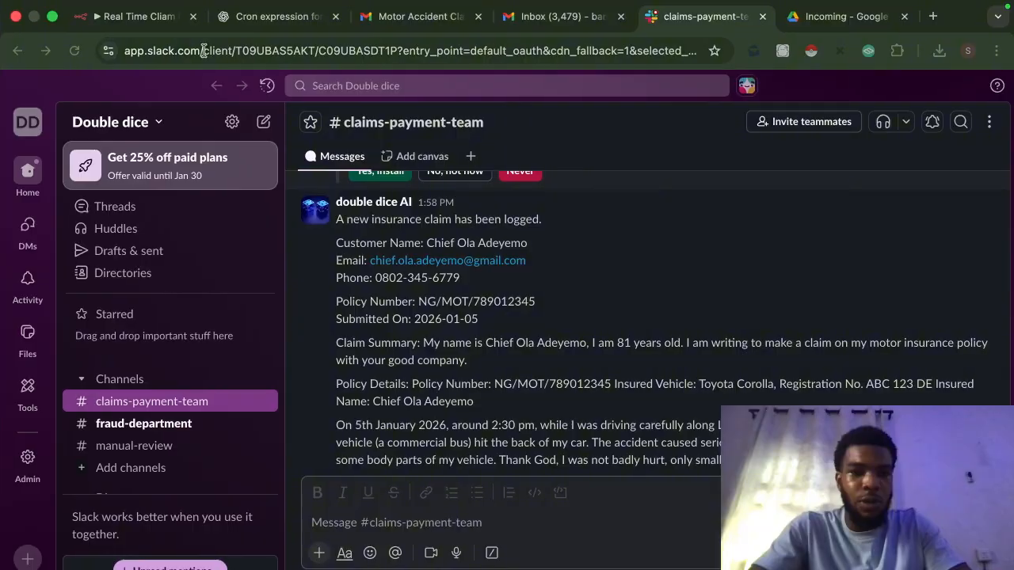
# Step: Open the Gmail Trigger and keep its polling mode at Custom, every five minutes
pyautogui.click(155, 19)
pyautogui.moveTo(101, 351)
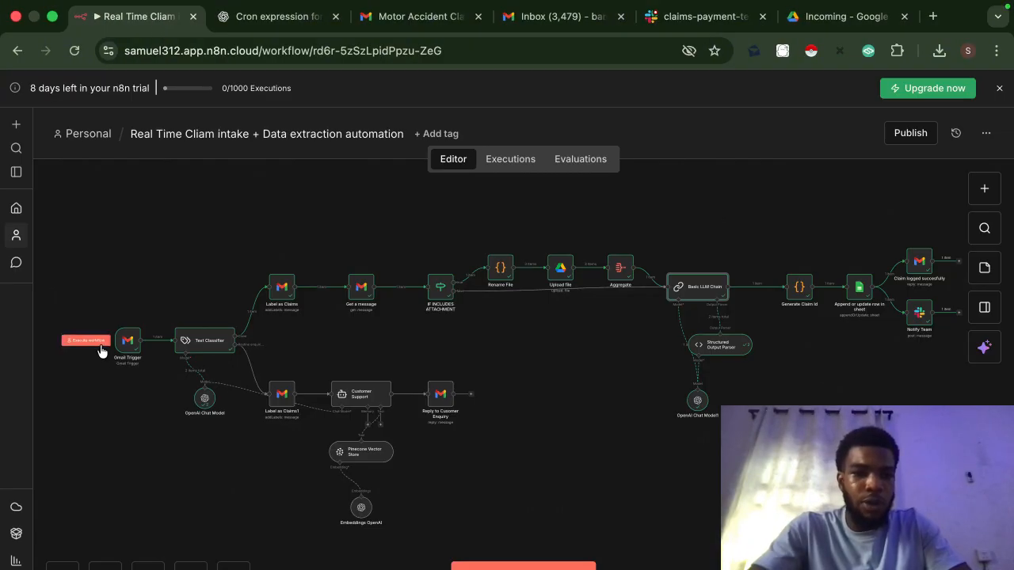
pyautogui.scroll(5, 102, 351)
pyautogui.click(155, 346)
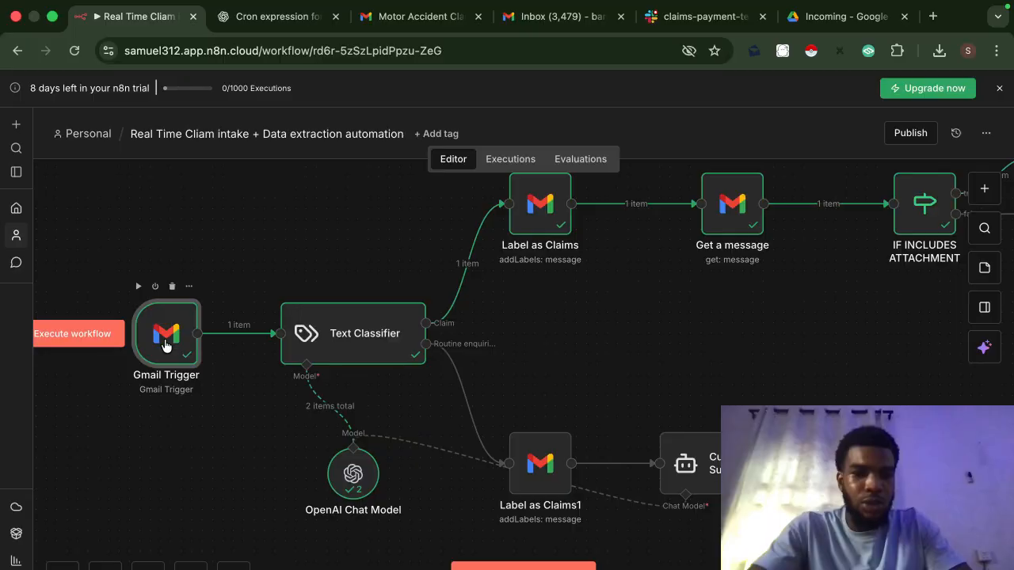
pyautogui.doubleClick(164, 347)
pyautogui.moveTo(442, 343)
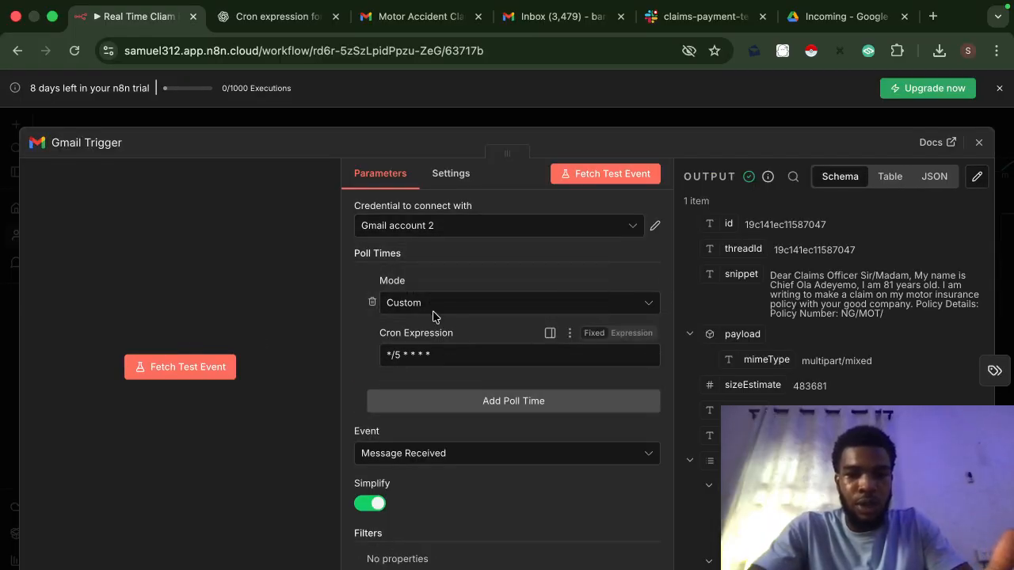
pyautogui.click(439, 309)
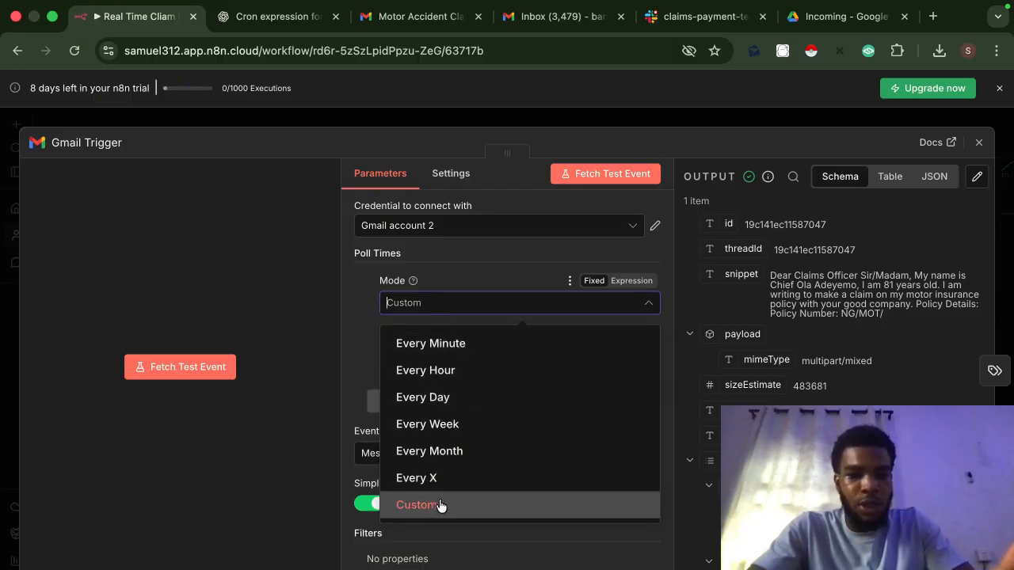
pyautogui.click(467, 283)
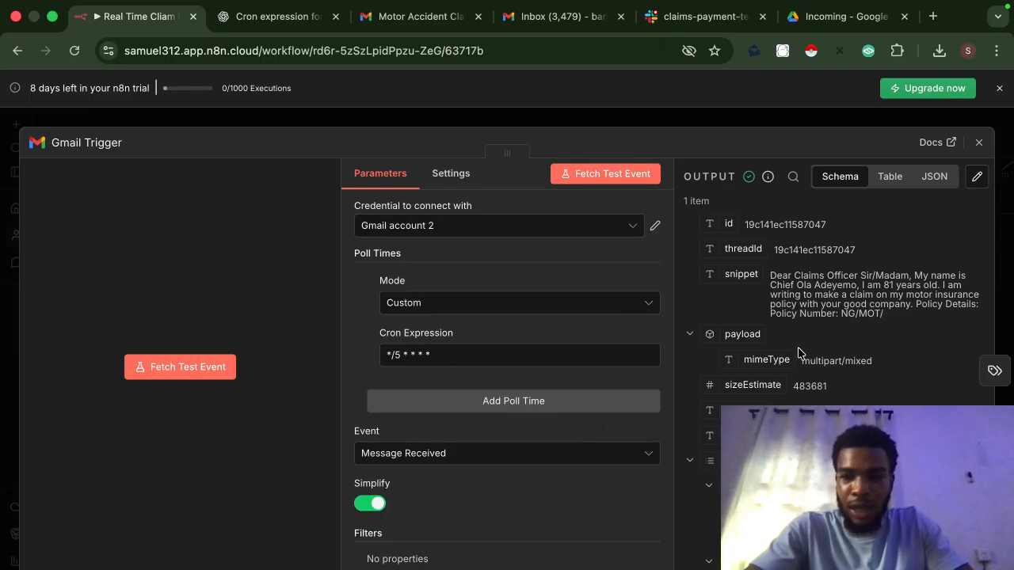
# Step: Scroll through the trigger's fetched email output, then close the panel unchanged
pyautogui.scroll(-5, 799, 353)
pyautogui.scroll(5, 797, 349)
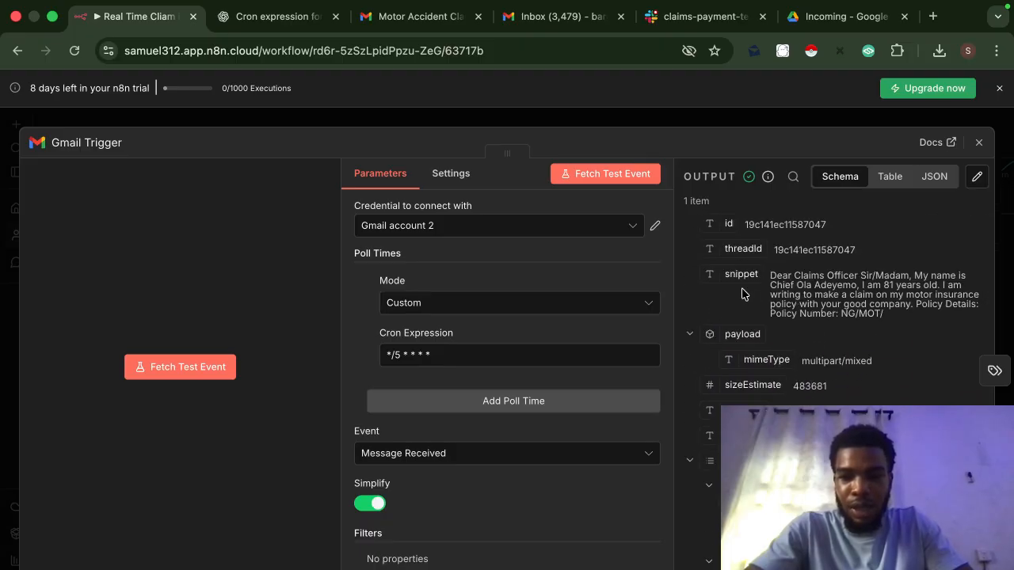
pyautogui.scroll(-5, 798, 297)
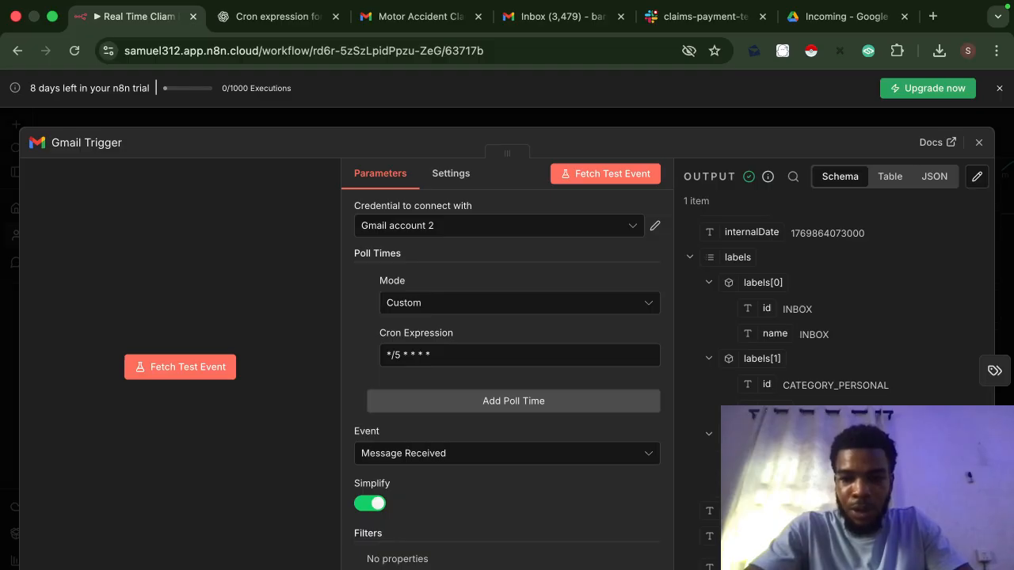
pyautogui.scroll(5, 767, 341)
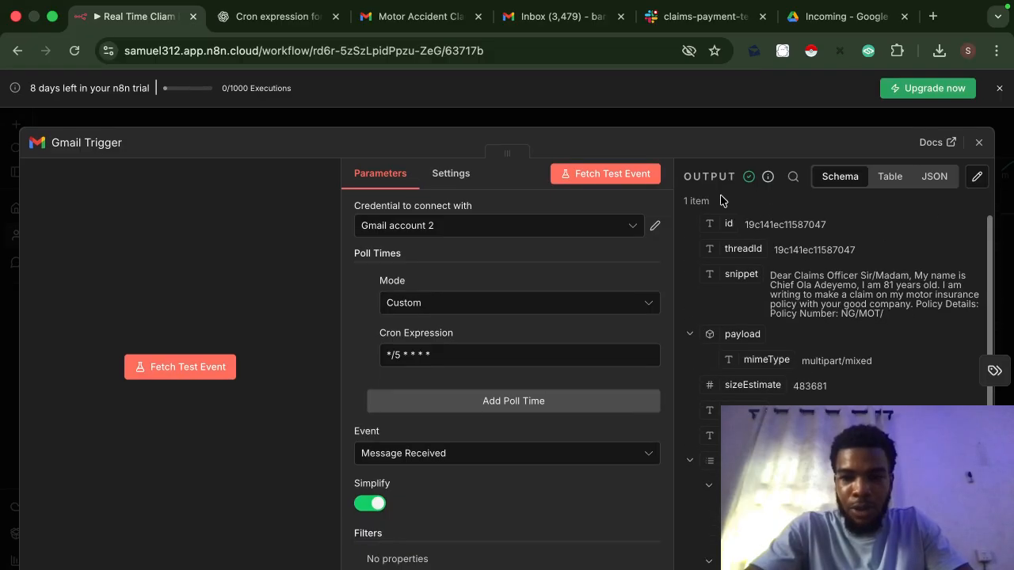
pyautogui.click(684, 125)
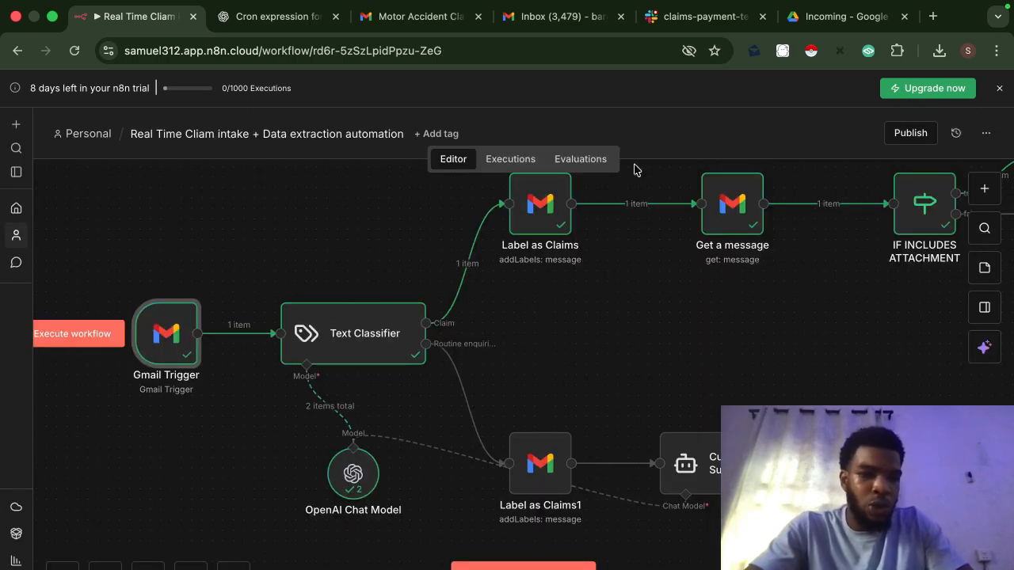
# Step: Check the Text Classifier's snippet-based input text and its Claim and Routine enquiries categories
pyautogui.doubleClick(358, 343)
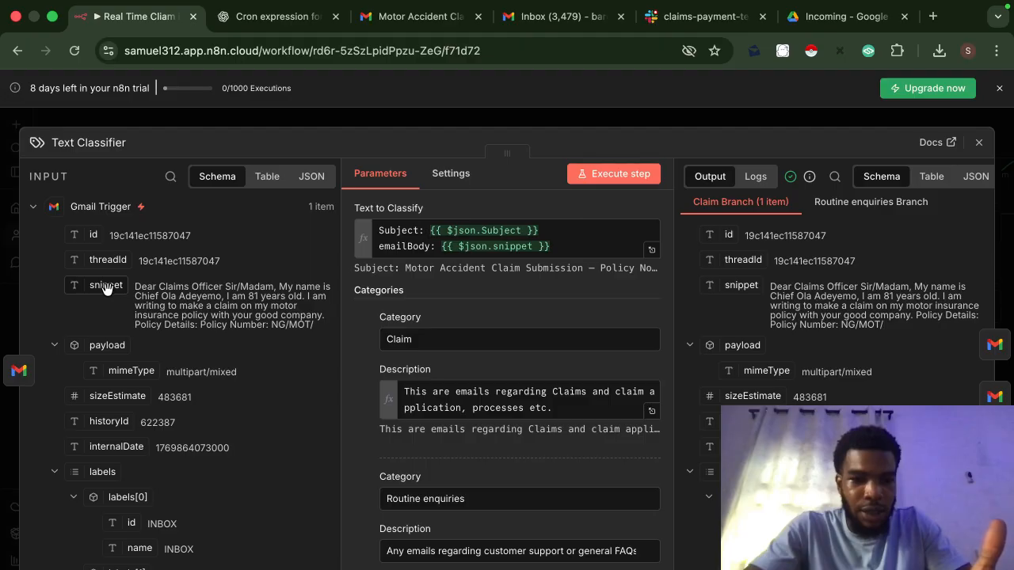
pyautogui.moveTo(107, 289); pyautogui.dragTo(57, 285)
pyautogui.scroll(-5, 191, 383)
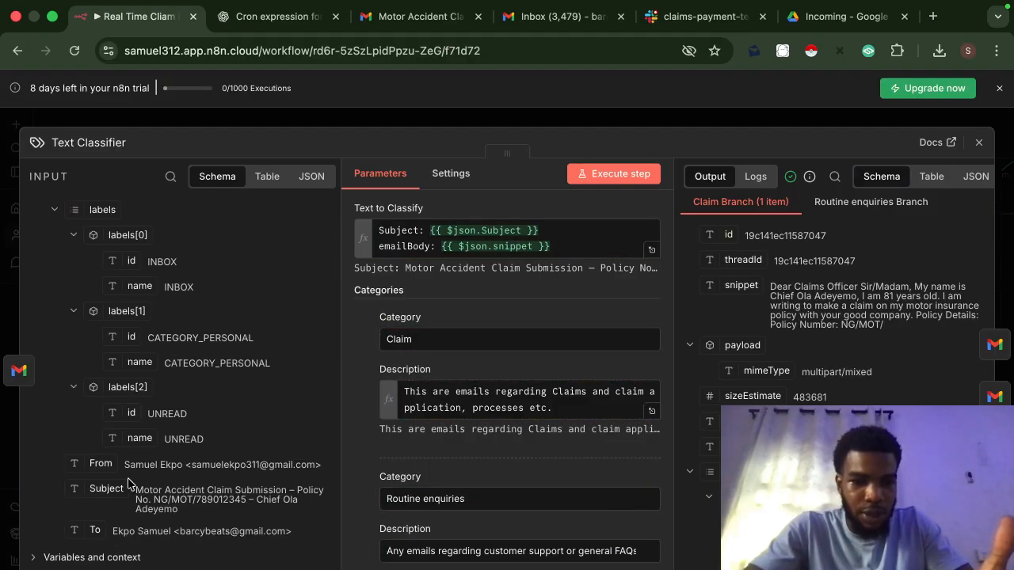
pyautogui.moveTo(106, 489); pyautogui.dragTo(160, 434)
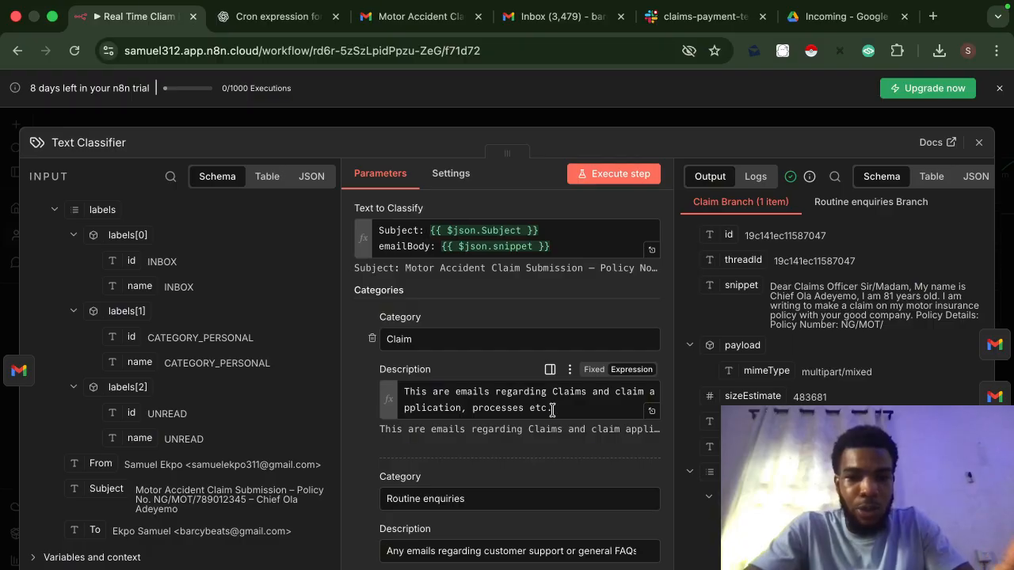
pyautogui.scroll(-2, 550, 472)
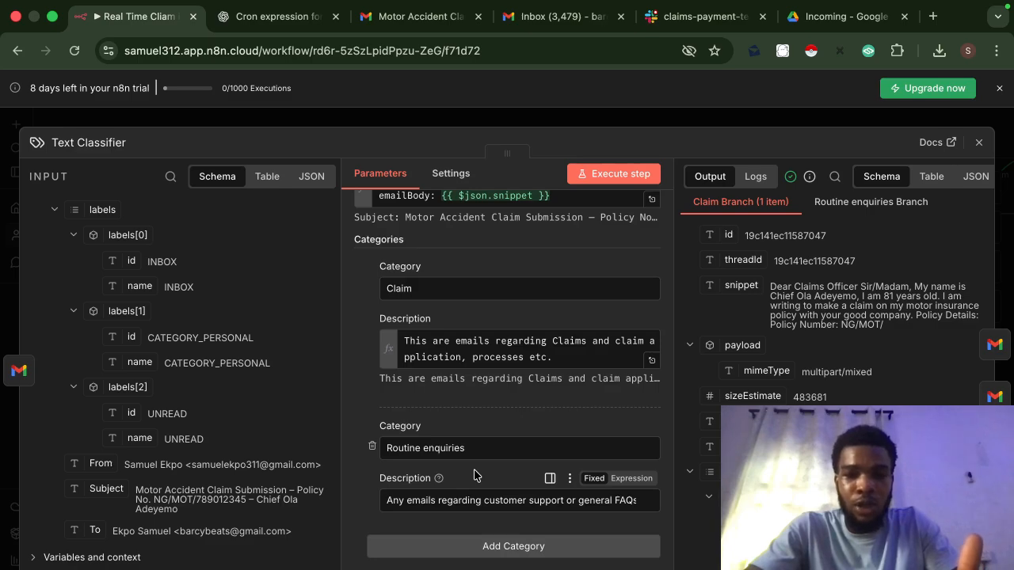
pyautogui.scroll(1, 580, 400)
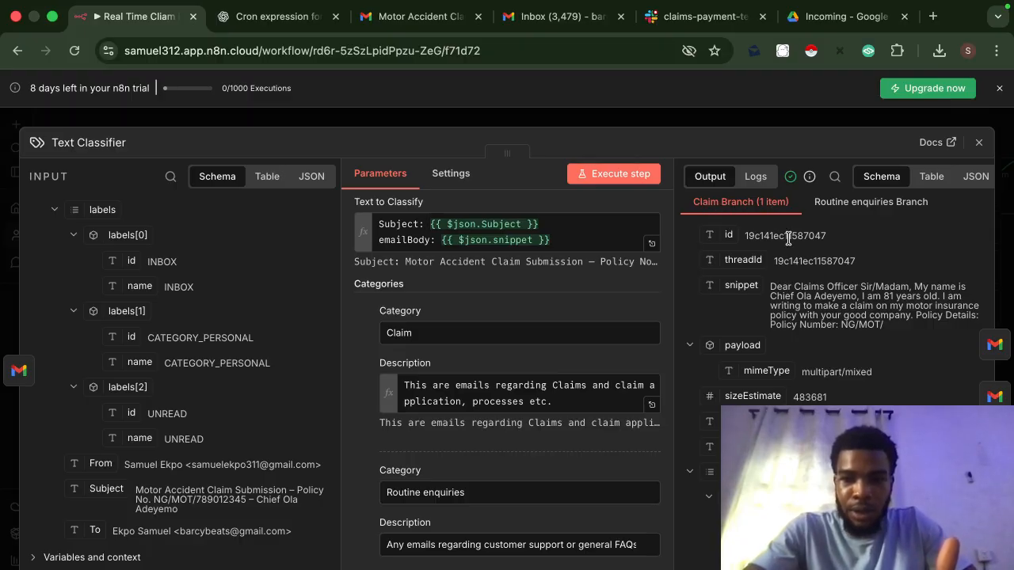
pyautogui.click(760, 123)
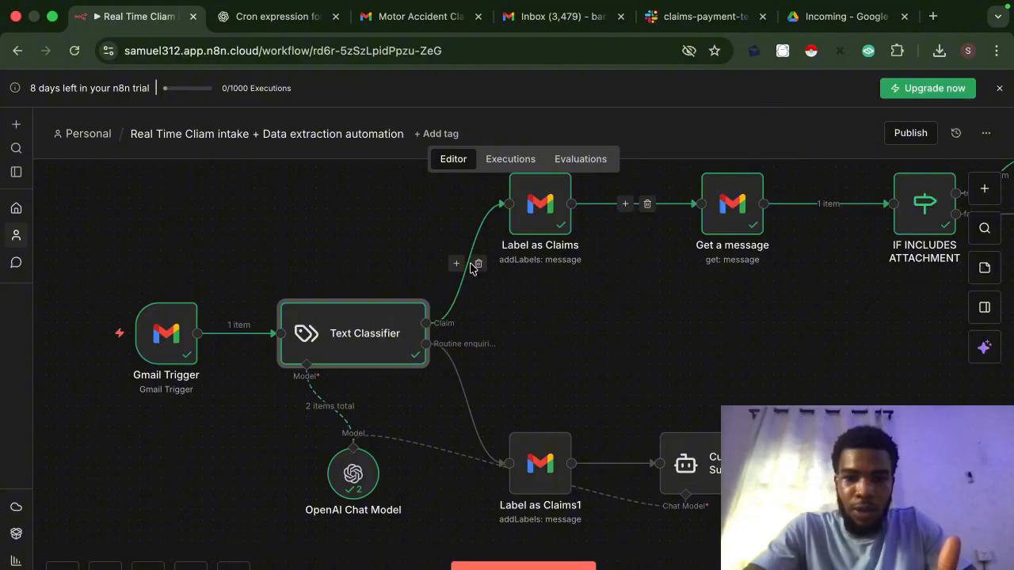
pyautogui.scroll(2, 577, 333)
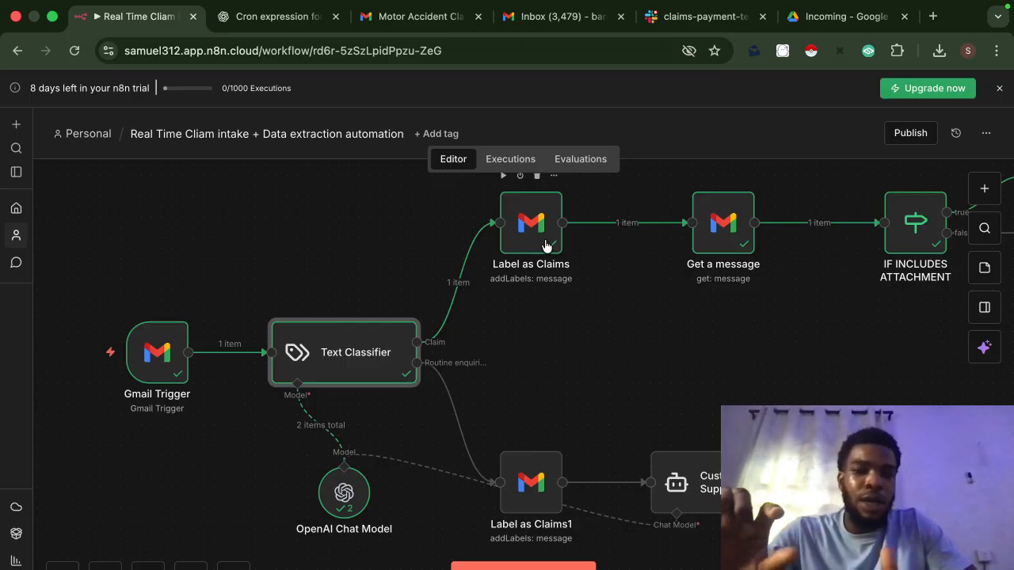
pyautogui.click(539, 28)
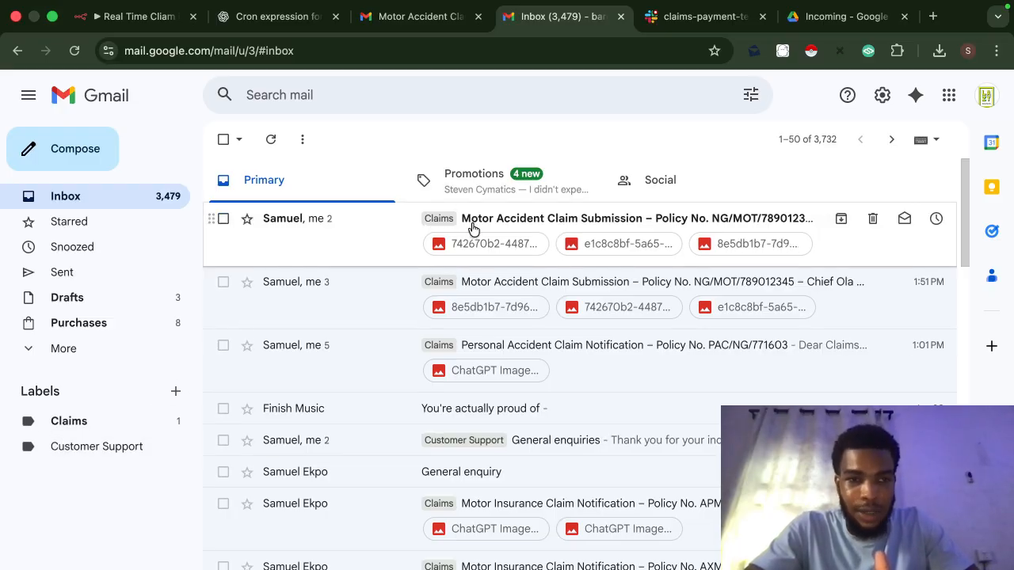
pyautogui.click(131, 16)
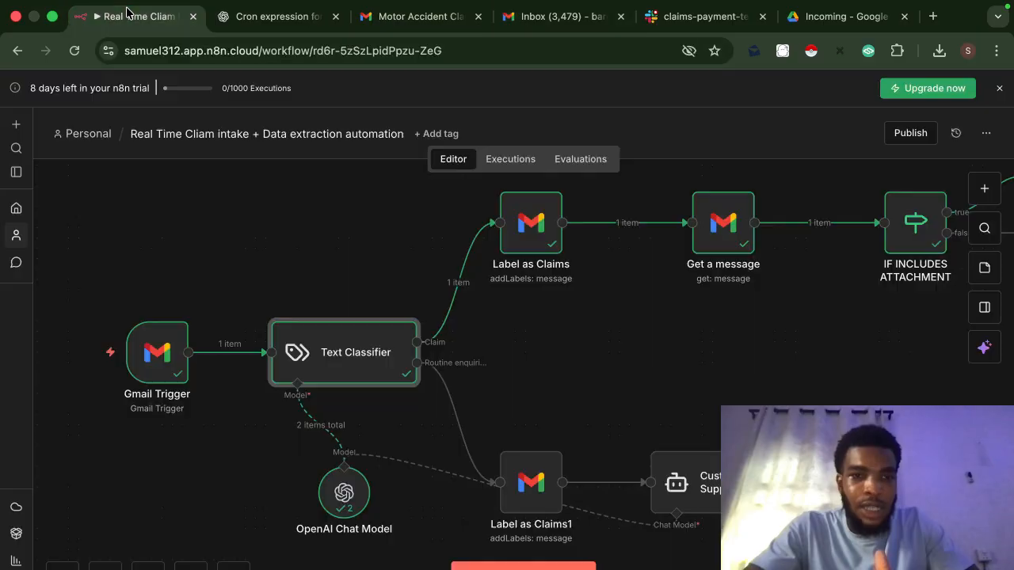
pyautogui.click(529, 234)
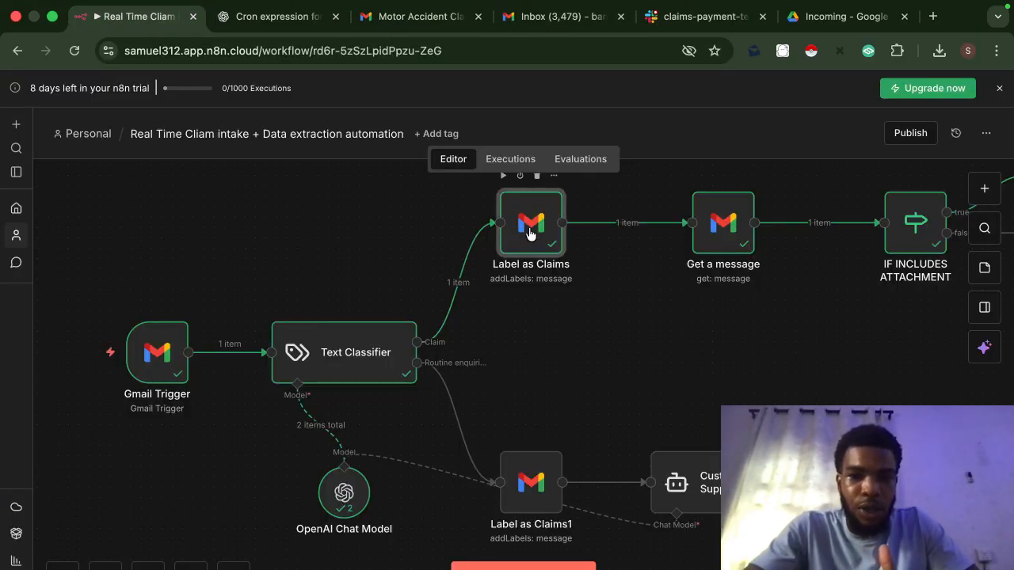
# Step: Map the Gmail Trigger's id onto the Label as Claims node's Message ID field
pyautogui.doubleClick(529, 234)
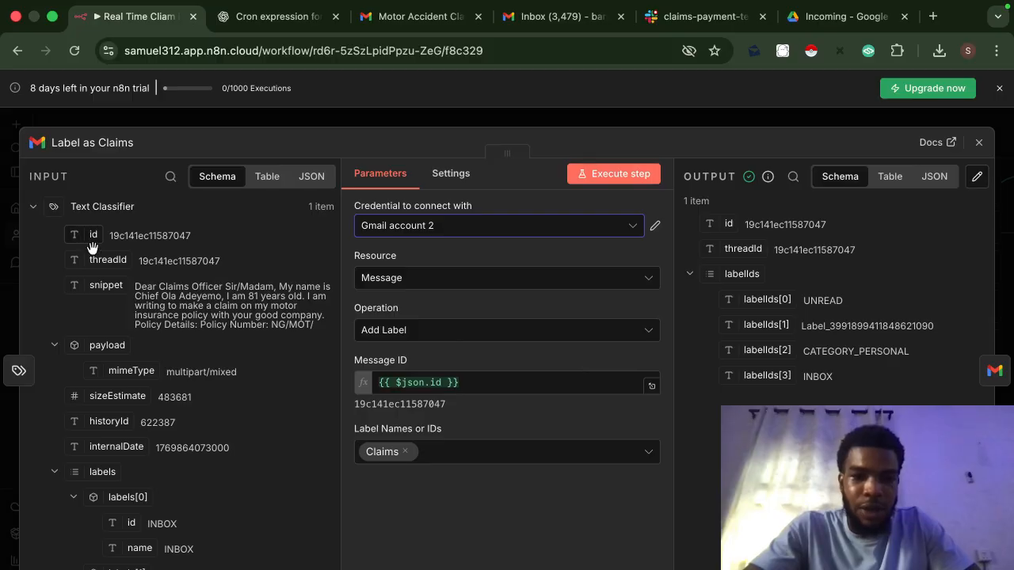
pyautogui.scroll(-8, 134, 348)
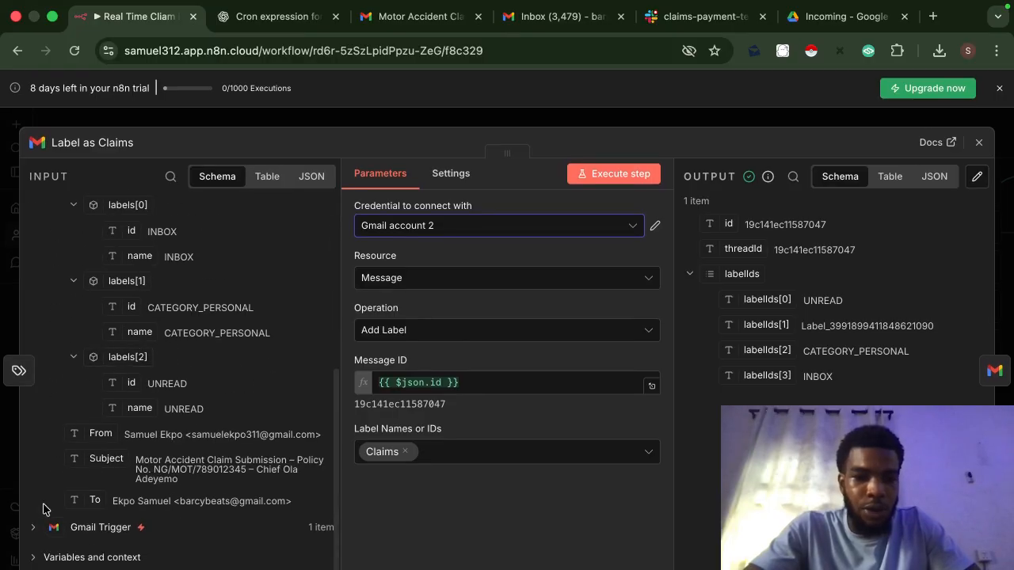
pyautogui.click(38, 526)
pyautogui.scroll(-2, 117, 537)
pyautogui.scroll(-1, 117, 538)
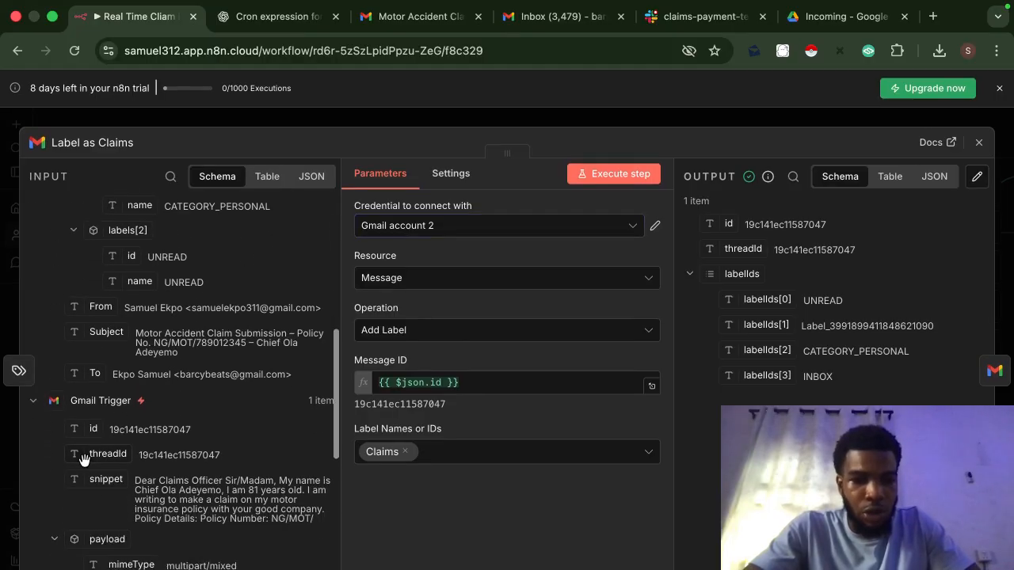
pyautogui.moveTo(75, 429); pyautogui.dragTo(499, 392)
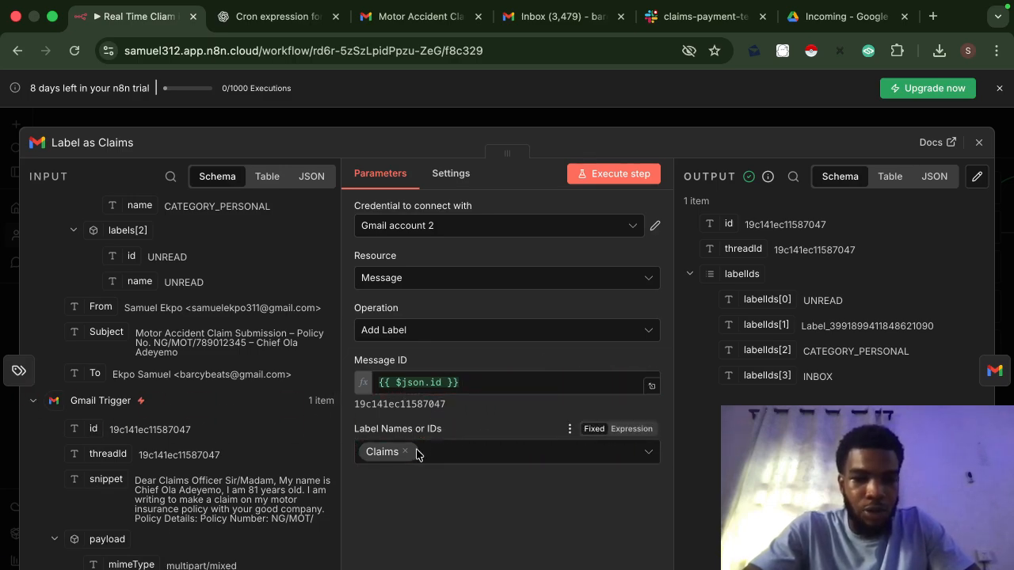
# Step: Compare the Label Names list against the labels that exist in Gmail
pyautogui.click(470, 453)
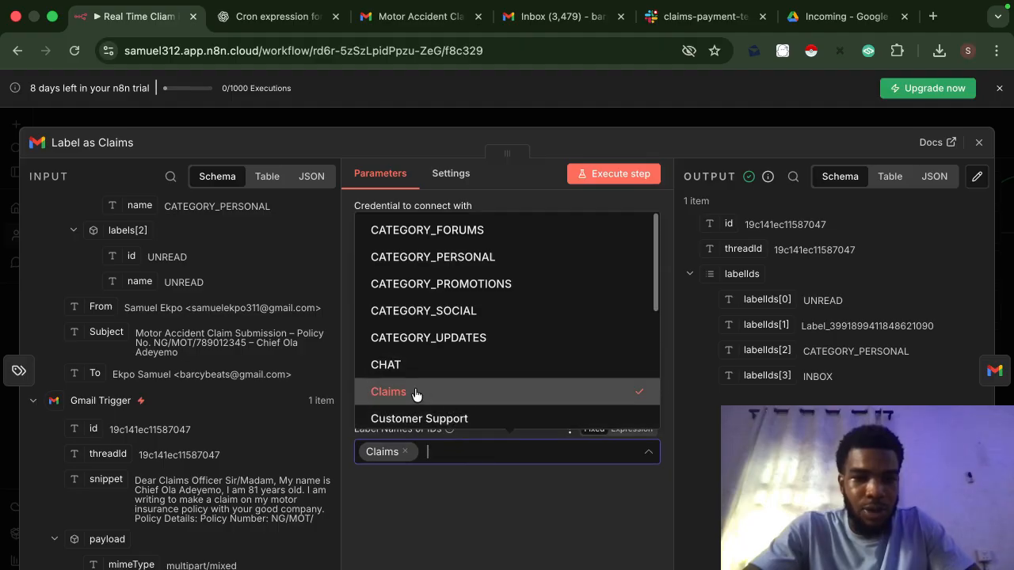
pyautogui.click(545, 19)
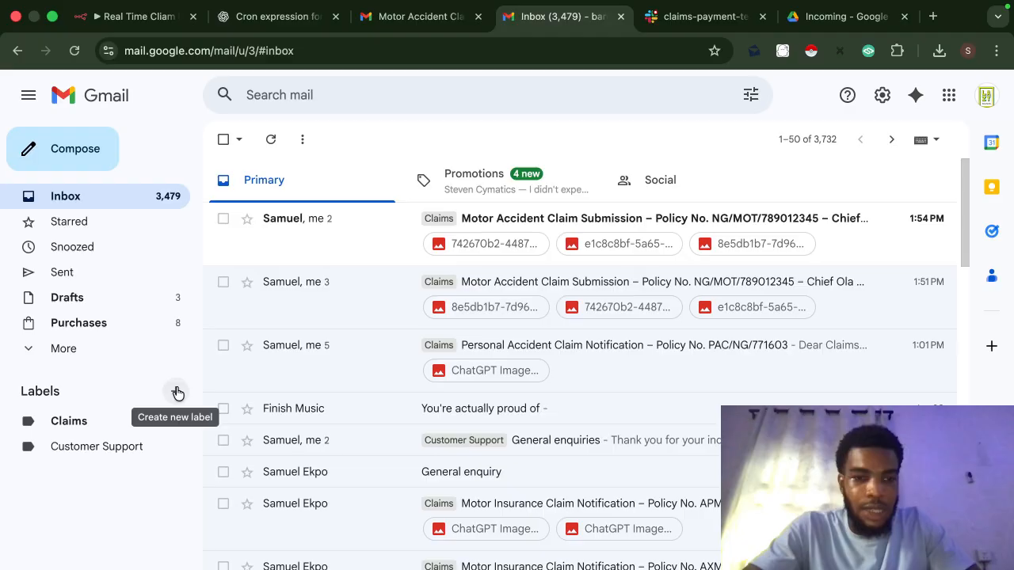
pyautogui.click(143, 17)
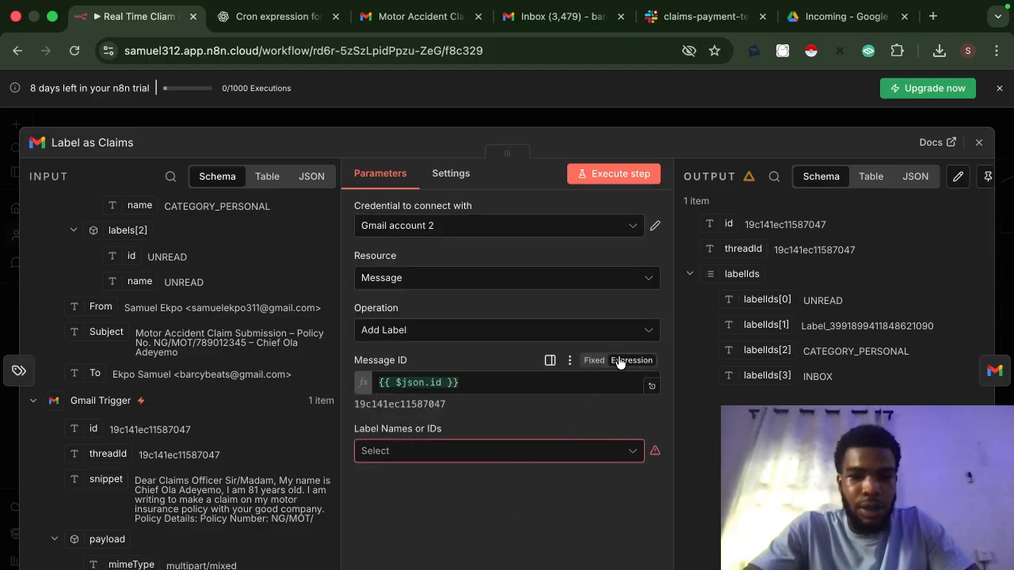
# Step: Reselect Claims as the Label as Claims node's Gmail label and close the node
pyautogui.click(557, 455)
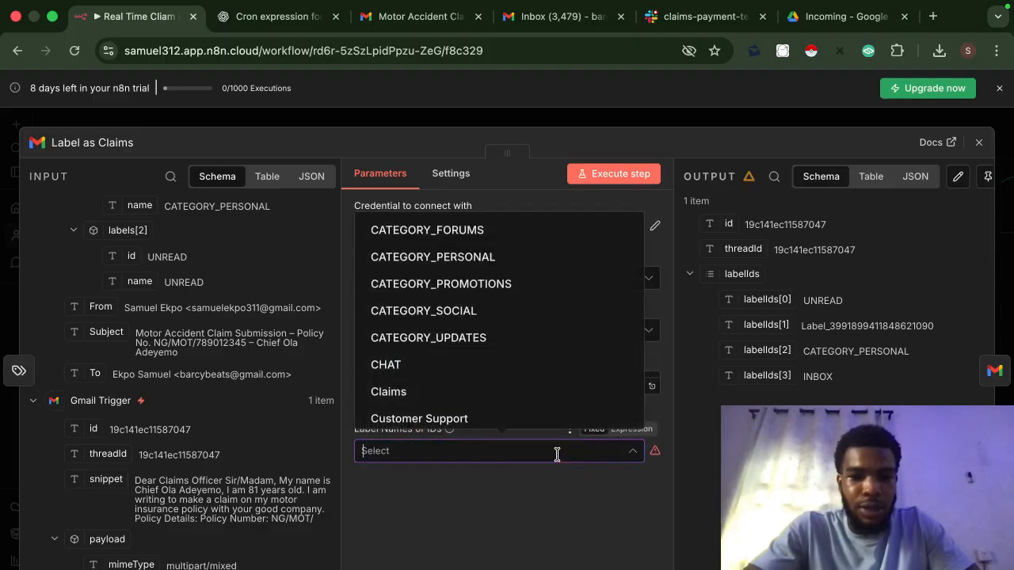
pyautogui.click(402, 391)
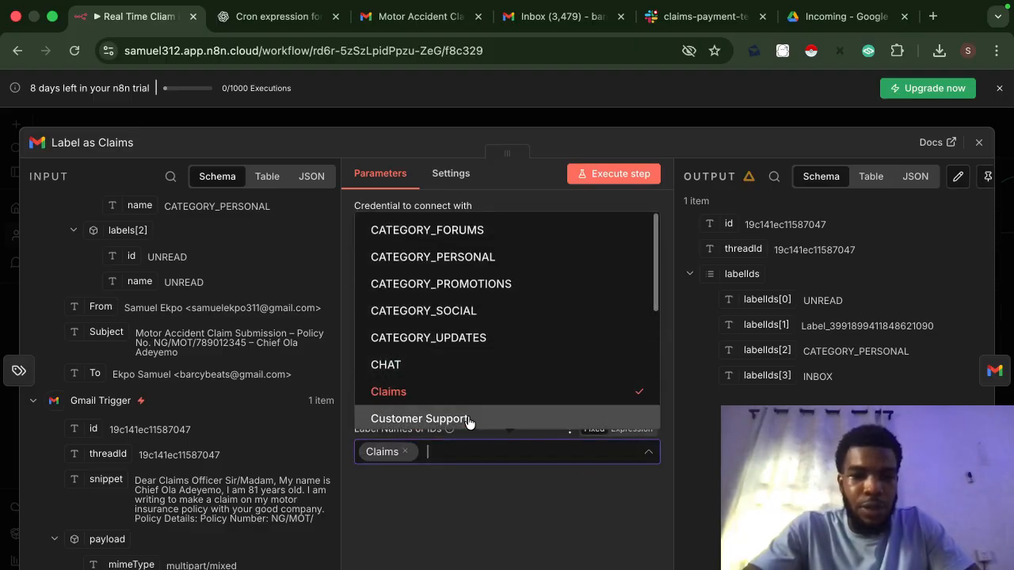
pyautogui.click(599, 128)
pyautogui.click(599, 127)
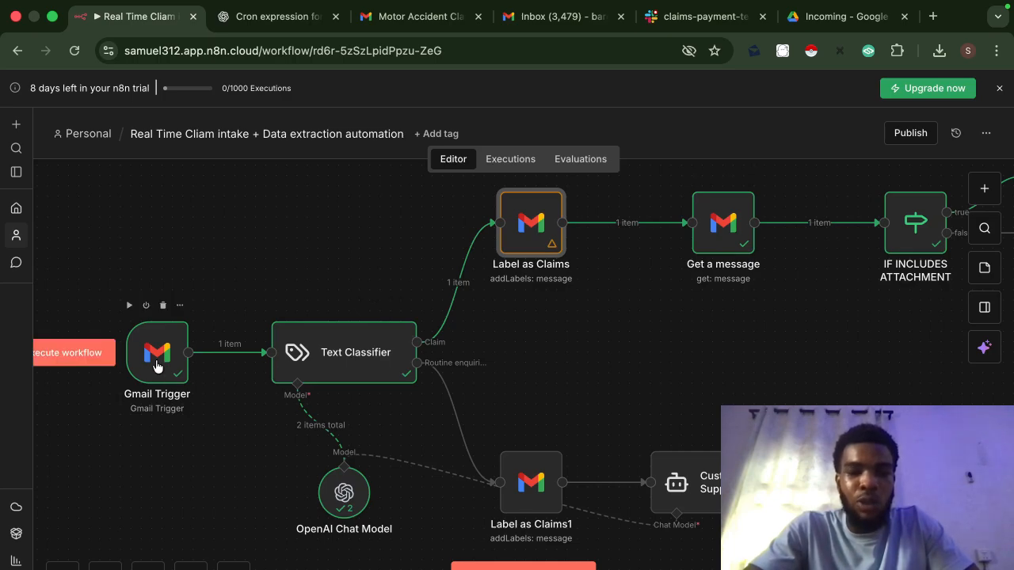
# Step: Re-add the Download Attachments option to Get a message and switch it on
pyautogui.doubleClick(727, 229)
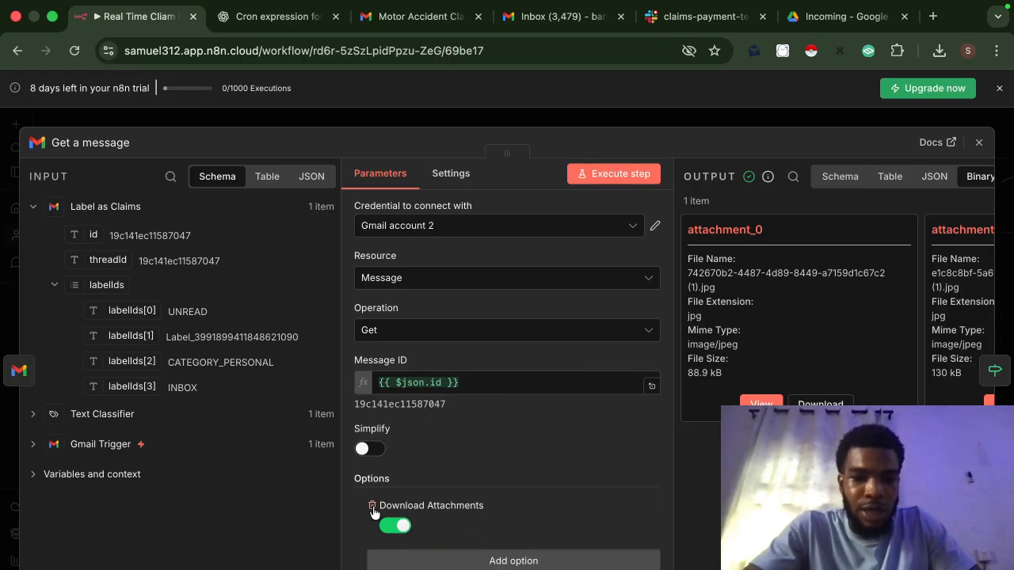
pyautogui.click(373, 507)
pyautogui.click(436, 532)
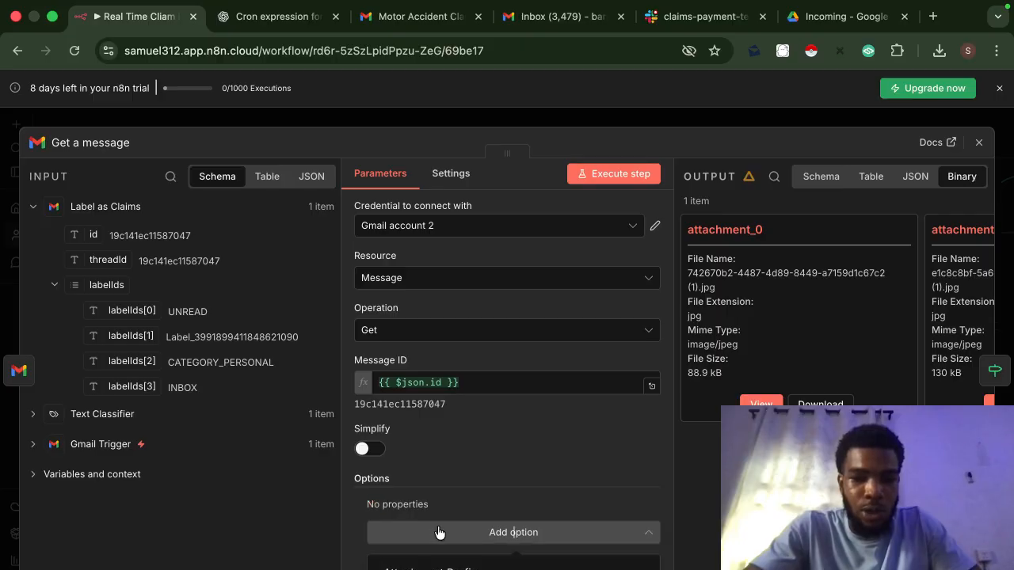
pyautogui.click(501, 569)
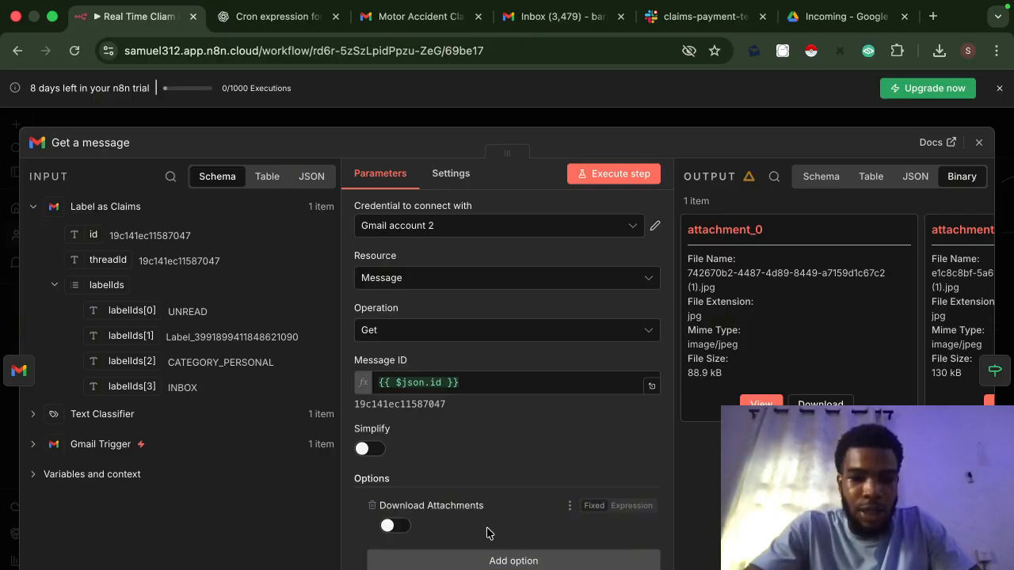
pyautogui.click(392, 527)
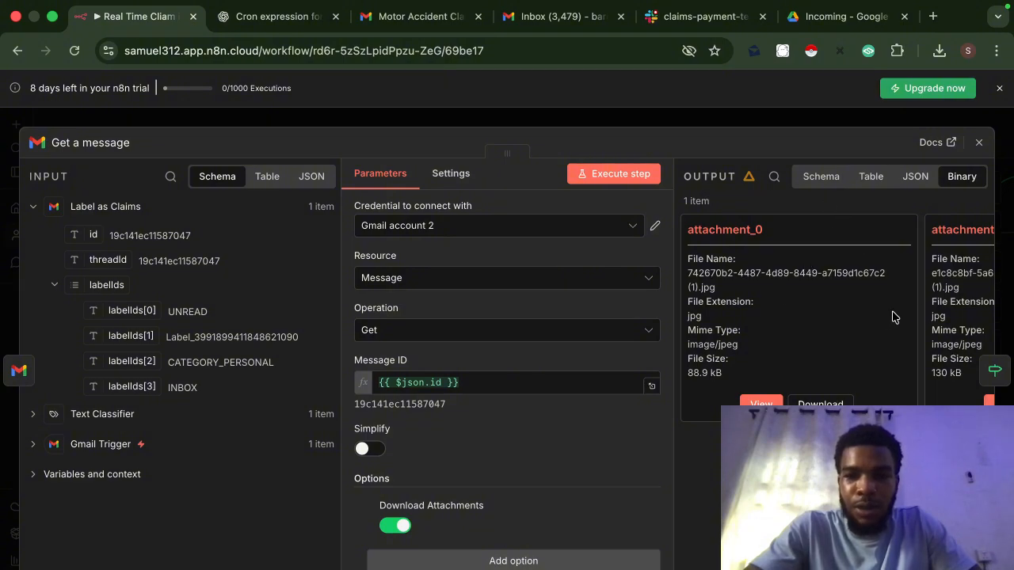
# Step: Inspect the output schema and downloaded binary attachment files, then close the node
pyautogui.hscroll(5, 885, 319)
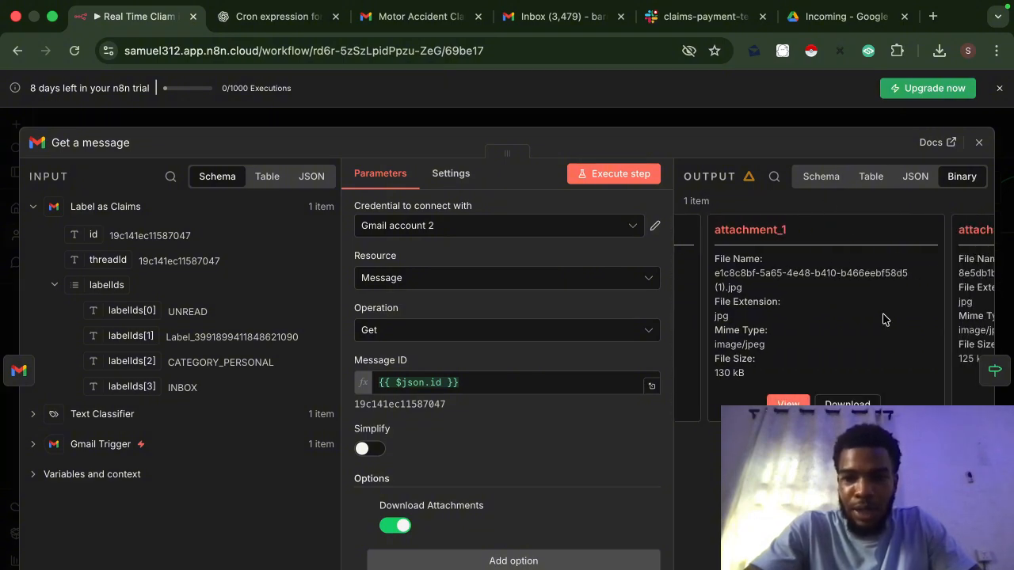
pyautogui.click(821, 177)
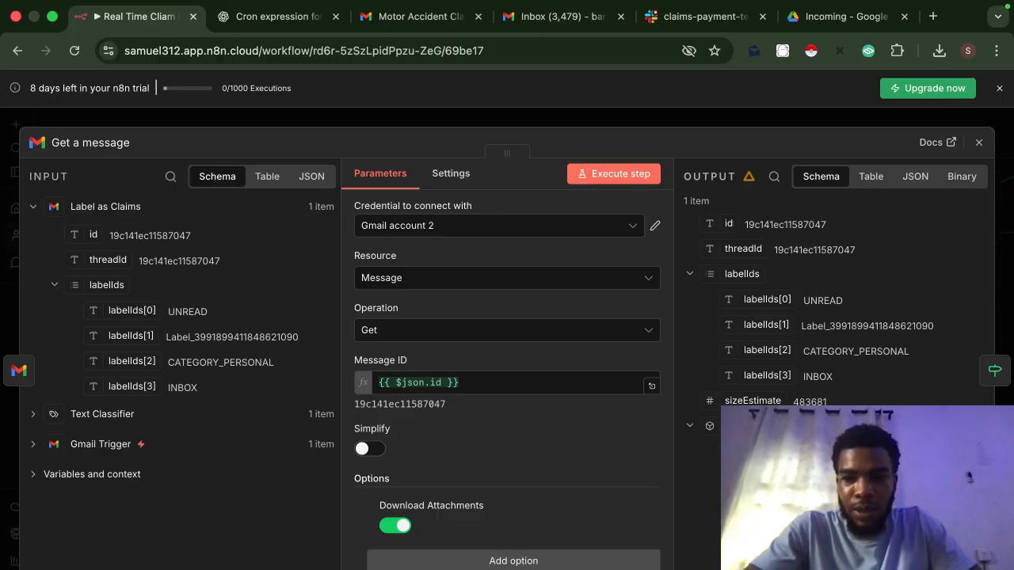
pyautogui.scroll(-2, 831, 309)
pyautogui.scroll(-8, 847, 309)
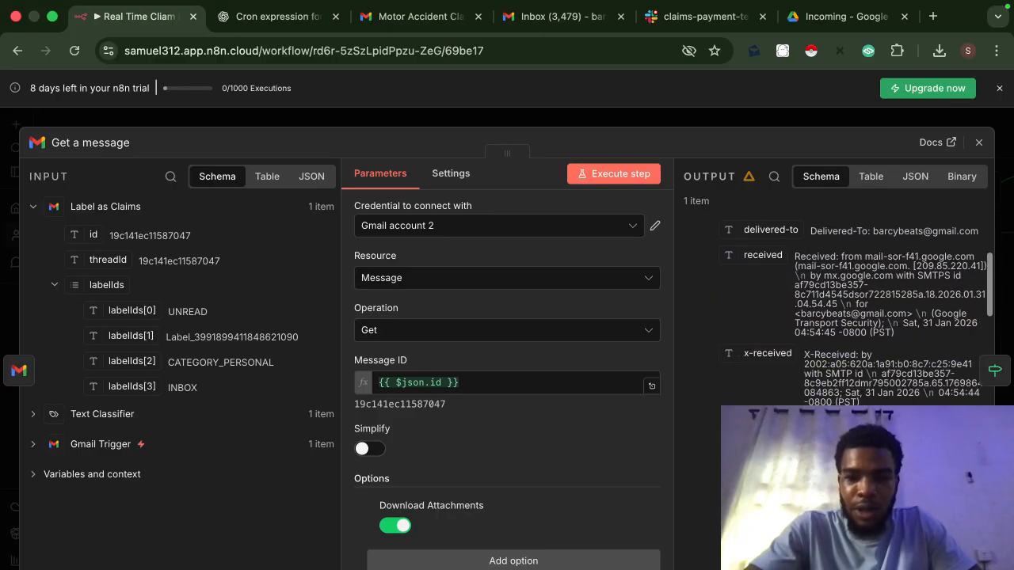
pyautogui.click(961, 178)
pyautogui.click(809, 121)
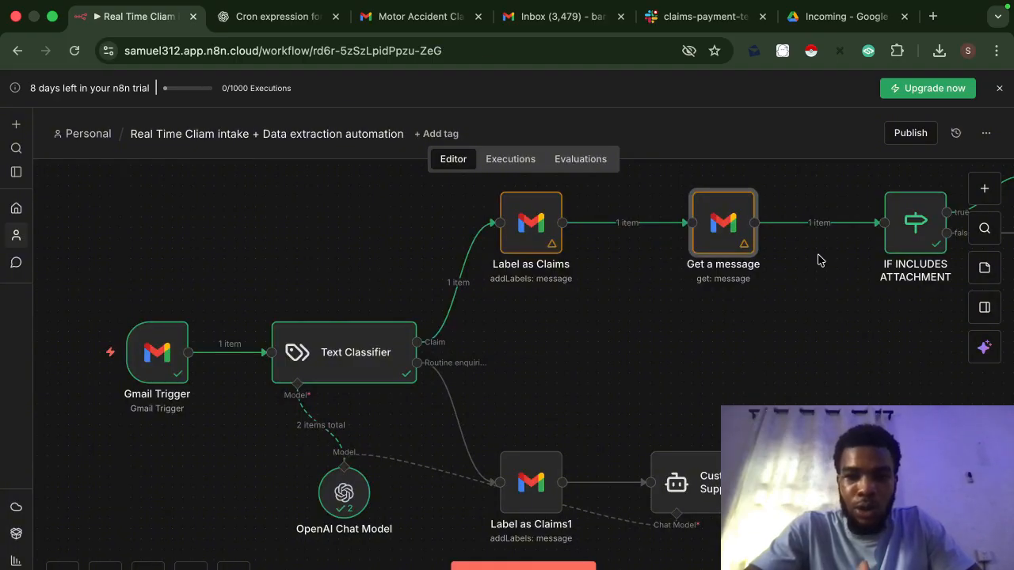
pyautogui.hscroll(10, 820, 261)
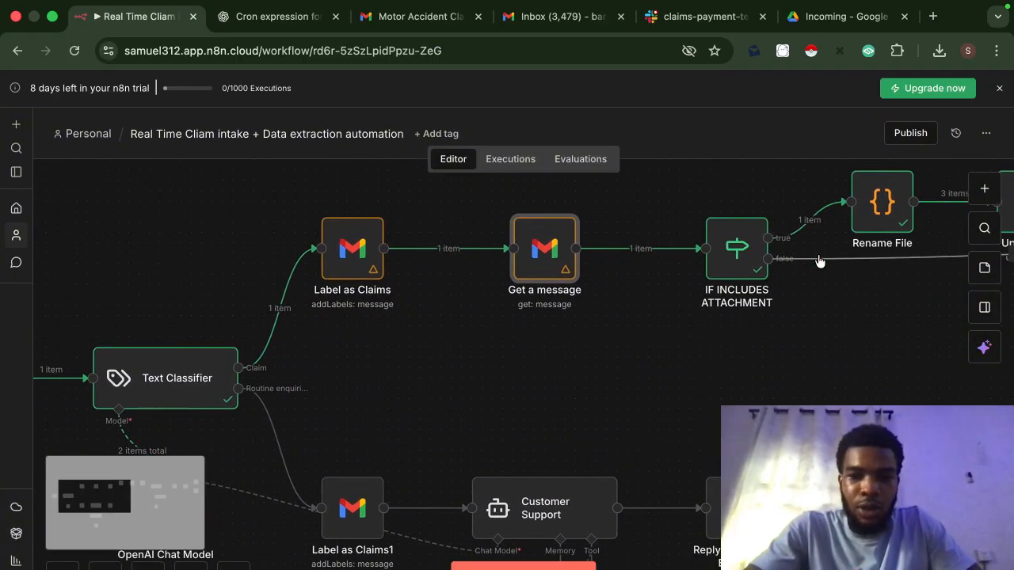
pyautogui.hscroll(3, 820, 261)
# Step: Open IF INCLUDES ATTACHMENT and clear its malformed condition expression
pyautogui.doubleClick(686, 257)
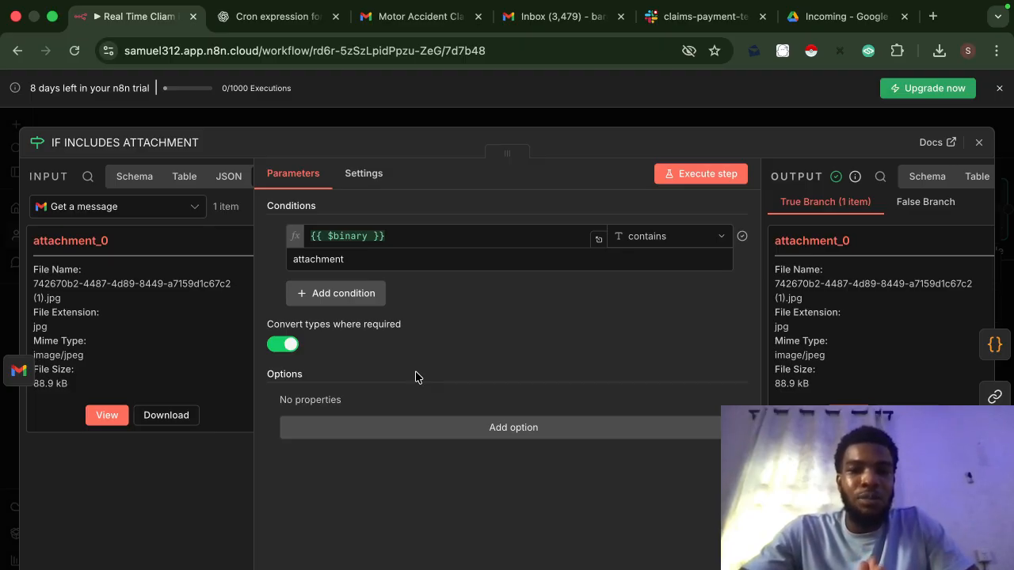
pyautogui.click(397, 244)
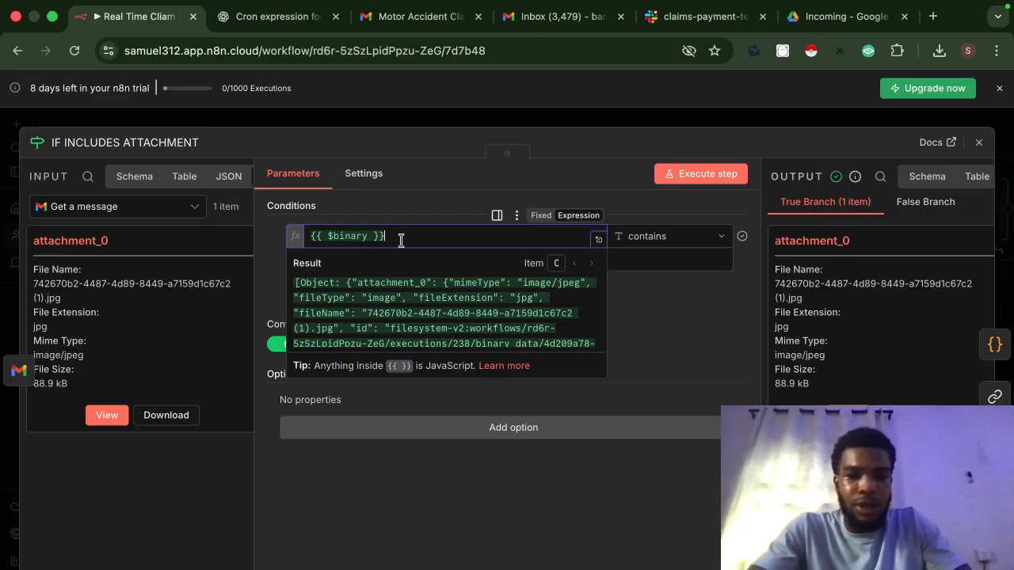
pyautogui.moveTo(401, 241); pyautogui.dragTo(281, 245)
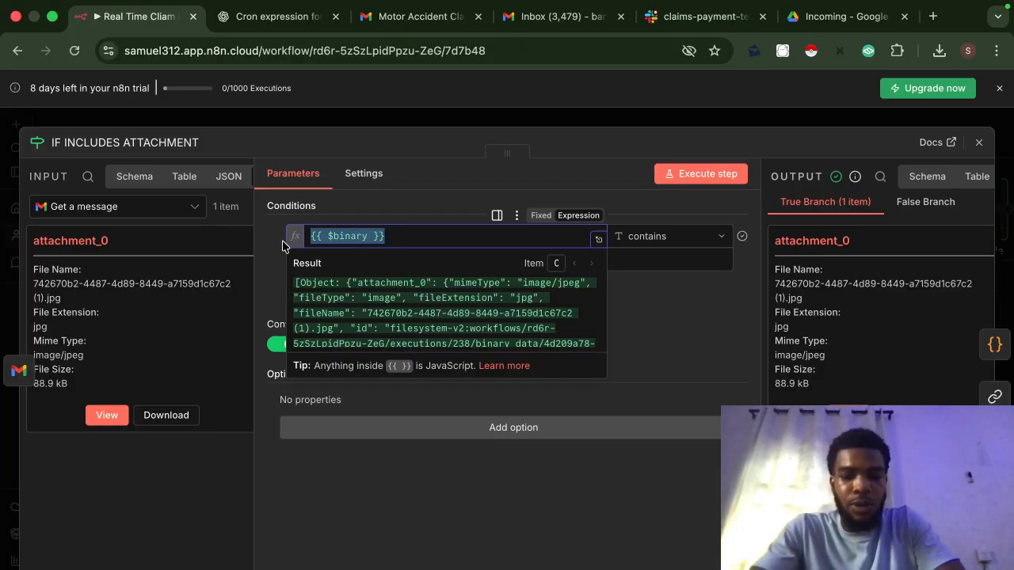
pyautogui.write('{')
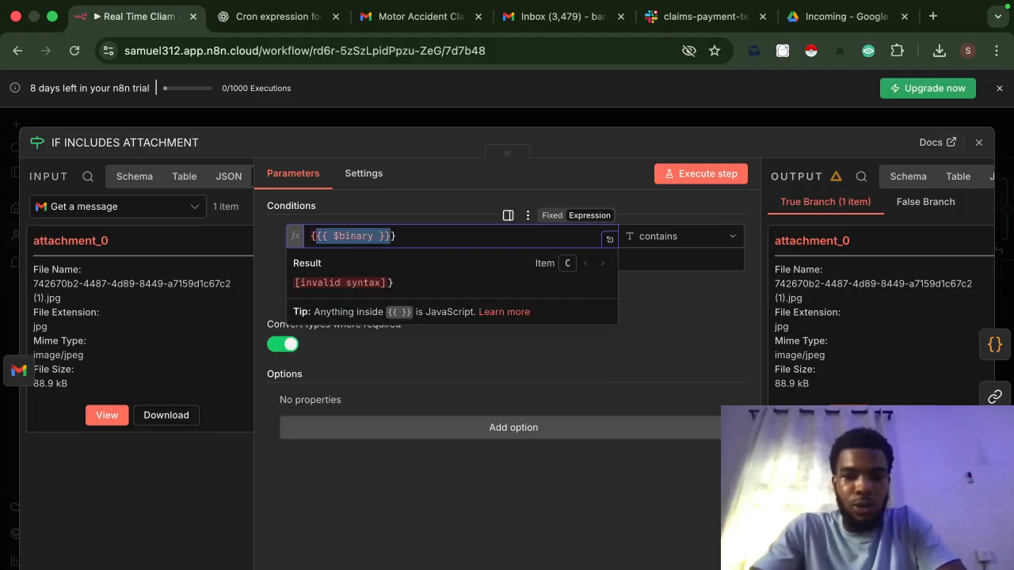
pyautogui.moveTo(425, 233); pyautogui.dragTo(297, 237)
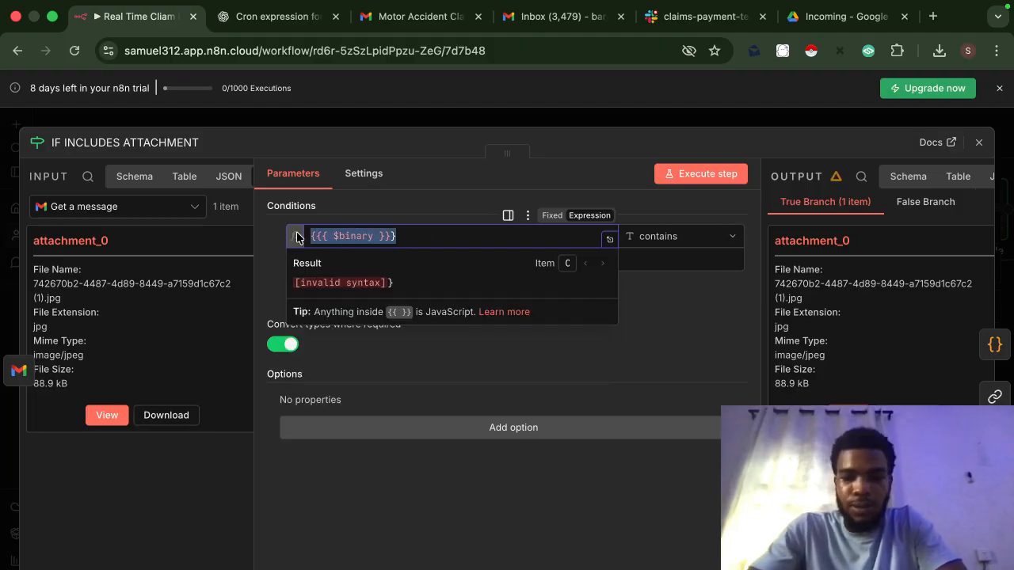
pyautogui.press('BackSpace')
# Step: Retype the condition as {{ $binary }} contains attachment, remove the stray space, and close the node
pyautogui.write('{')
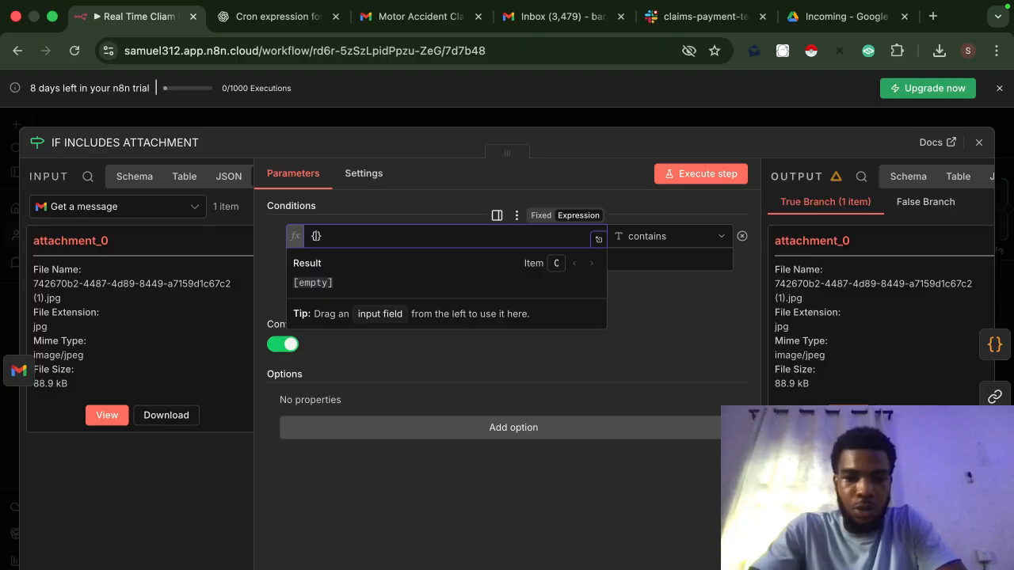
pyautogui.write('{  ')
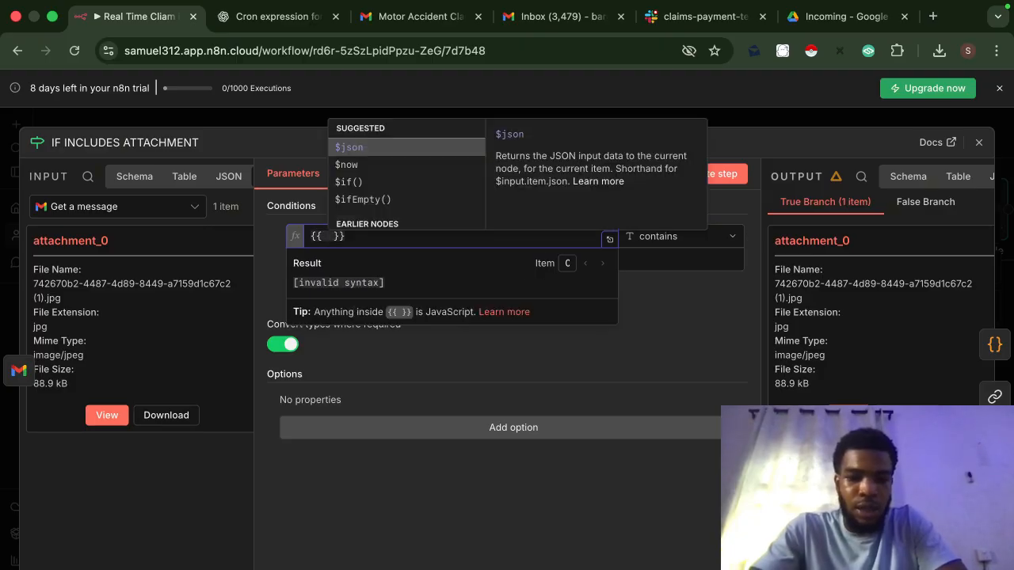
pyautogui.write('$')
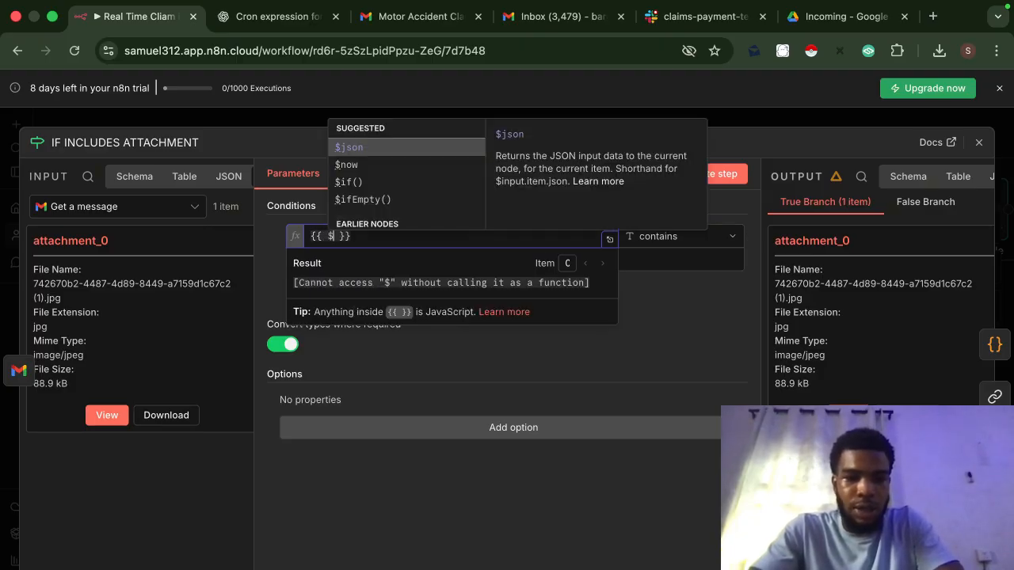
pyautogui.write('b inar')
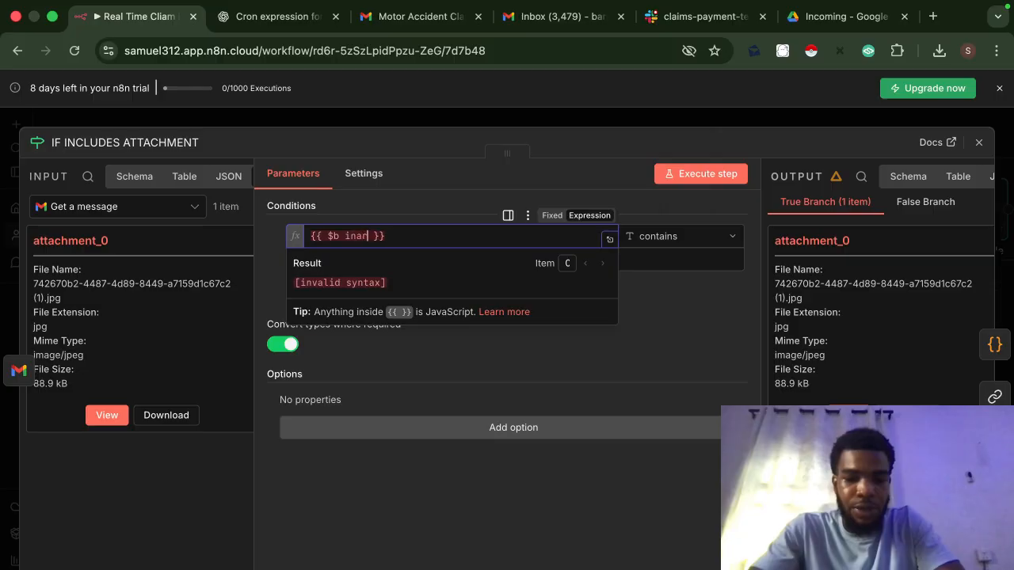
pyautogui.write('y')
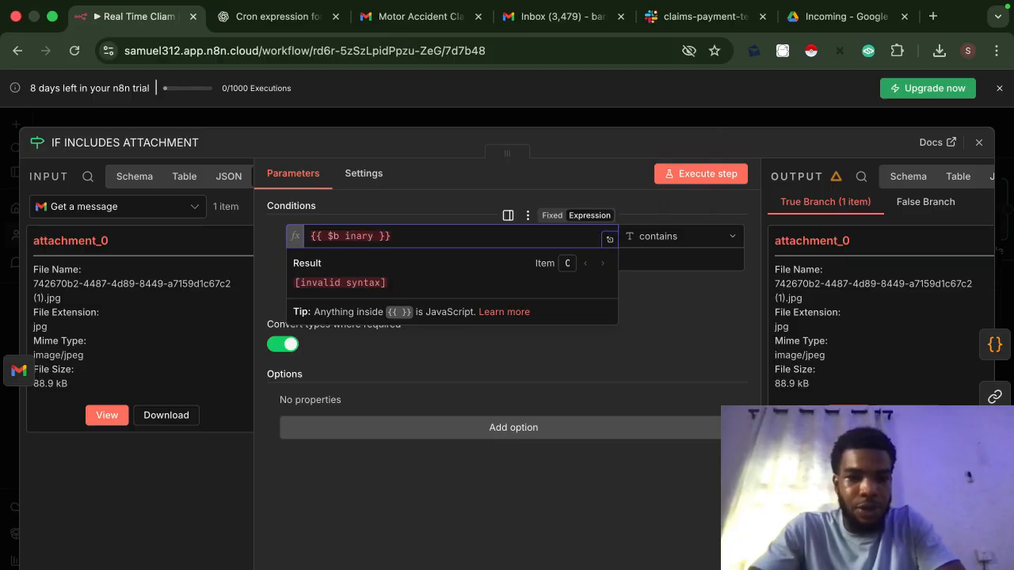
pyautogui.click(344, 236)
pyautogui.press('BackSpace')
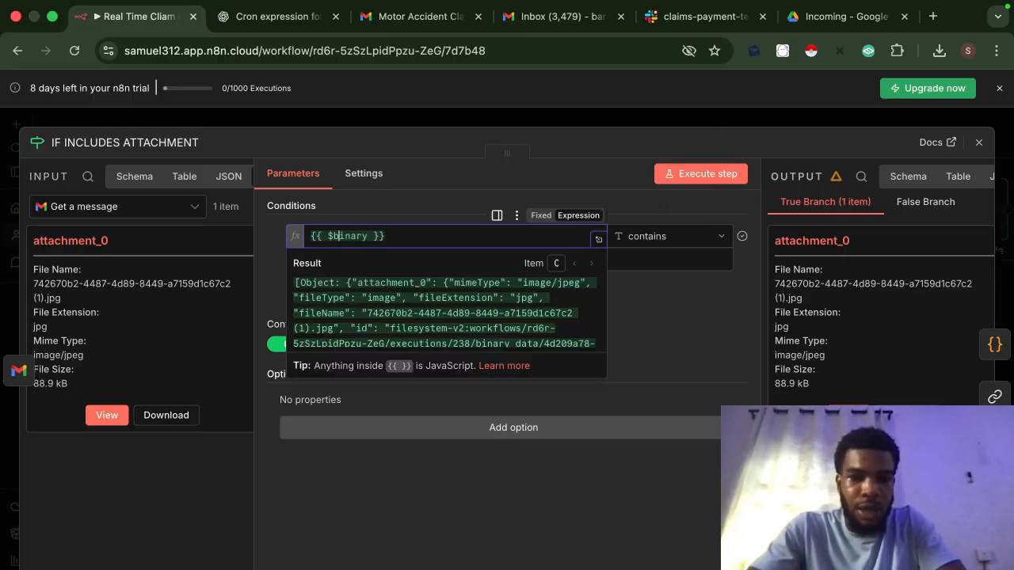
pyautogui.click(424, 221)
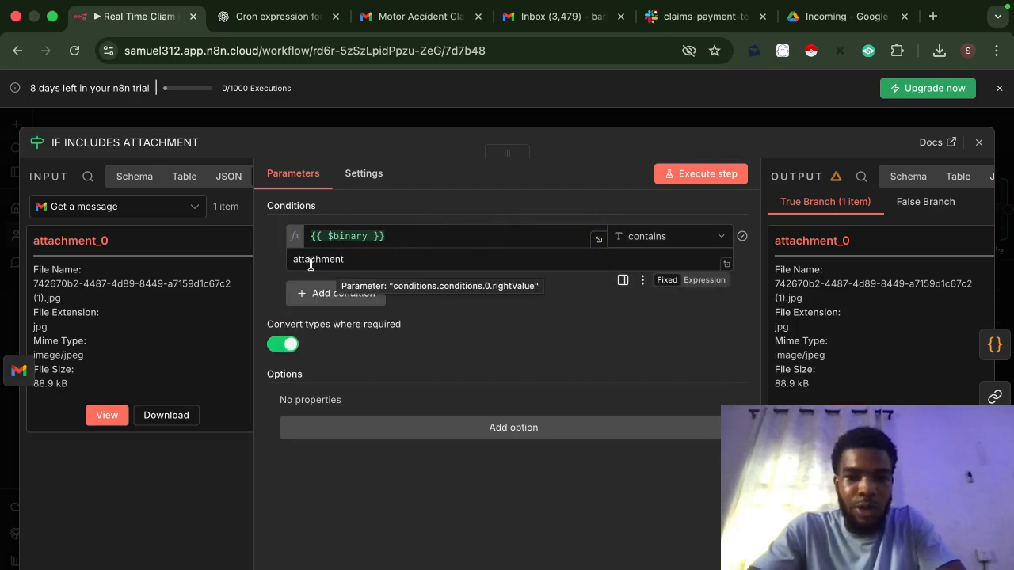
pyautogui.hscroll(1, 178, 302)
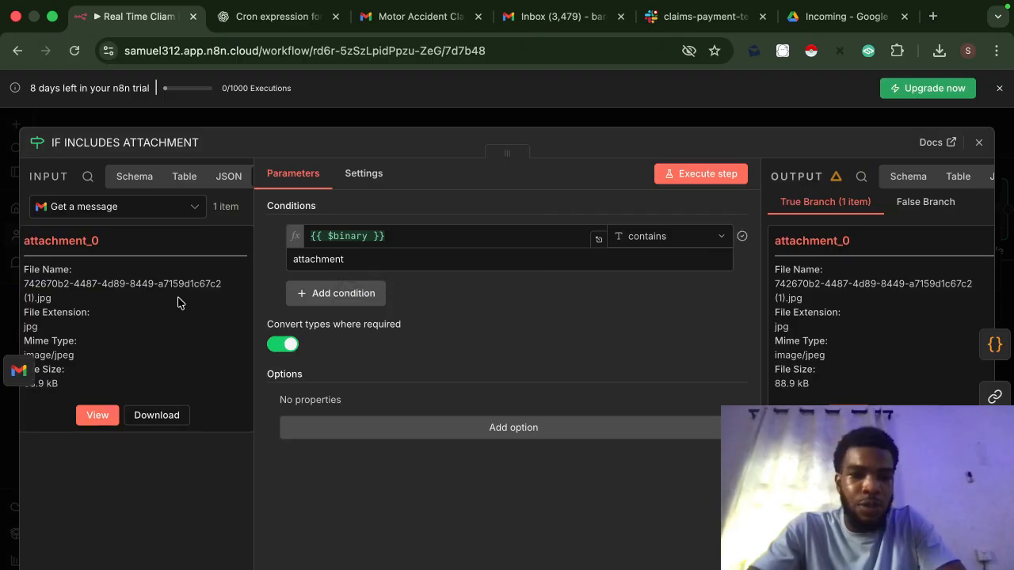
pyautogui.hscroll(5, 178, 302)
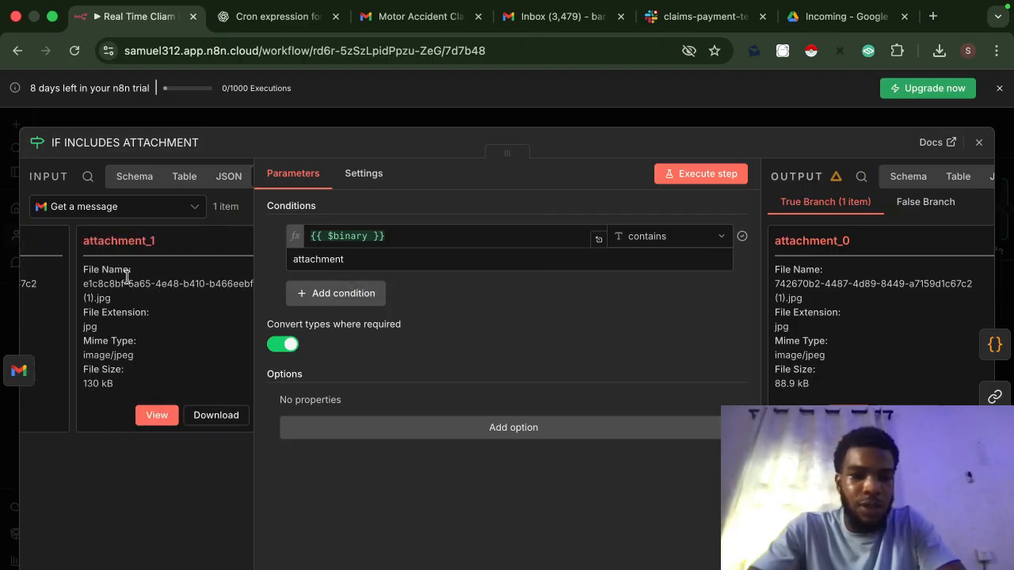
pyautogui.hscroll(-2, 105, 267)
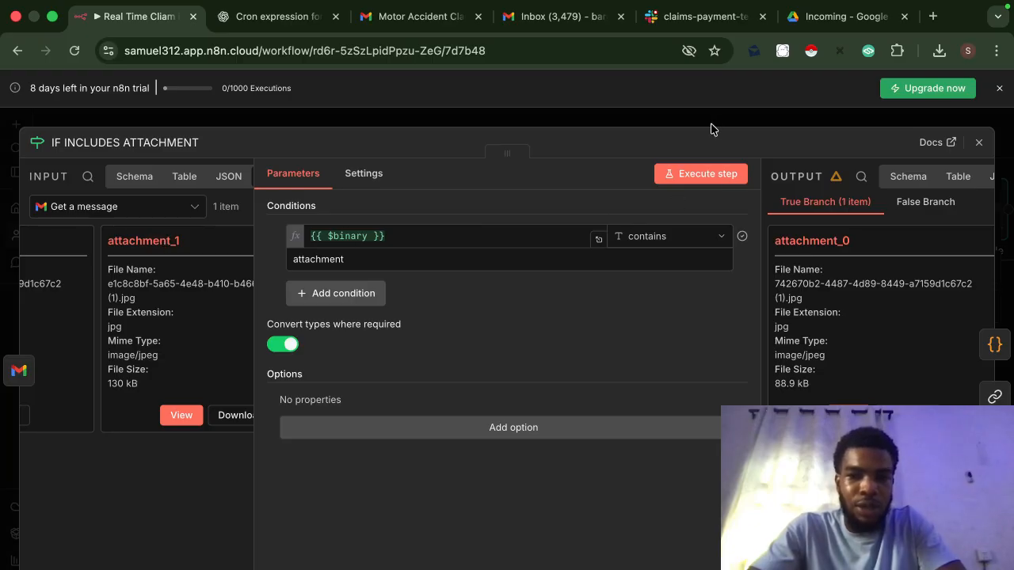
pyautogui.press('Escape')
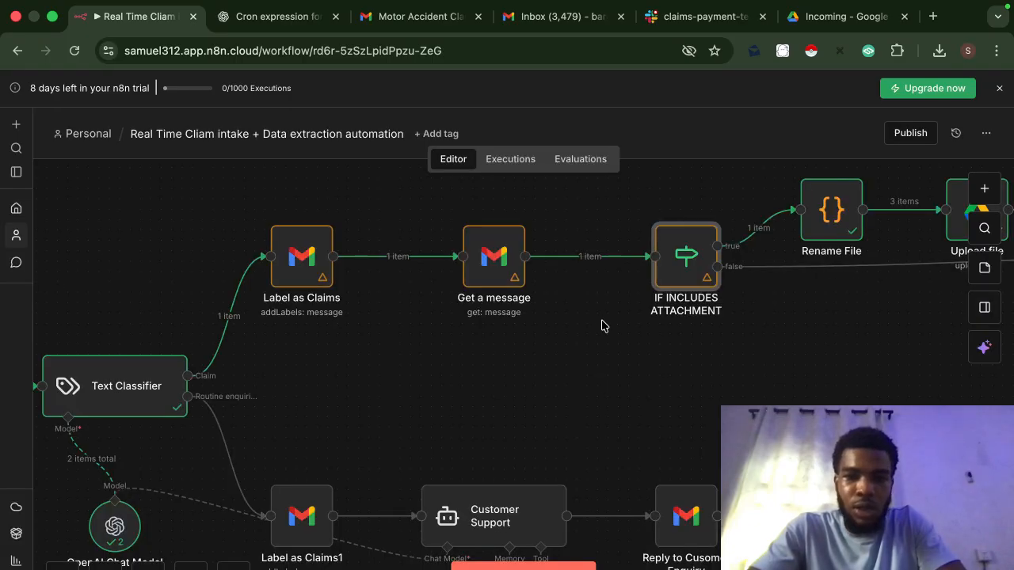
pyautogui.hscroll(5, 784, 269)
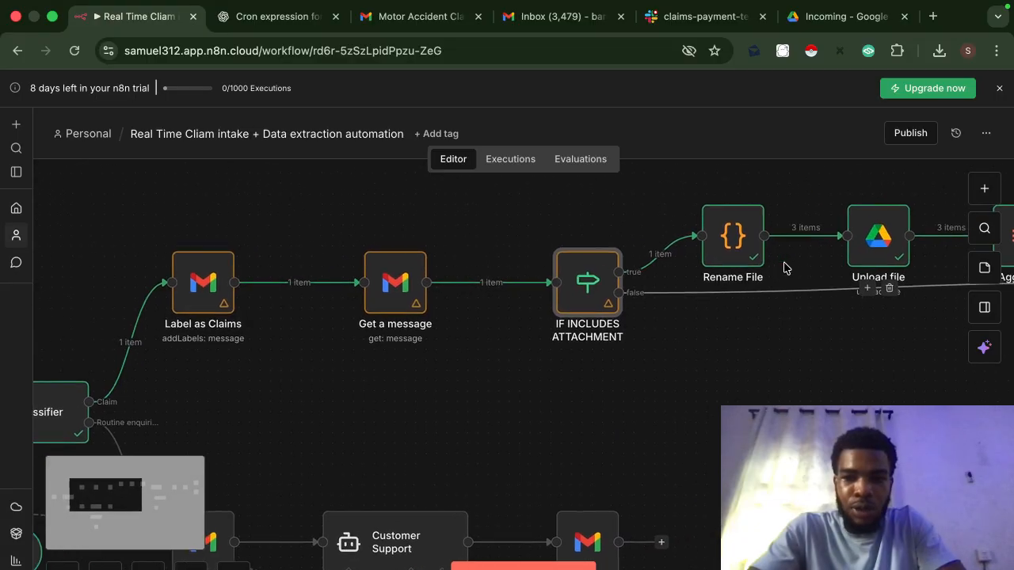
pyautogui.hscroll(3, 784, 269)
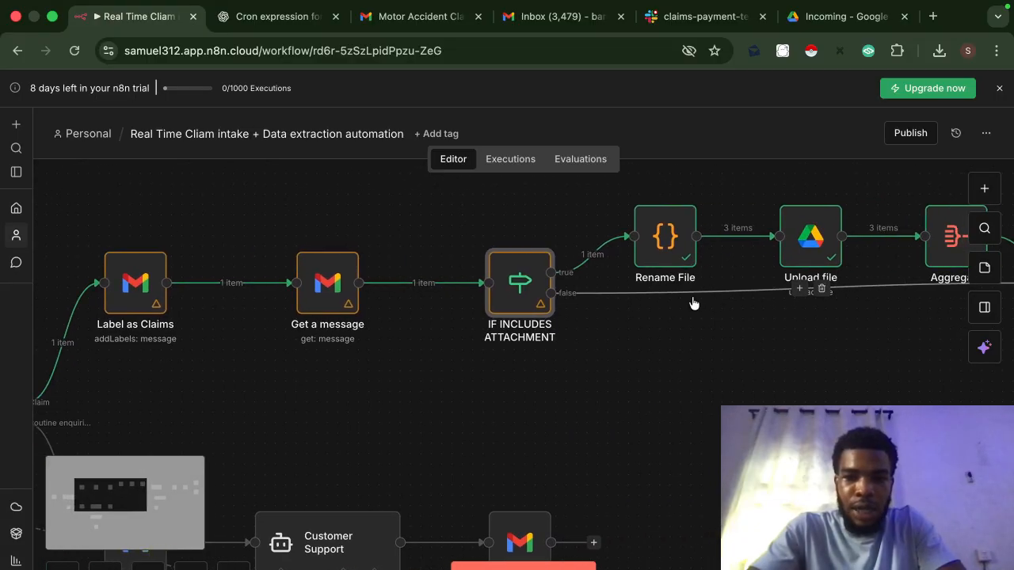
pyautogui.doubleClick(666, 250)
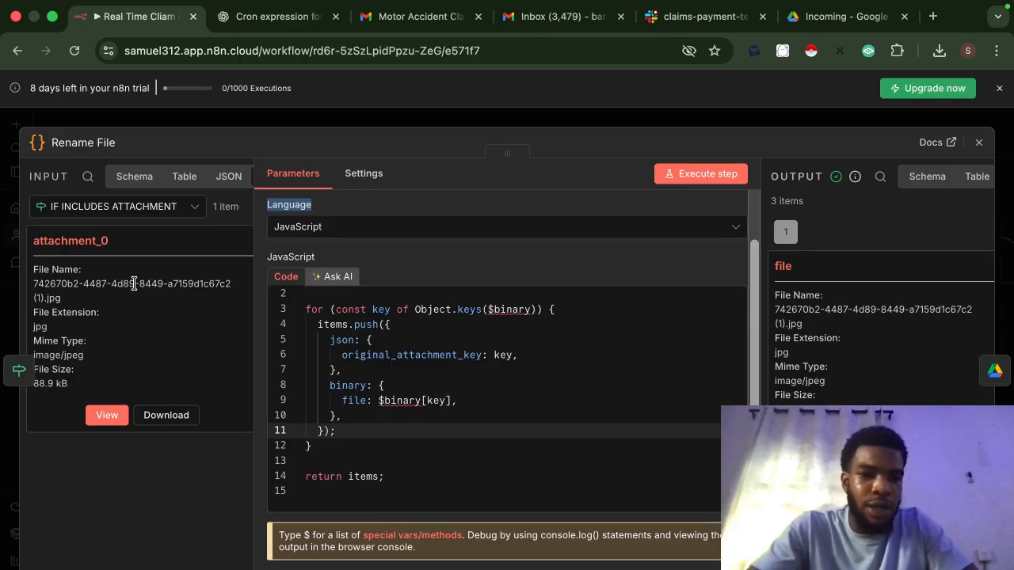
pyautogui.hscroll(10, 135, 283)
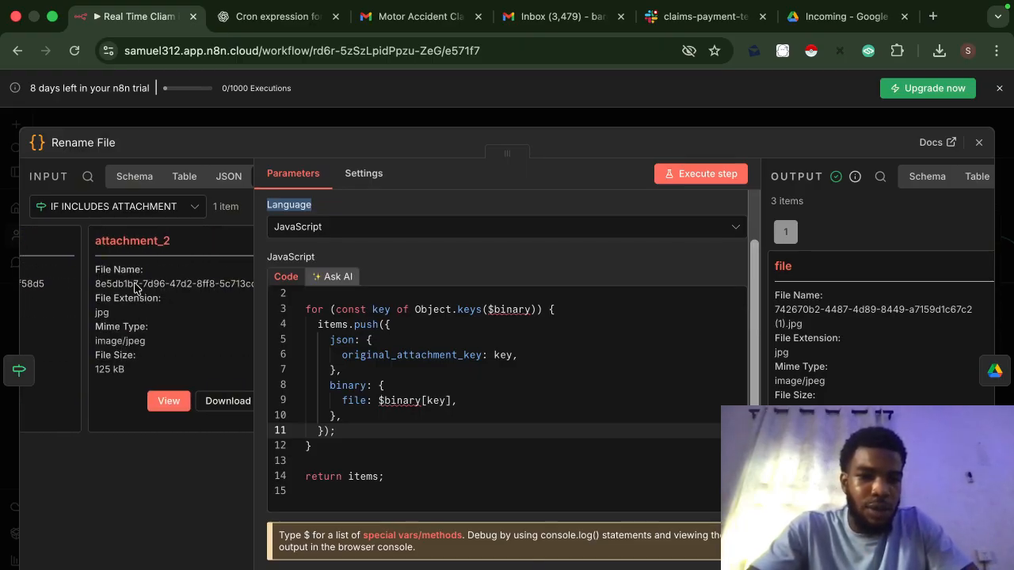
pyautogui.hscroll(3, 135, 287)
pyautogui.hscroll(-6, 134, 288)
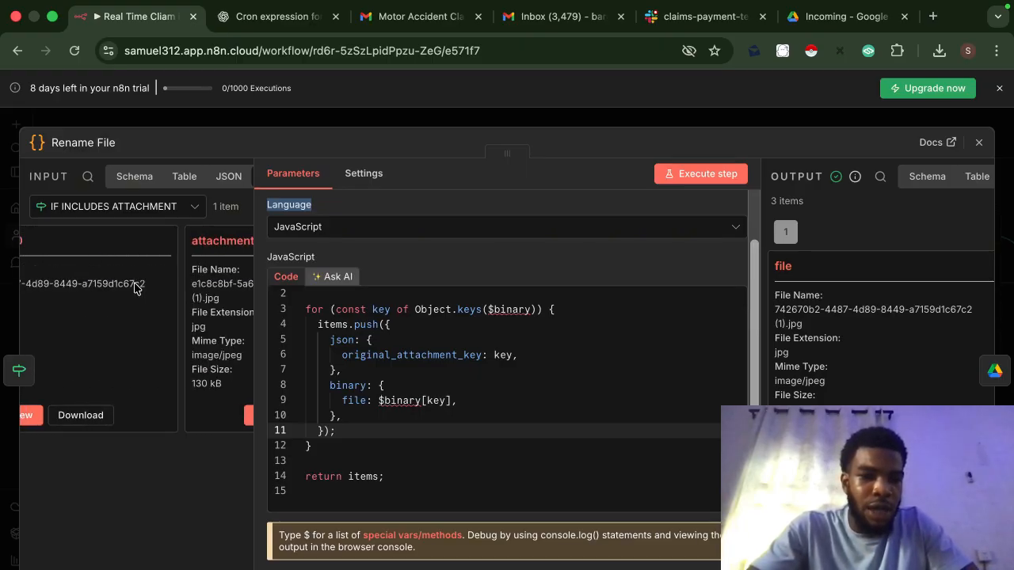
pyautogui.hscroll(-5, 135, 283)
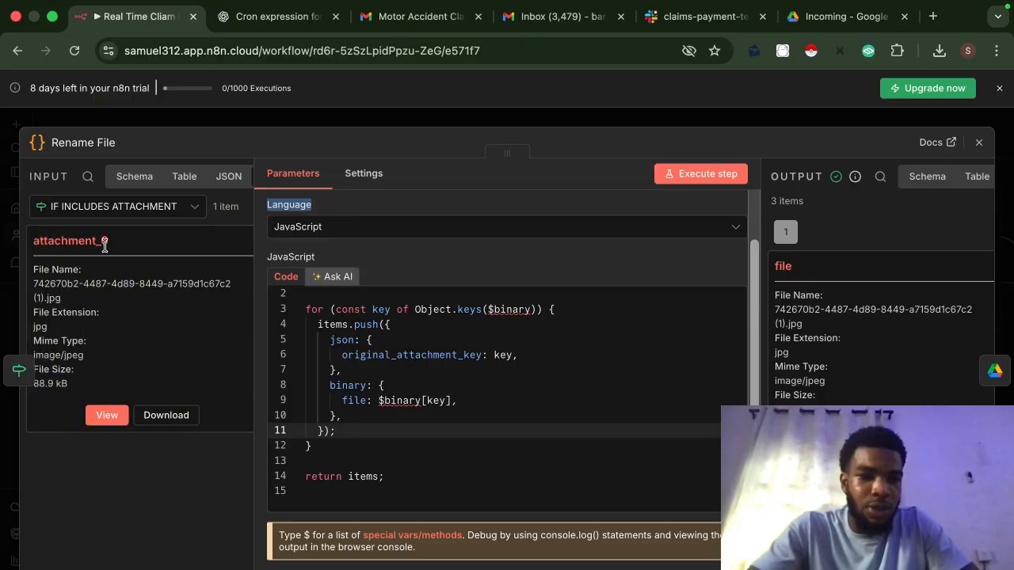
pyautogui.hscroll(5, 119, 249)
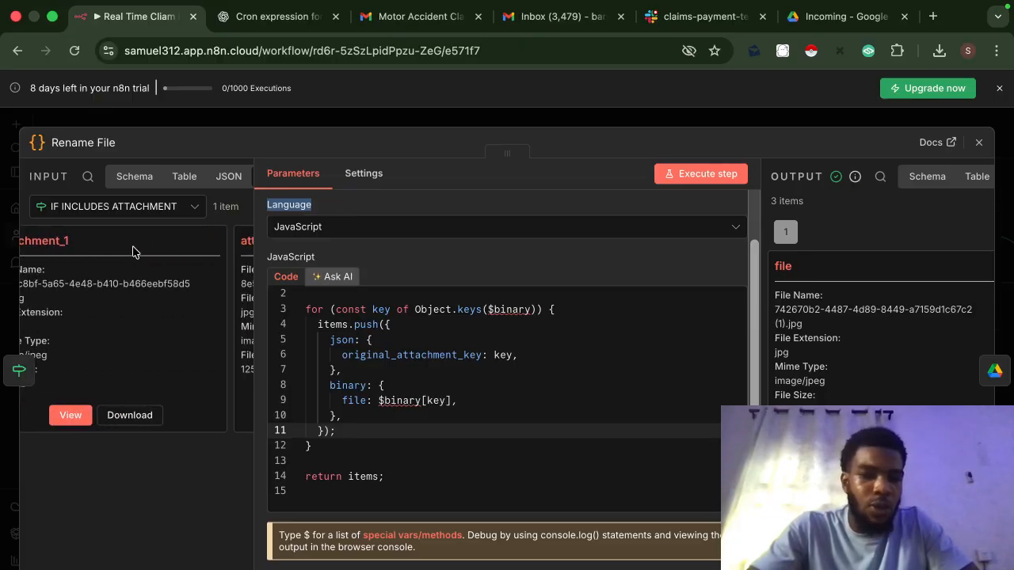
pyautogui.hscroll(4, 165, 299)
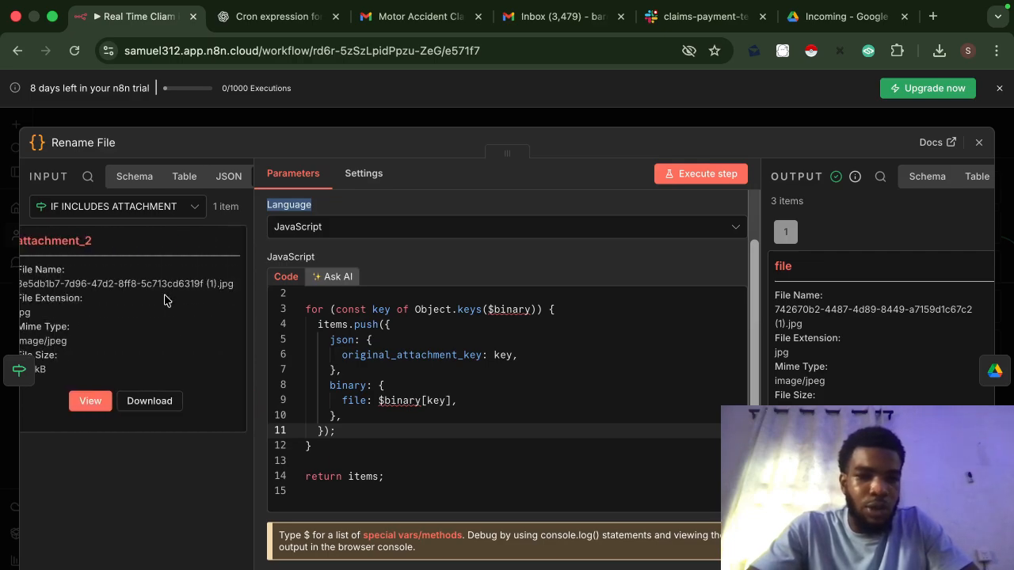
pyautogui.click(378, 125)
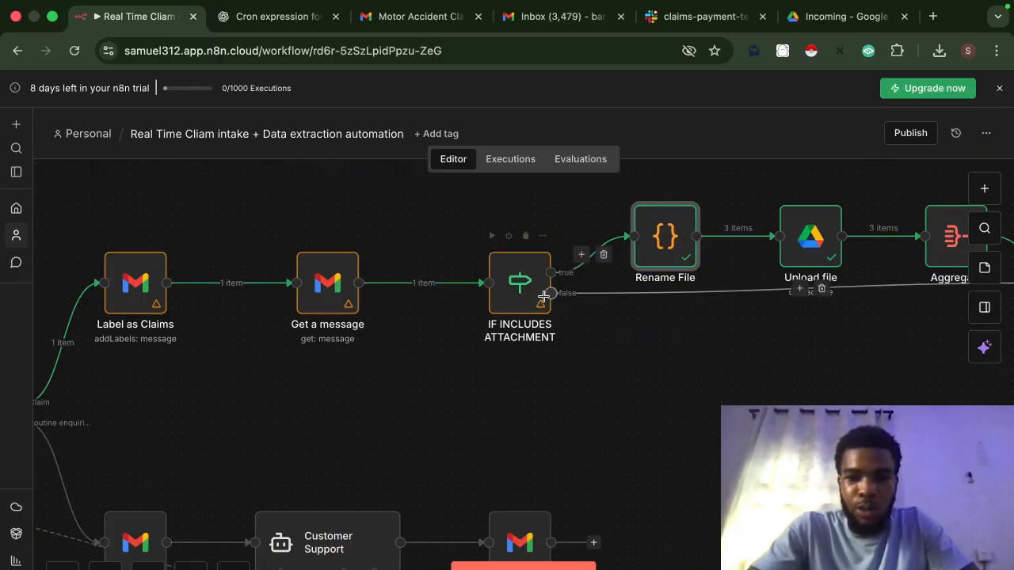
pyautogui.doubleClick(805, 237)
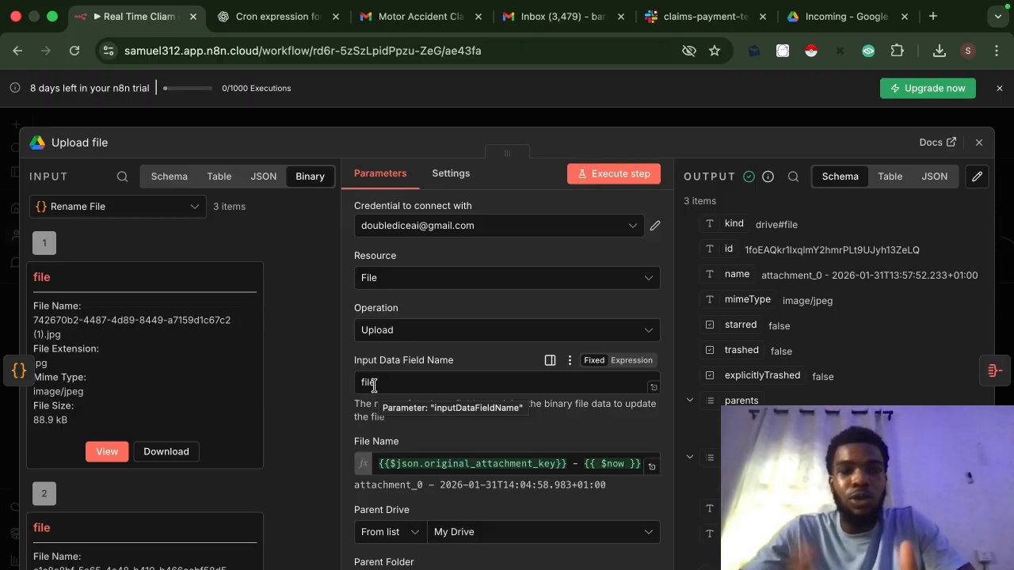
pyautogui.click(576, 125)
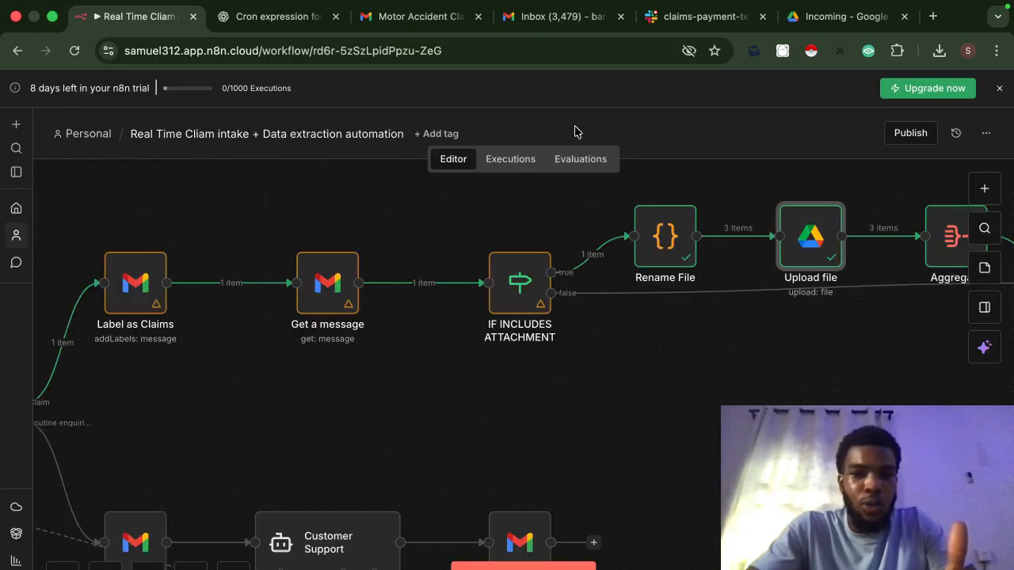
# Step: Leave Rename File and open Upload file to check which binary field it uploads
pyautogui.click(660, 244)
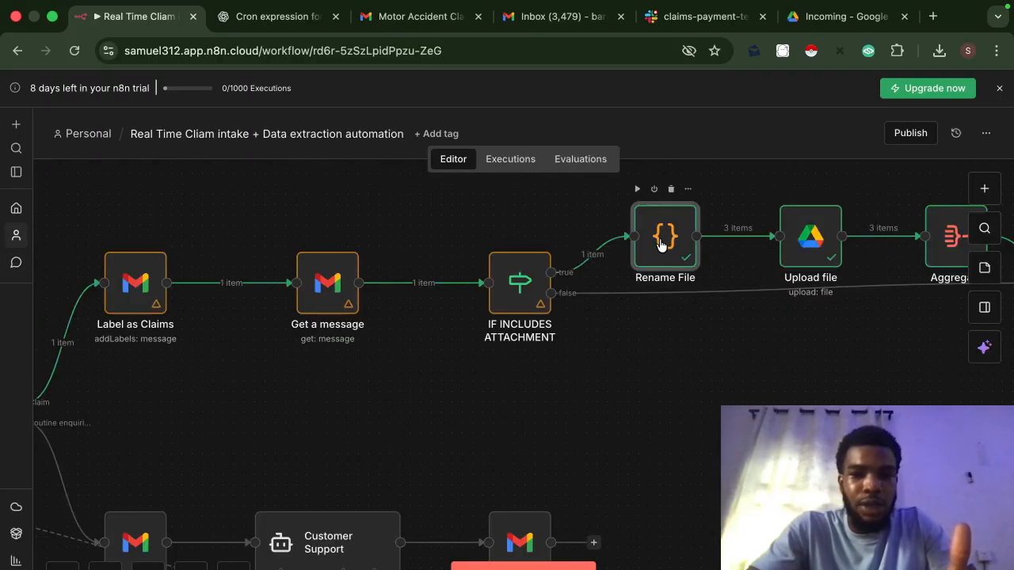
pyautogui.doubleClick(660, 244)
pyautogui.hscroll(3, 173, 353)
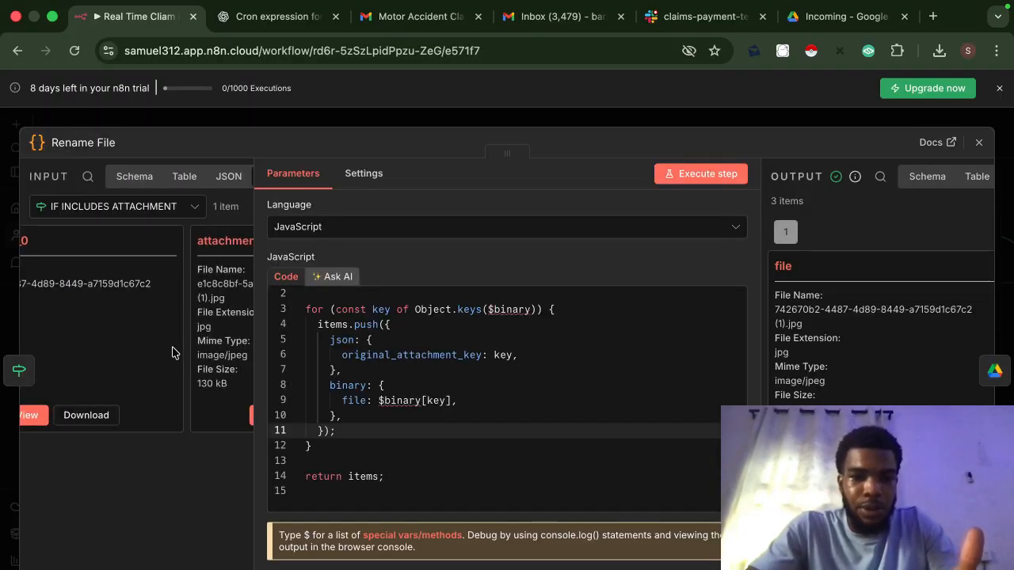
pyautogui.hscroll(5, 173, 353)
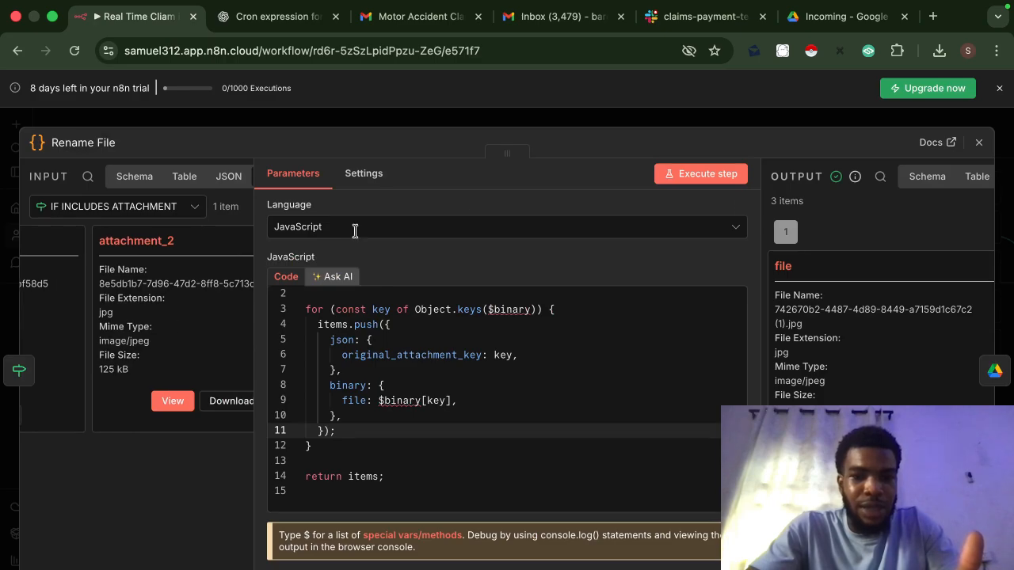
pyautogui.click(587, 119)
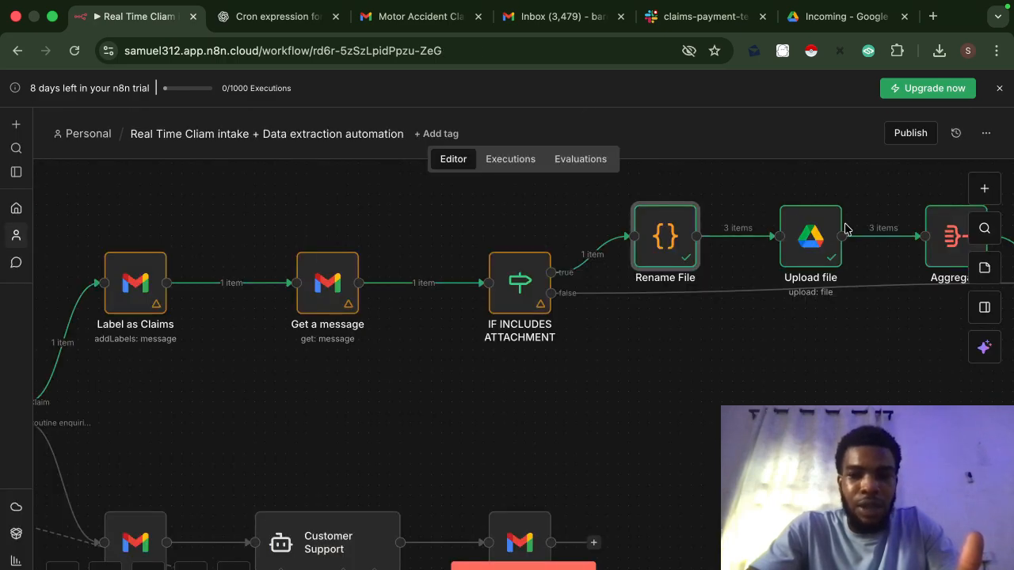
pyautogui.doubleClick(825, 236)
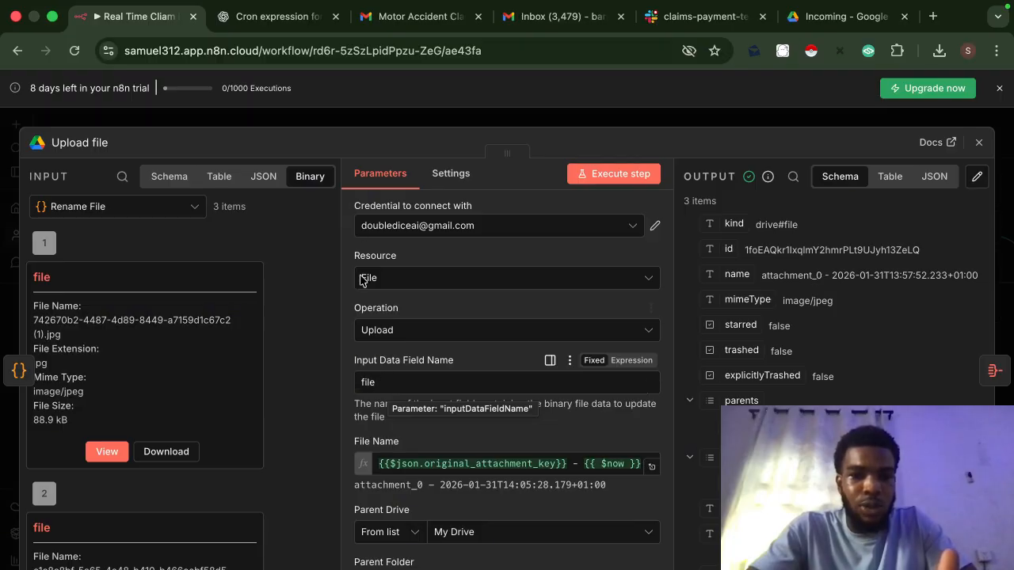
# Step: Reopen the Rename File code and review its three input items, attachment_0 to attachment_2
pyautogui.click(404, 125)
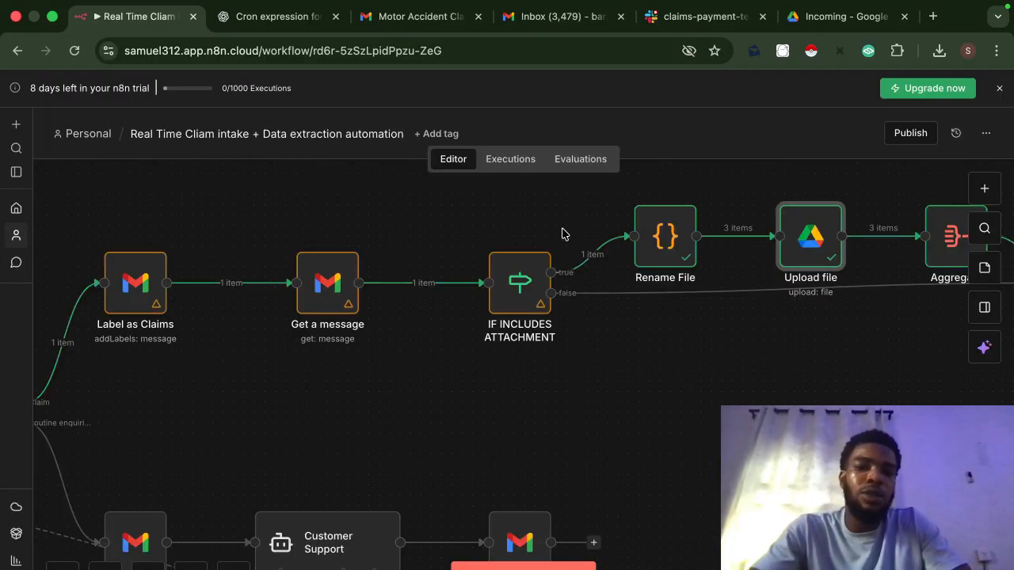
pyautogui.doubleClick(665, 240)
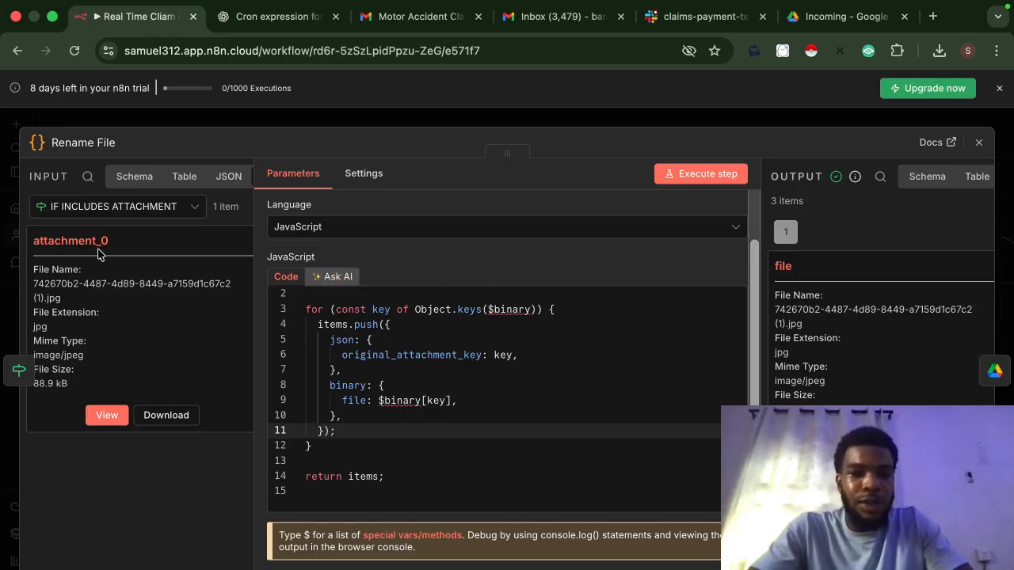
pyautogui.hscroll(6, 170, 275)
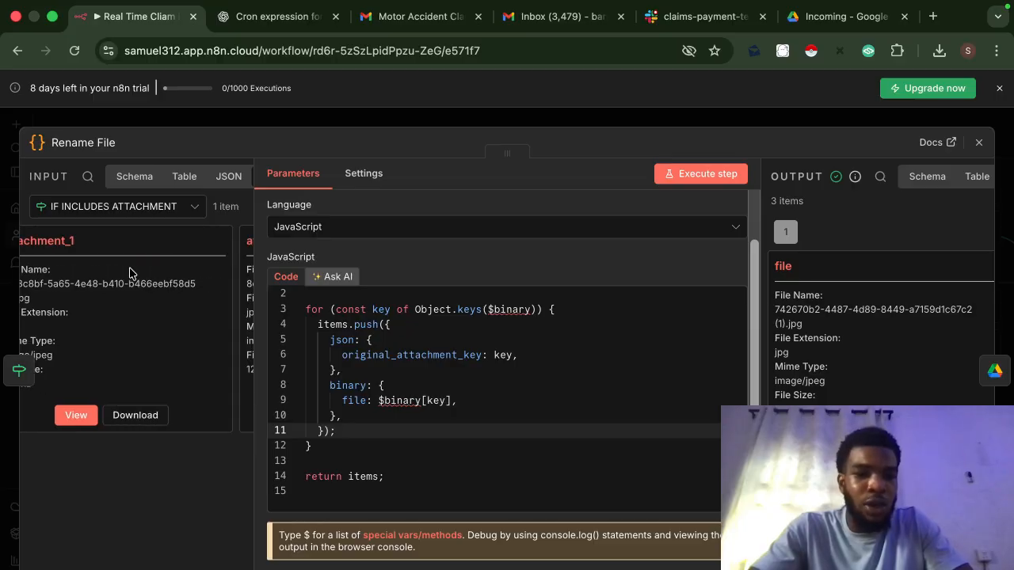
pyautogui.hscroll(5, 130, 273)
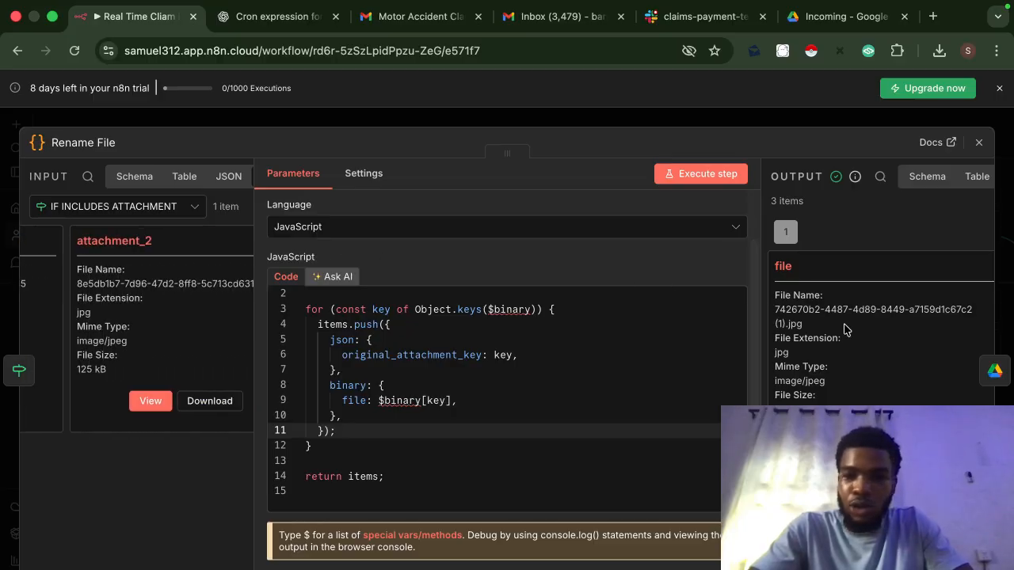
pyautogui.scroll(-2, 845, 329)
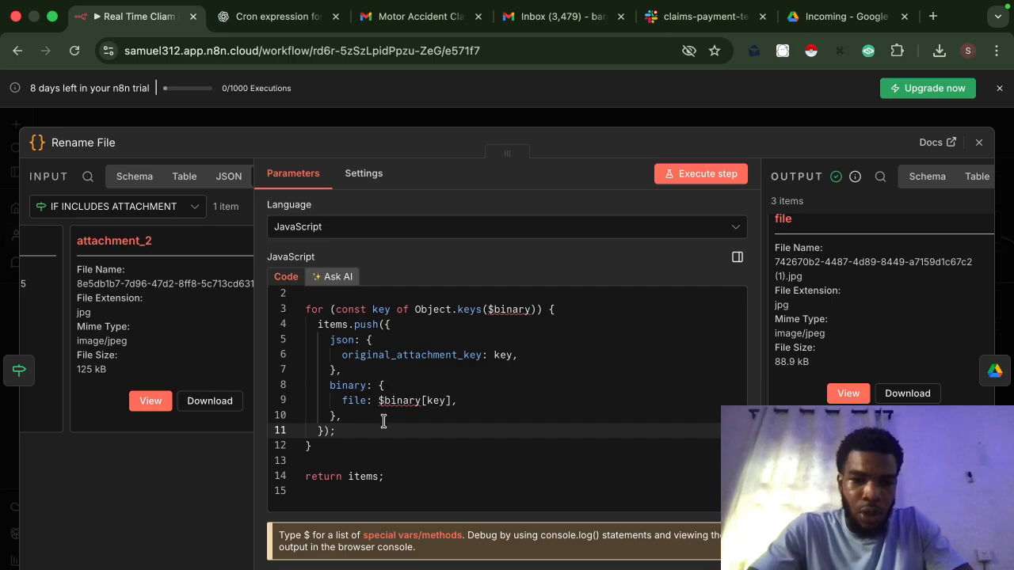
pyautogui.click(275, 24)
# Step: Read ChatGPT's Case 1 JavaScript for renaming attachments to 'file', then return to n8n
pyautogui.scroll(-10, 476, 388)
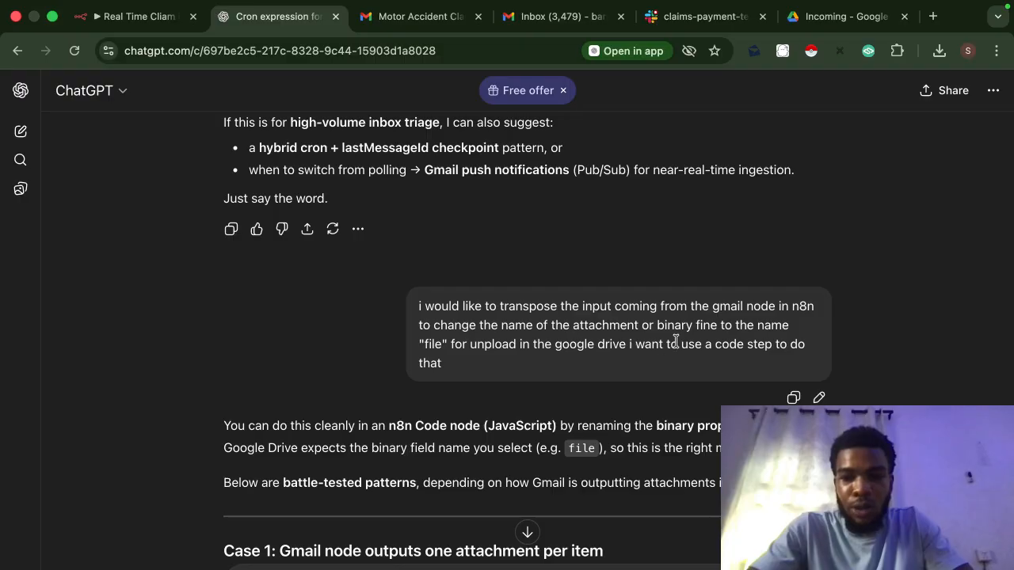
pyautogui.scroll(-5, 675, 345)
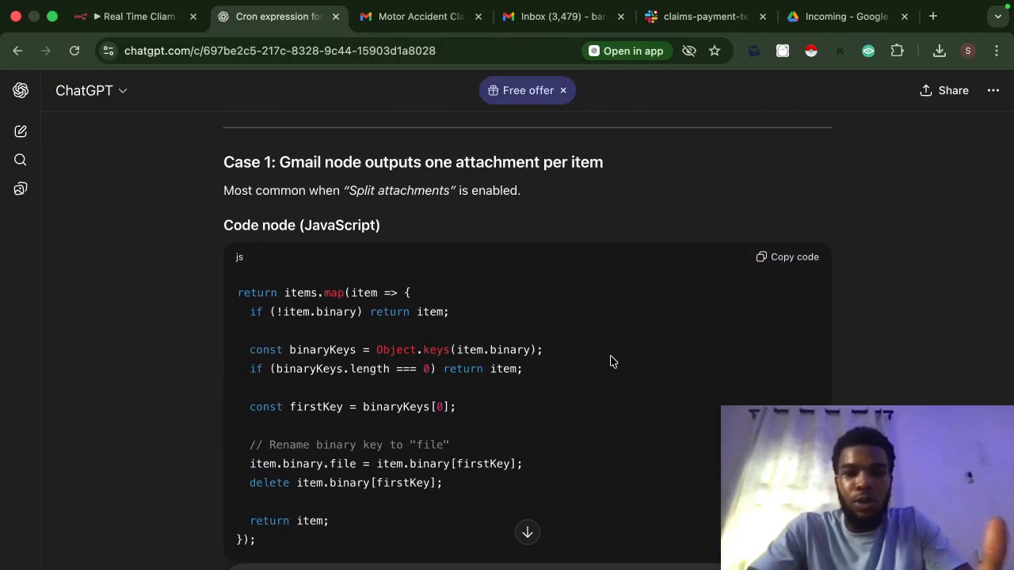
pyautogui.click(132, 15)
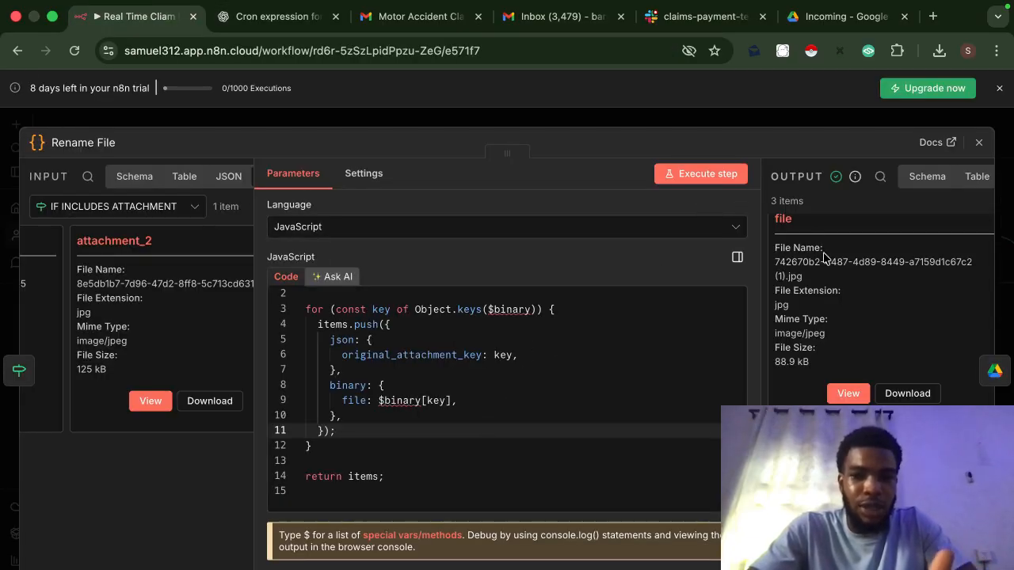
# Step: Check Rename File's output of 3 items with 'file' binaries, then close it
pyautogui.scroll(1, 809, 294)
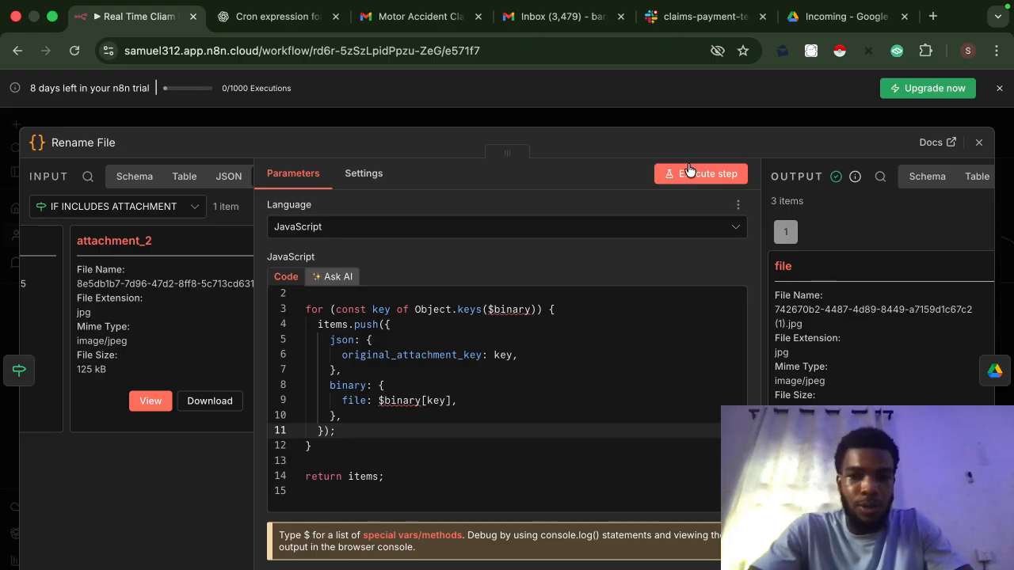
pyautogui.click(661, 125)
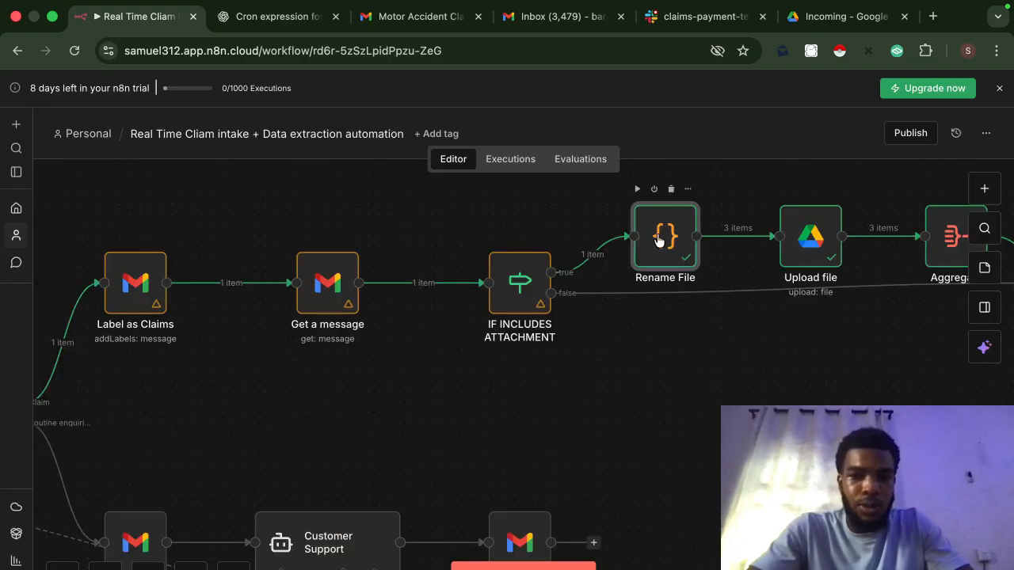
# Step: Reopen Upload file and keep Upload as its Drive file operation
pyautogui.doubleClick(808, 239)
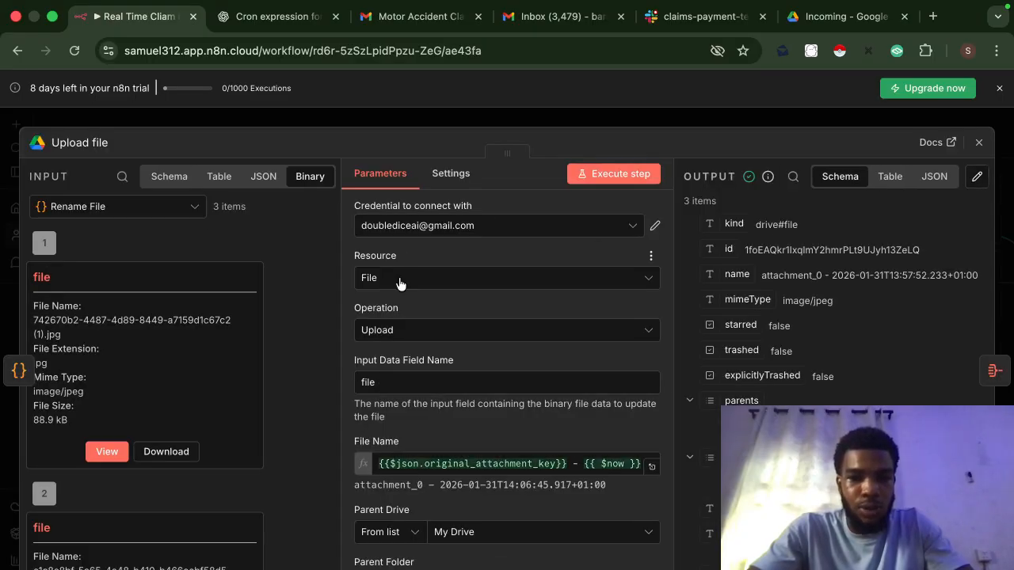
pyautogui.click(418, 329)
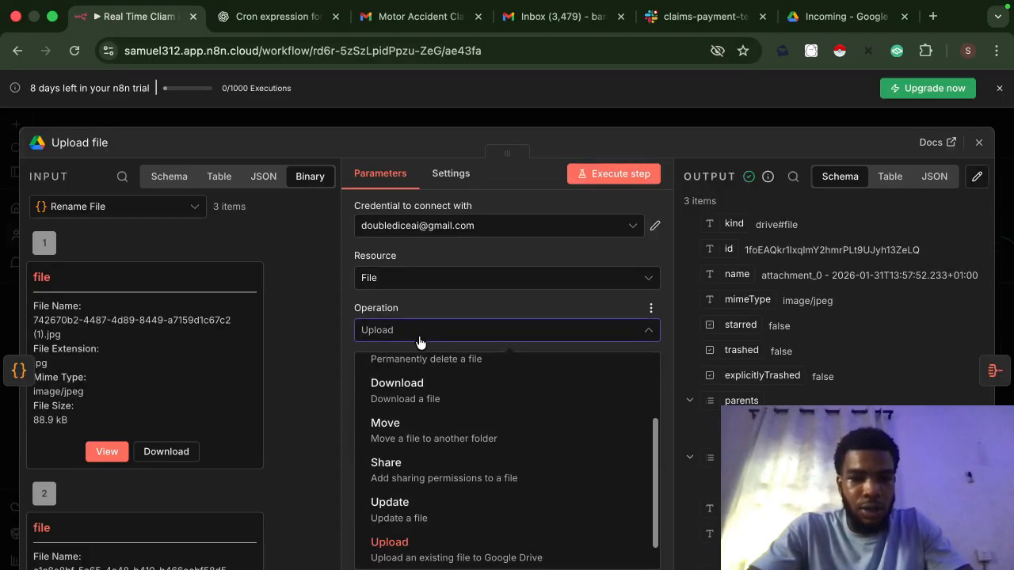
pyautogui.scroll(2, 440, 428)
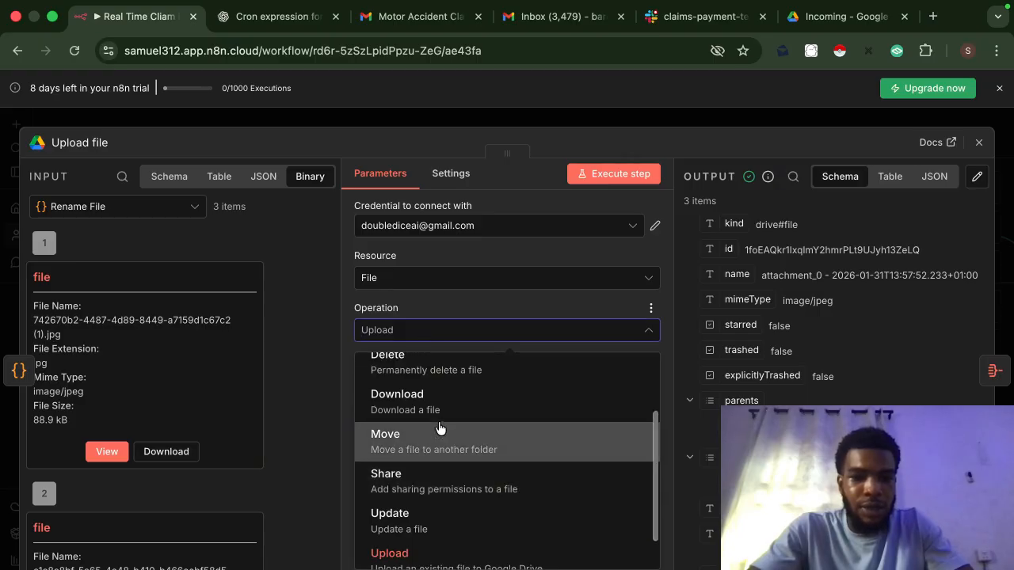
pyautogui.scroll(-2, 439, 428)
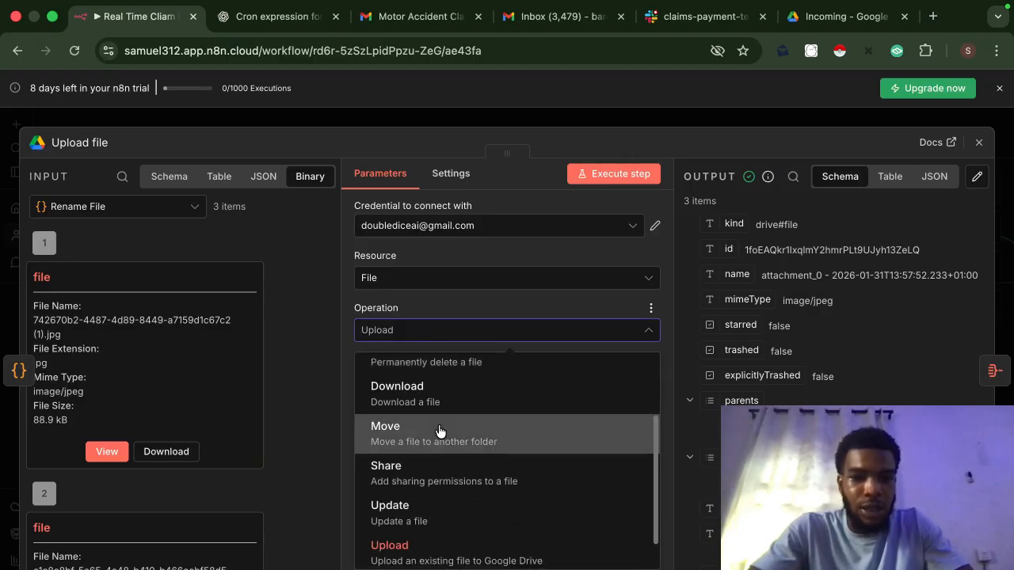
pyautogui.click(452, 301)
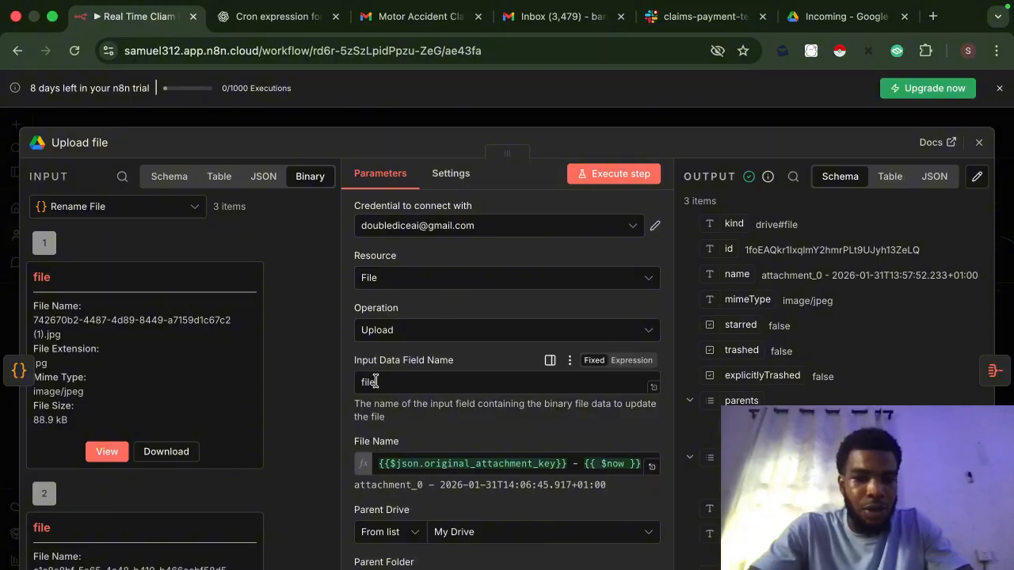
# Step: Inspect the File Name expression resolving to attachment key plus timestamp, and the Incoming parent folder
pyautogui.scroll(-2, 125, 363)
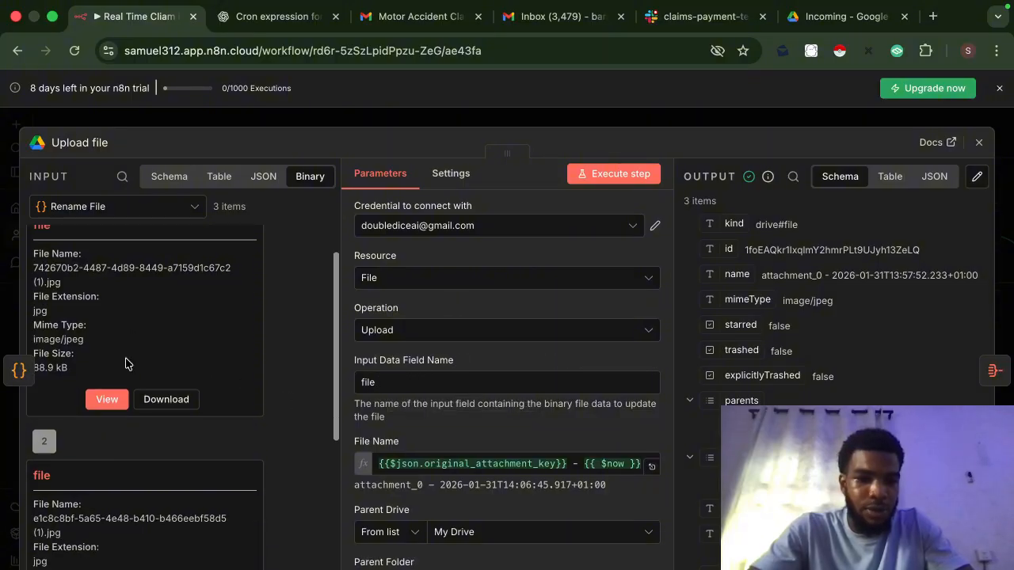
pyautogui.scroll(-4, 126, 364)
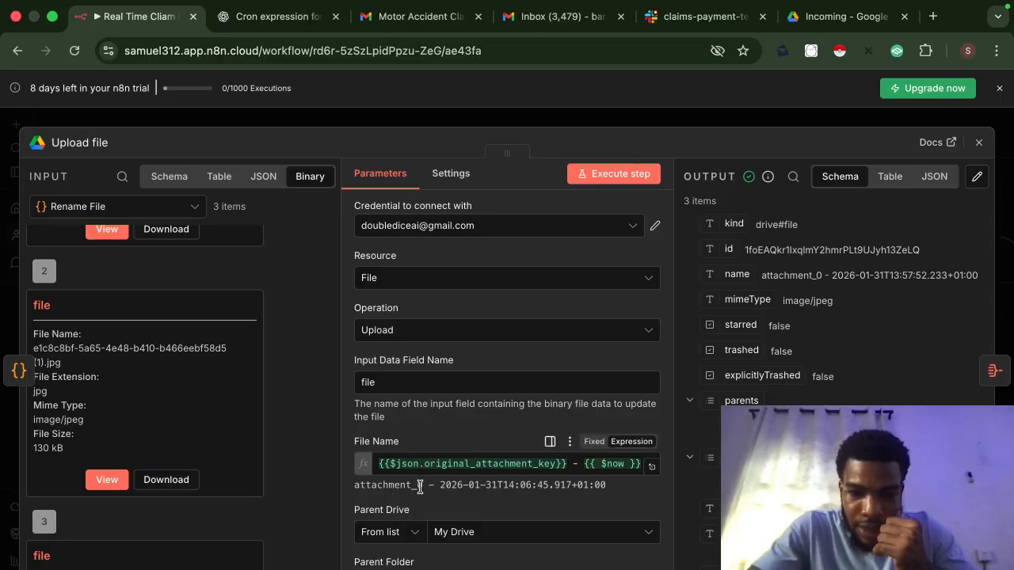
pyautogui.moveTo(423, 487); pyautogui.dragTo(352, 489)
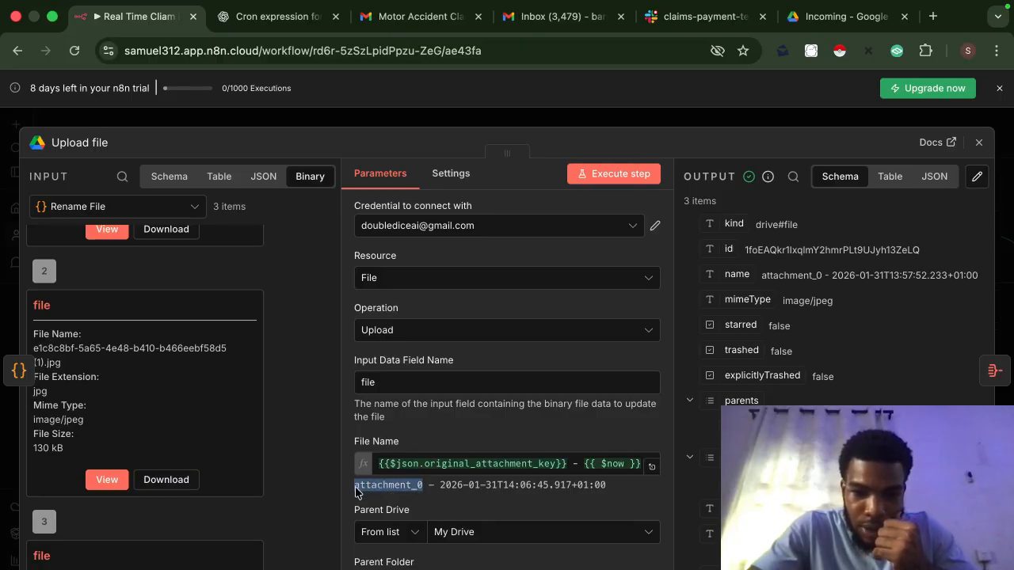
pyautogui.click(594, 463)
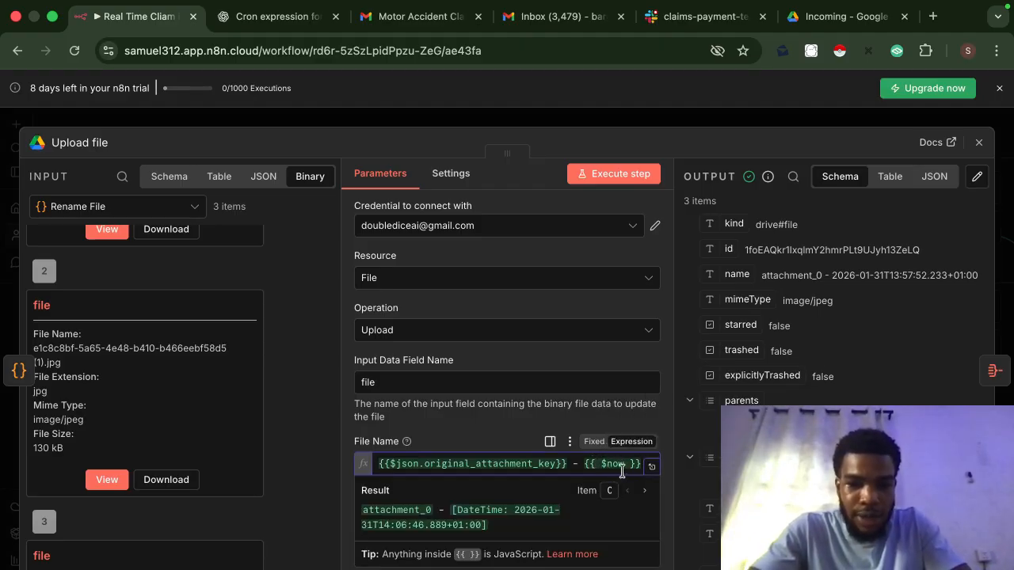
pyautogui.click(488, 435)
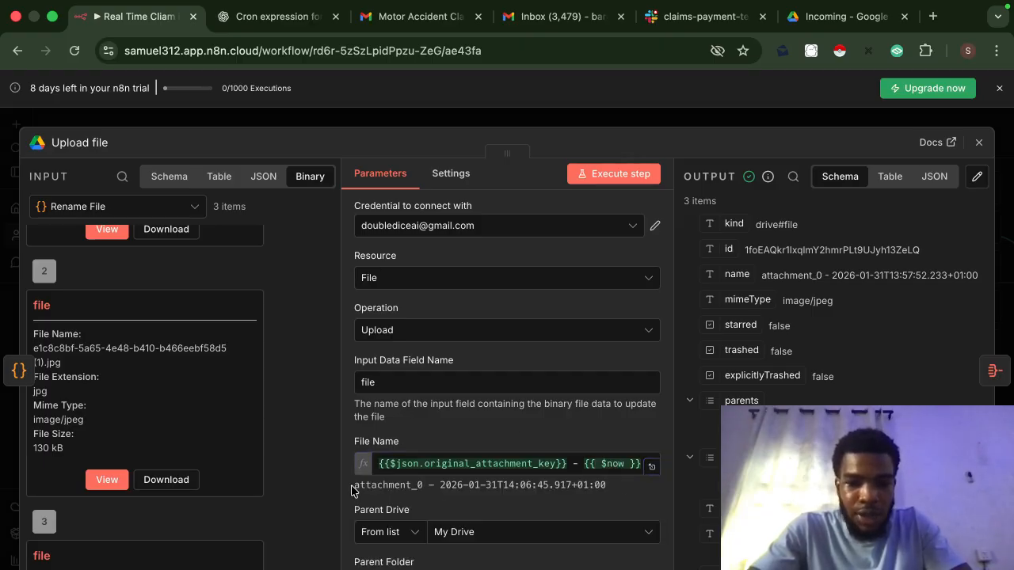
pyautogui.moveTo(353, 487); pyautogui.dragTo(602, 487)
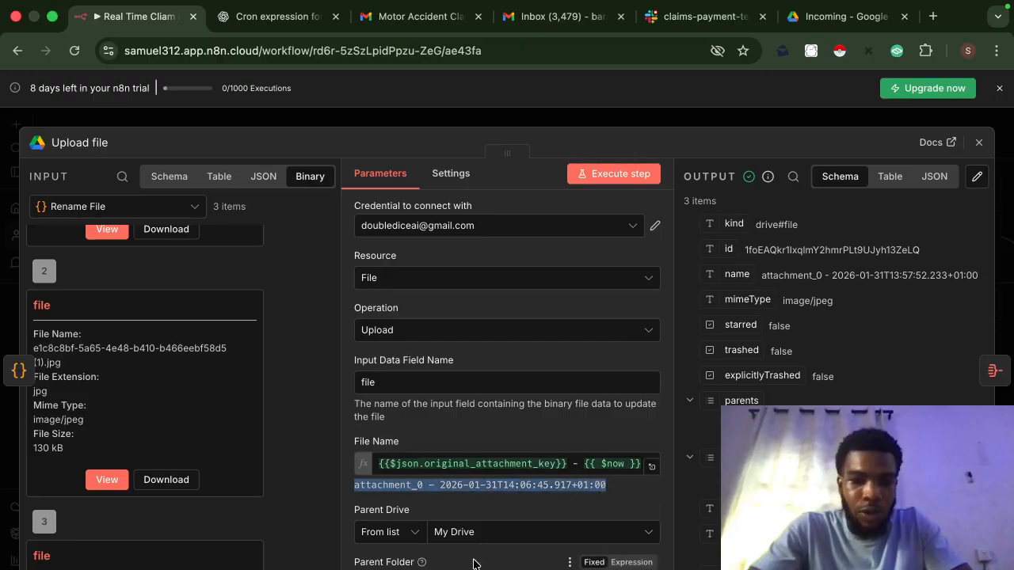
pyautogui.scroll(-2, 475, 564)
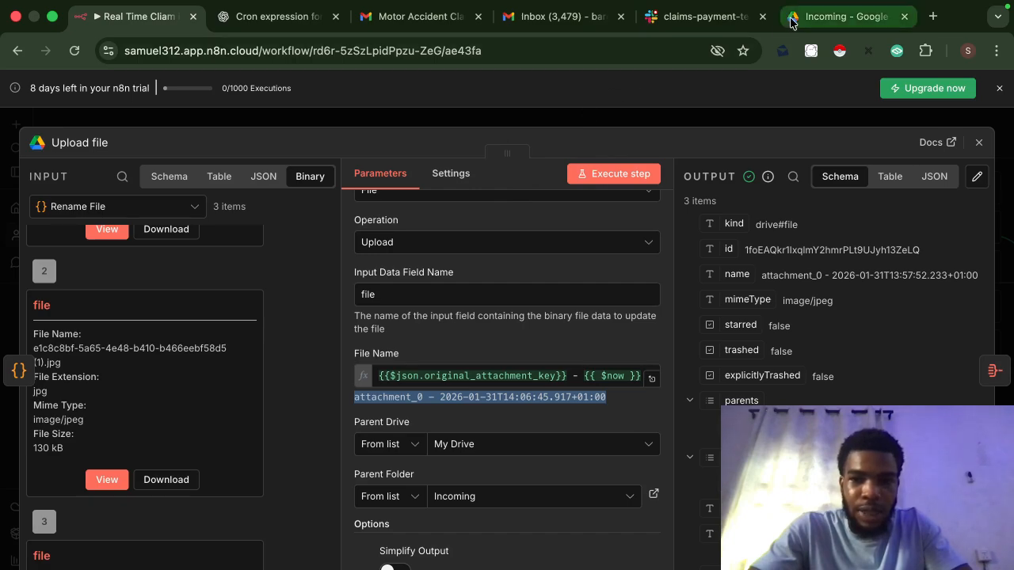
# Step: Confirm Drive's Claims › Incoming holds attachment_0–attachment_2 and compare with the sent claim email
pyautogui.click(841, 16)
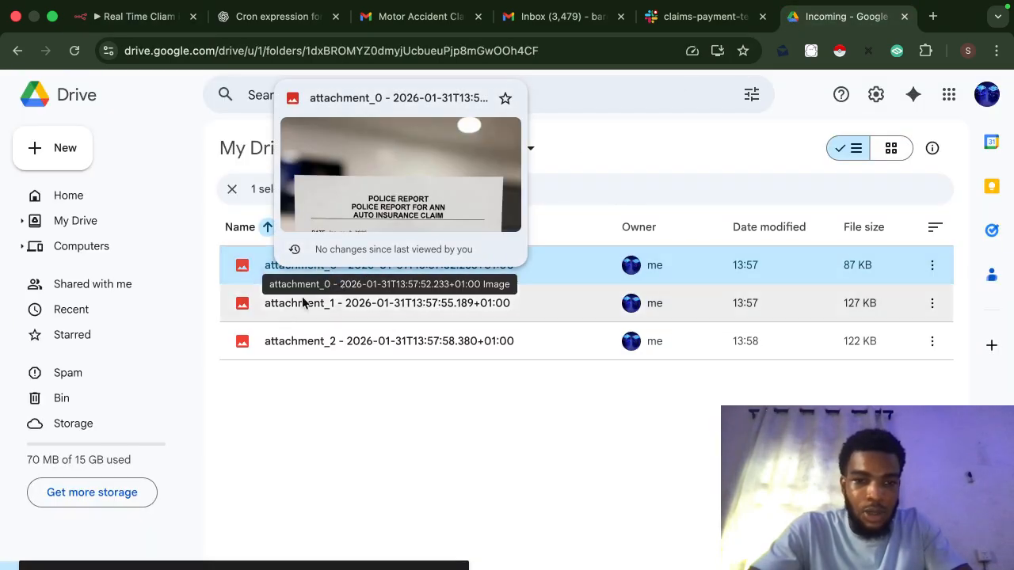
pyautogui.moveTo(295, 309)
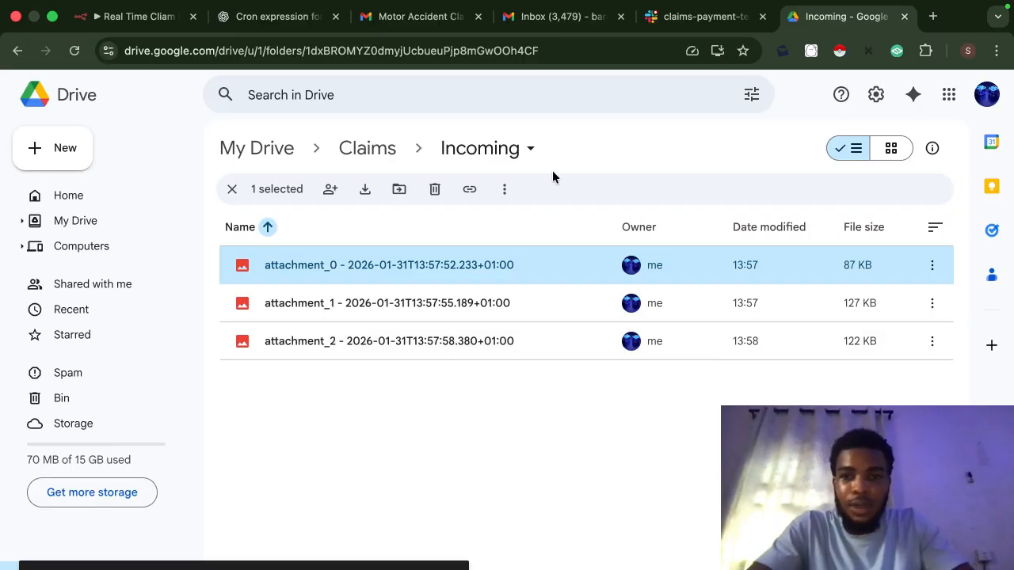
pyautogui.click(405, 26)
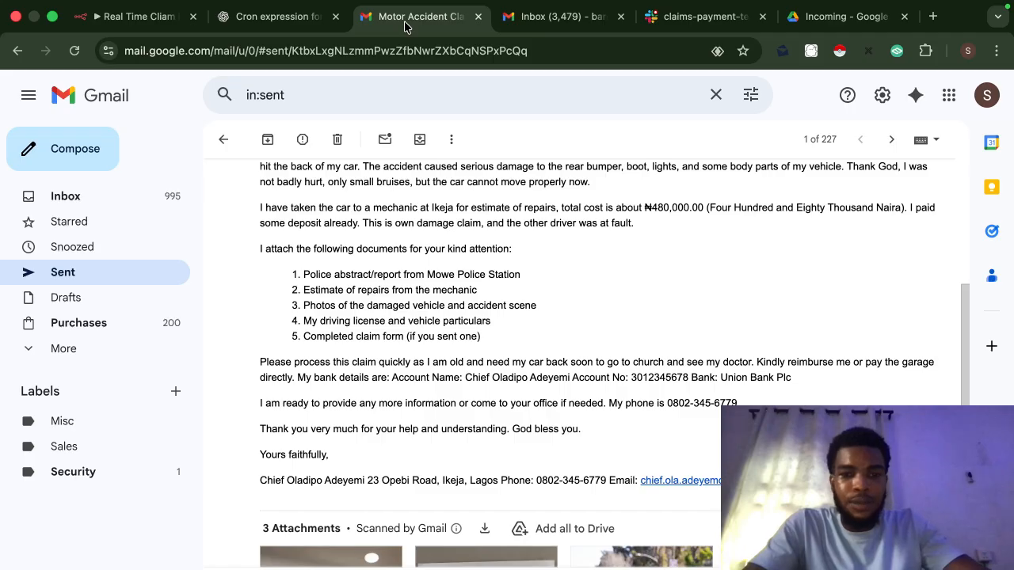
pyautogui.click(140, 22)
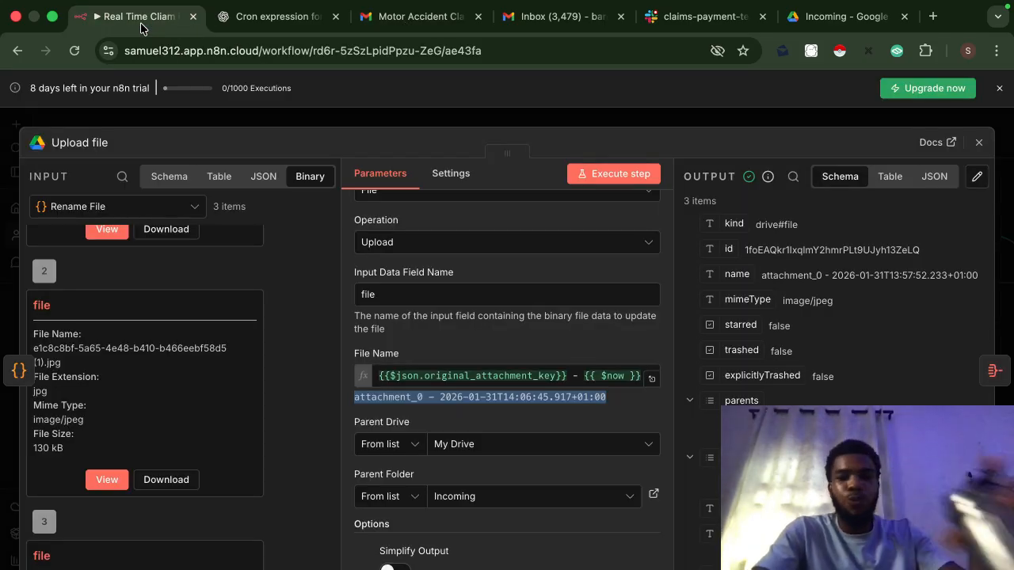
pyautogui.click(410, 118)
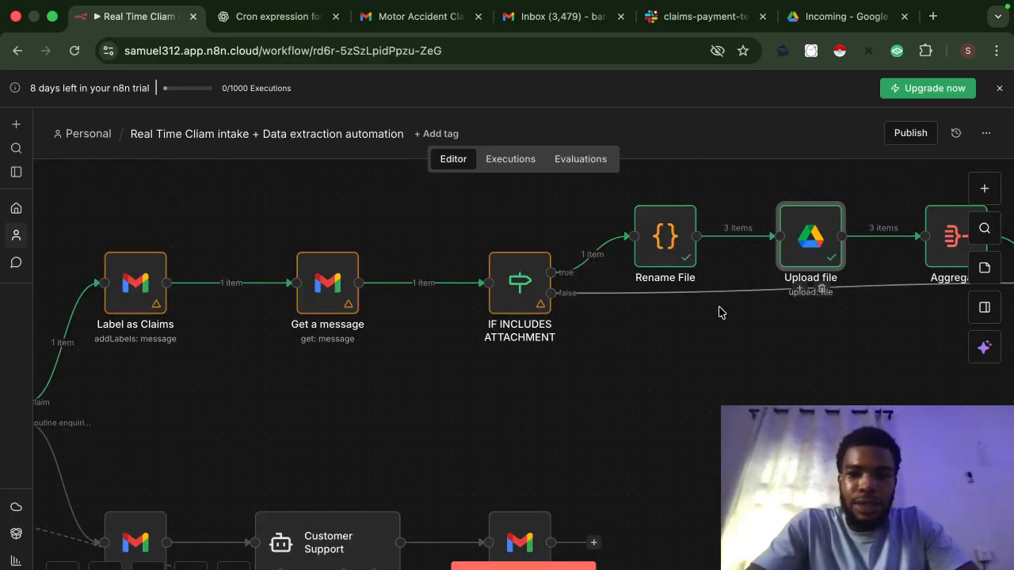
pyautogui.hscroll(5, 816, 297)
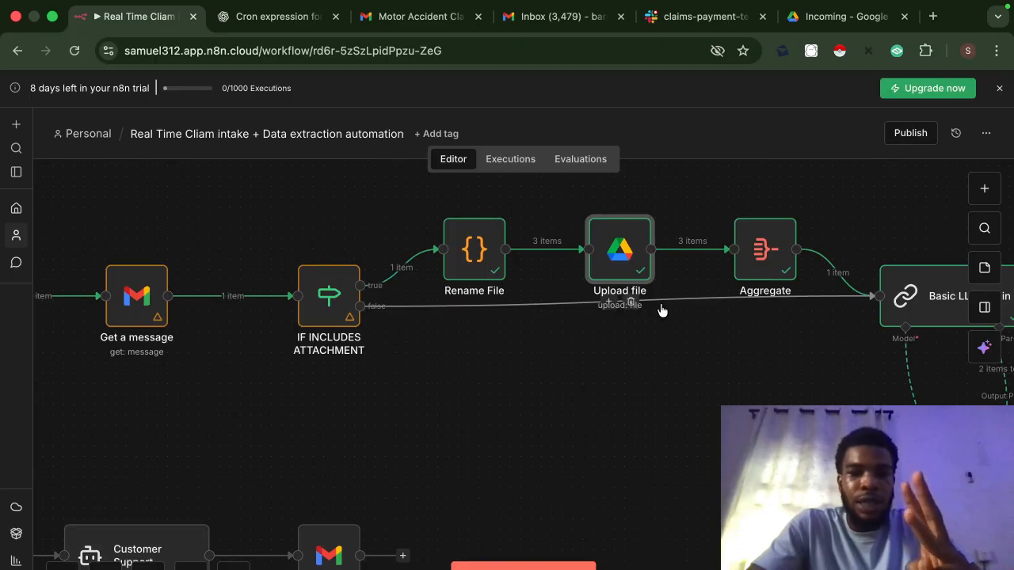
pyautogui.click(816, 29)
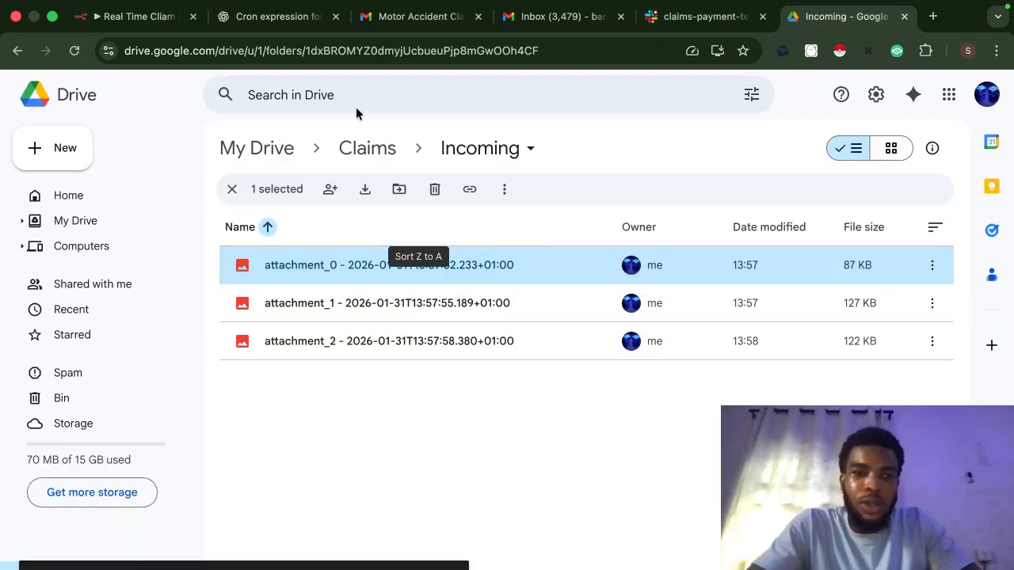
pyautogui.click(133, 16)
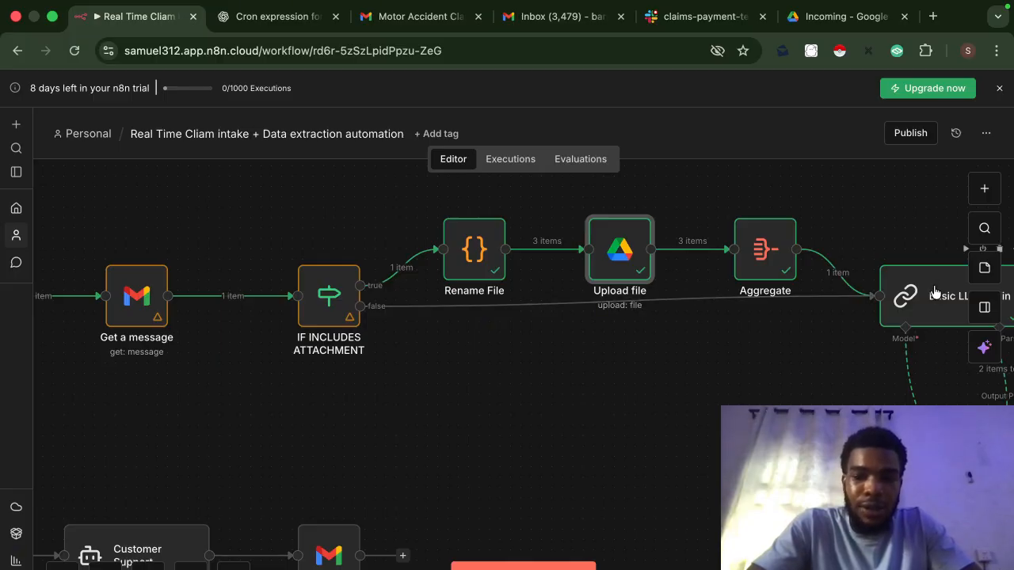
pyautogui.hscroll(5, 935, 293)
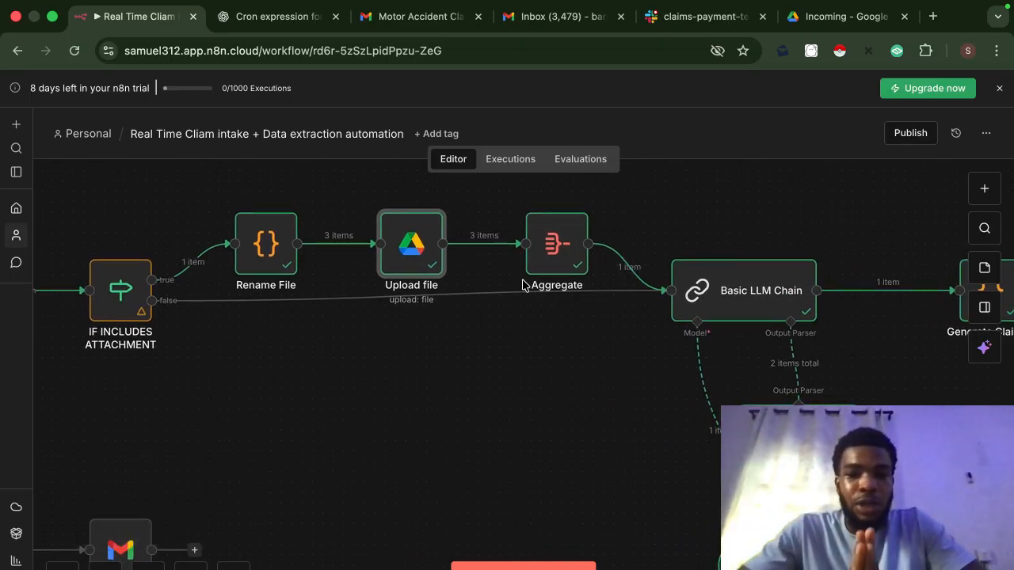
pyautogui.moveTo(636, 277)
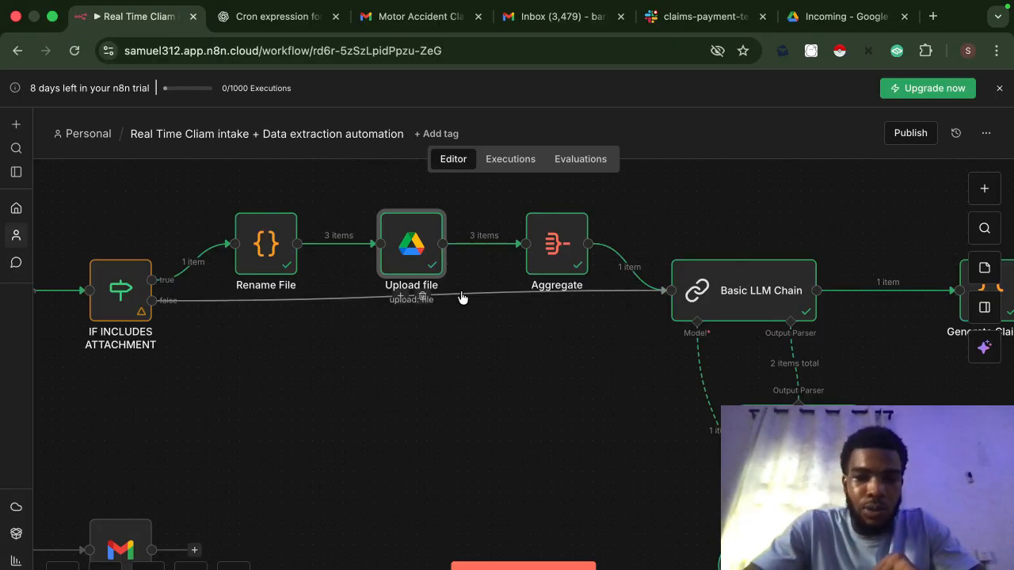
pyautogui.doubleClick(560, 264)
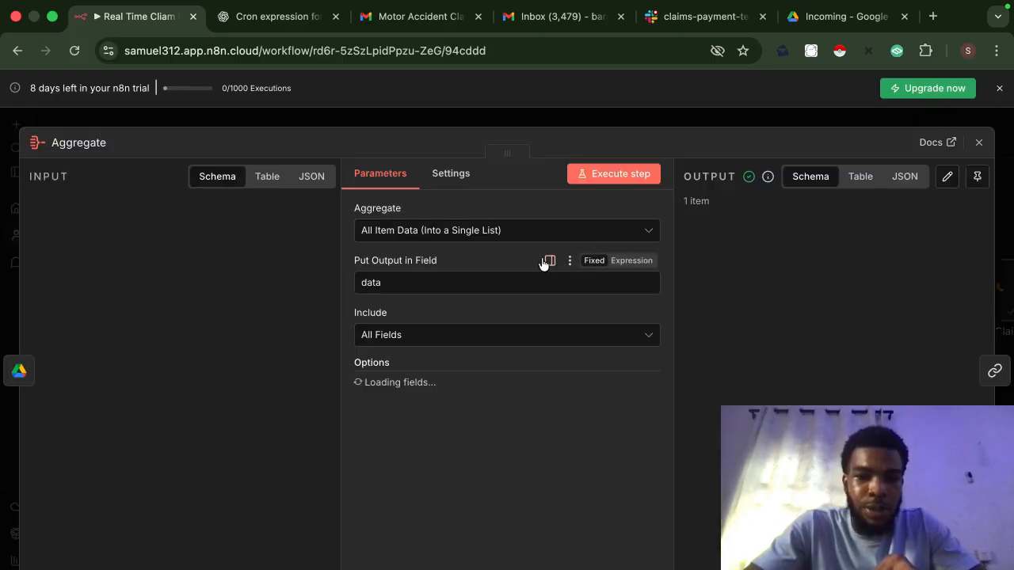
pyautogui.scroll(-2, 154, 362)
pyautogui.scroll(2, 154, 362)
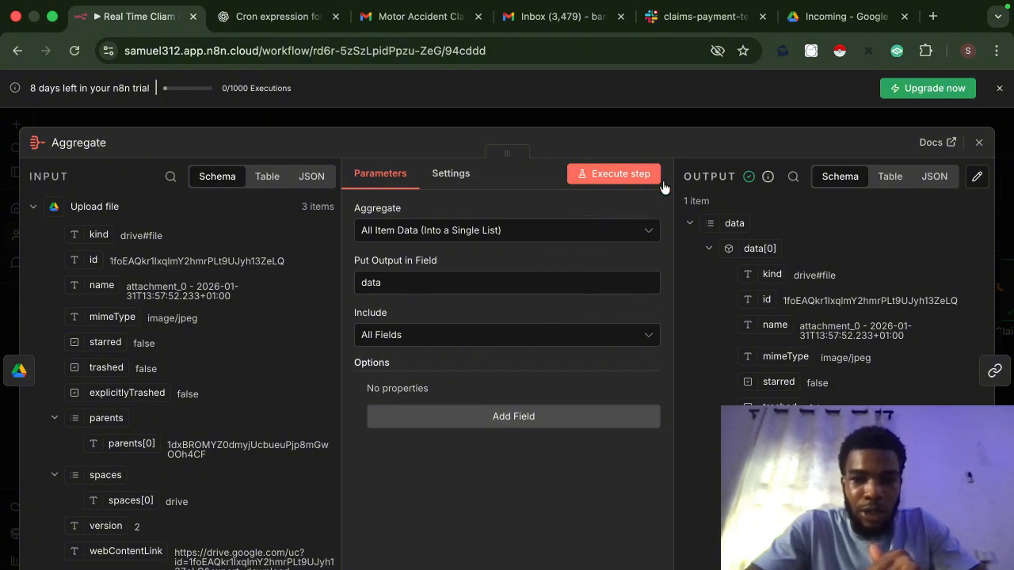
pyautogui.click(733, 125)
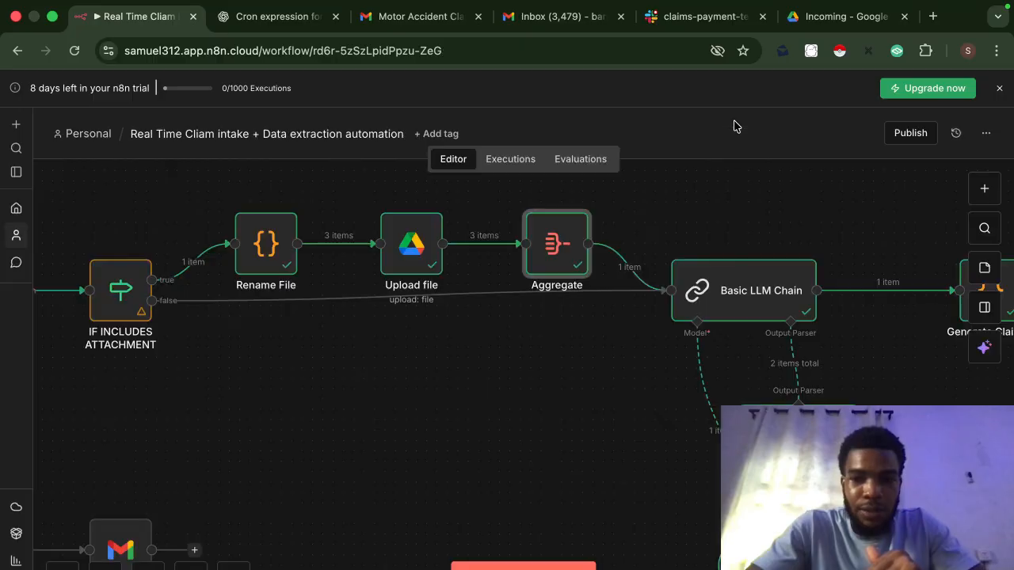
pyautogui.hscroll(5, 736, 364)
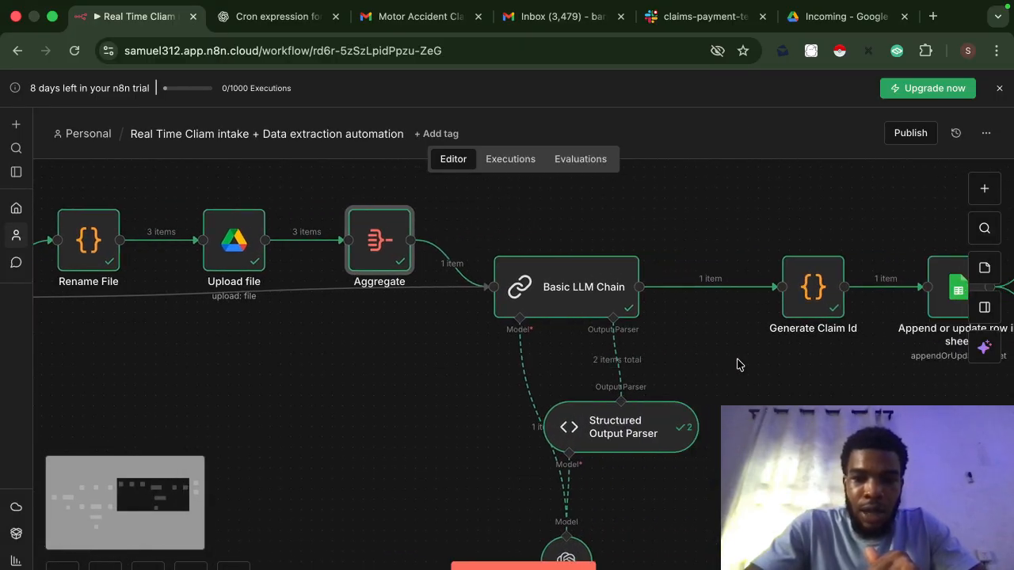
# Step: Open Basic LLM Chain and expand its claim-extraction prompt in the full expression editor
pyautogui.click(545, 296)
pyautogui.doubleClick(545, 296)
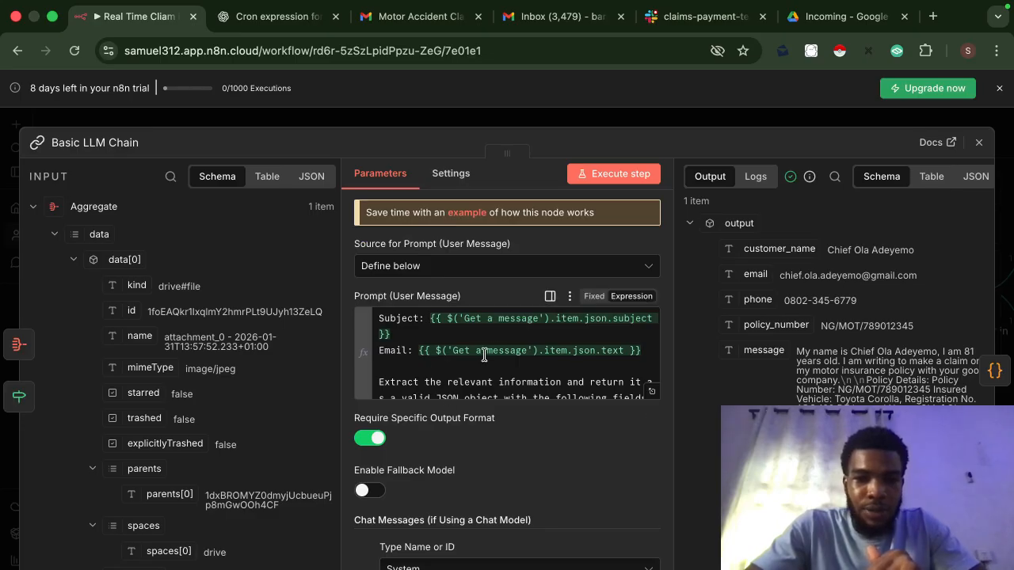
pyautogui.click(652, 394)
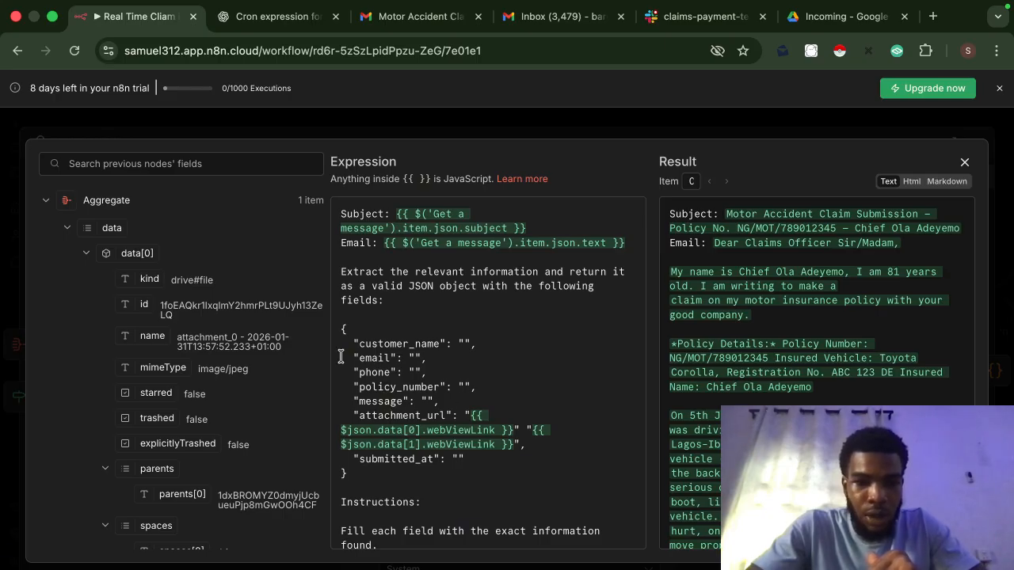
# Step: Browse the Upload file output fields referenced by the prompt, then close the editor
pyautogui.click(46, 202)
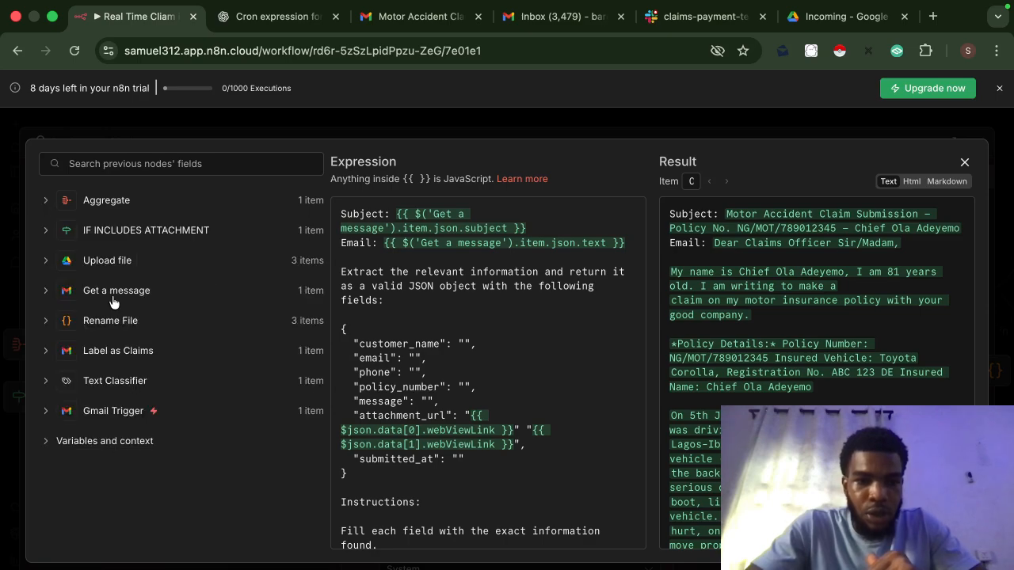
pyautogui.click(46, 262)
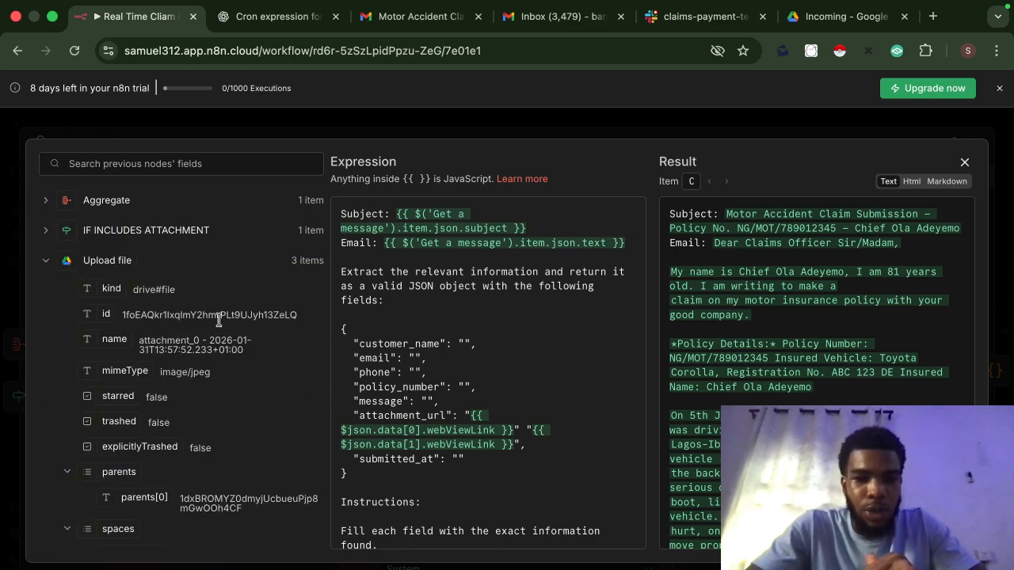
pyautogui.scroll(-4, 202, 399)
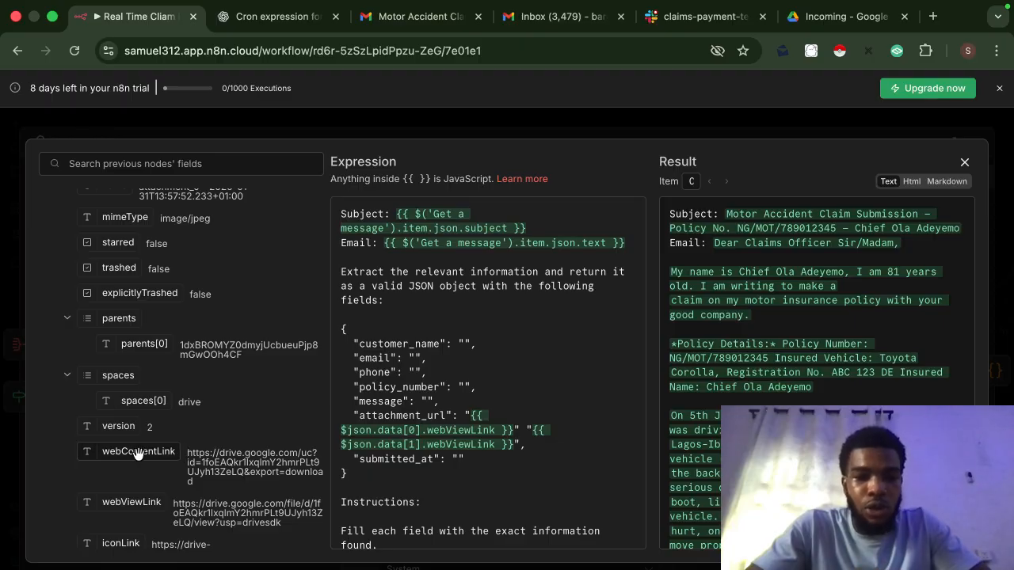
pyautogui.moveTo(137, 453); pyautogui.dragTo(92, 453)
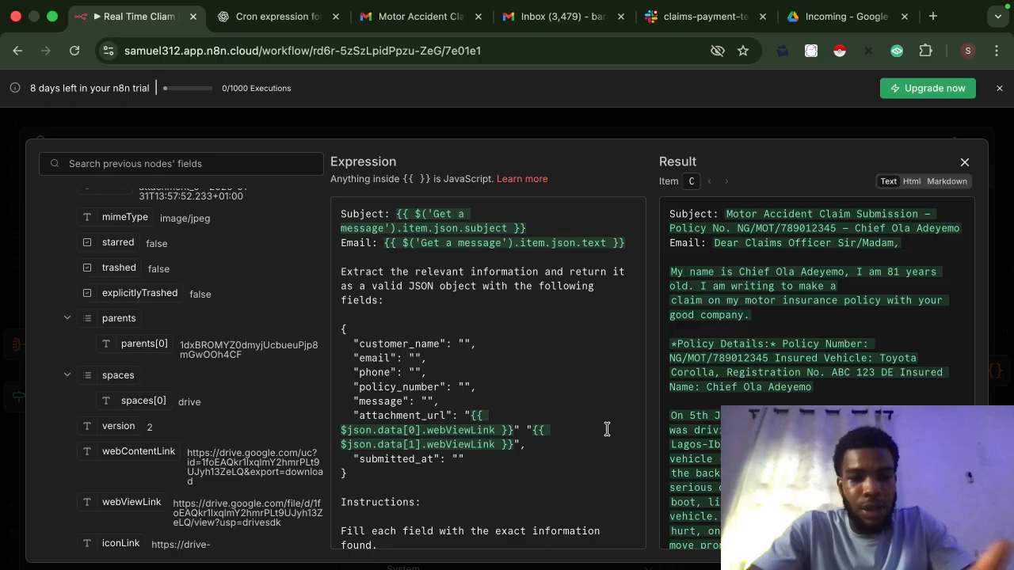
pyautogui.scroll(-3, 445, 476)
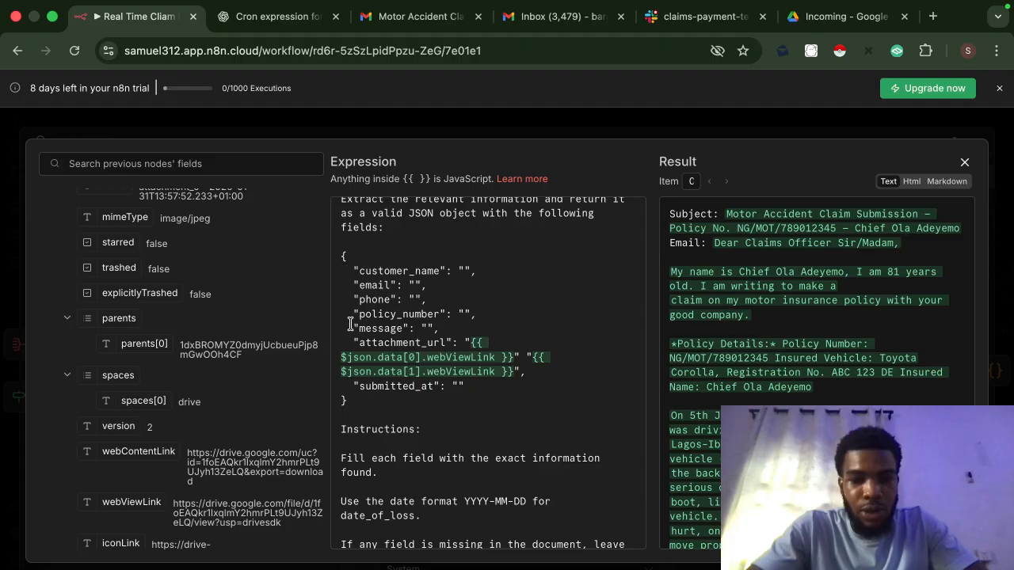
pyautogui.scroll(-2, 408, 407)
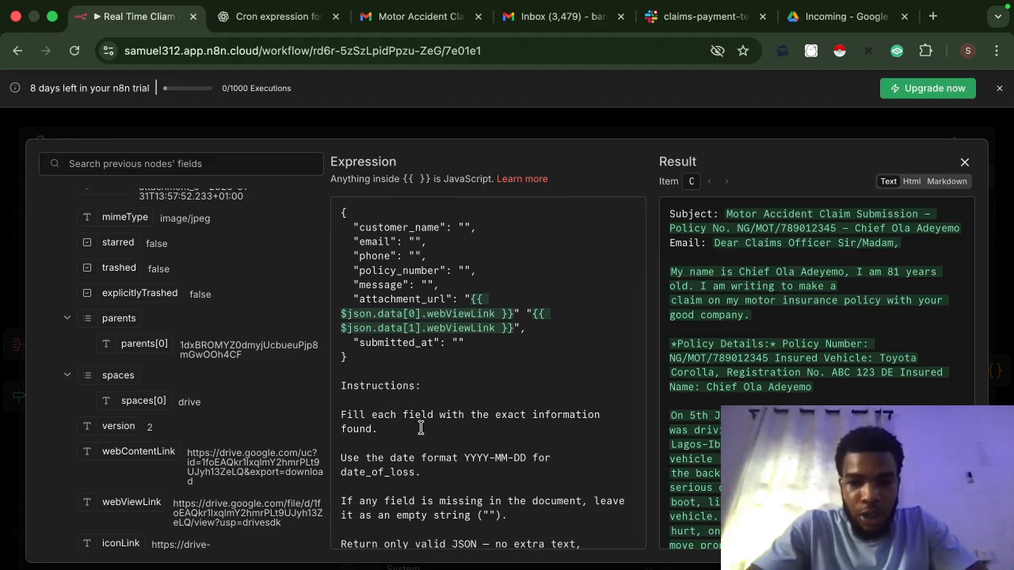
pyautogui.scroll(-1, 485, 423)
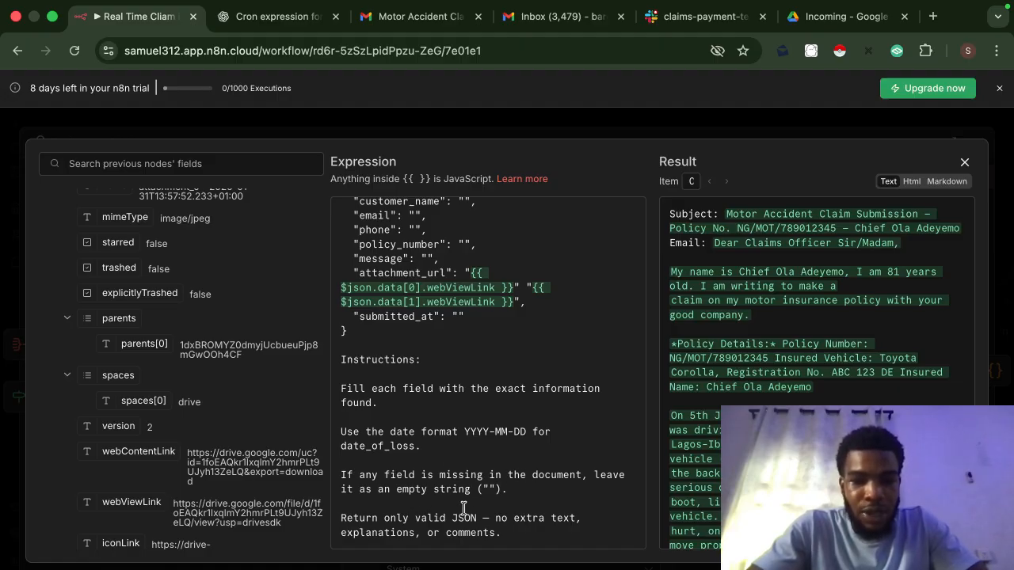
pyautogui.click(574, 126)
# Step: Scroll to the 'expert Insurance Claims extractor' system message and output fields
pyautogui.scroll(-1, 502, 456)
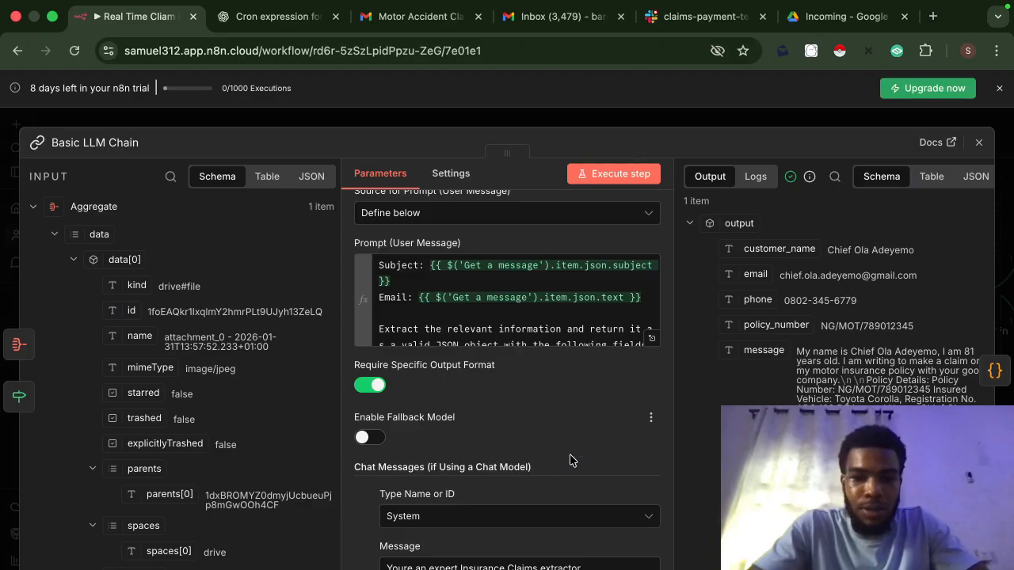
pyautogui.scroll(-3, 544, 476)
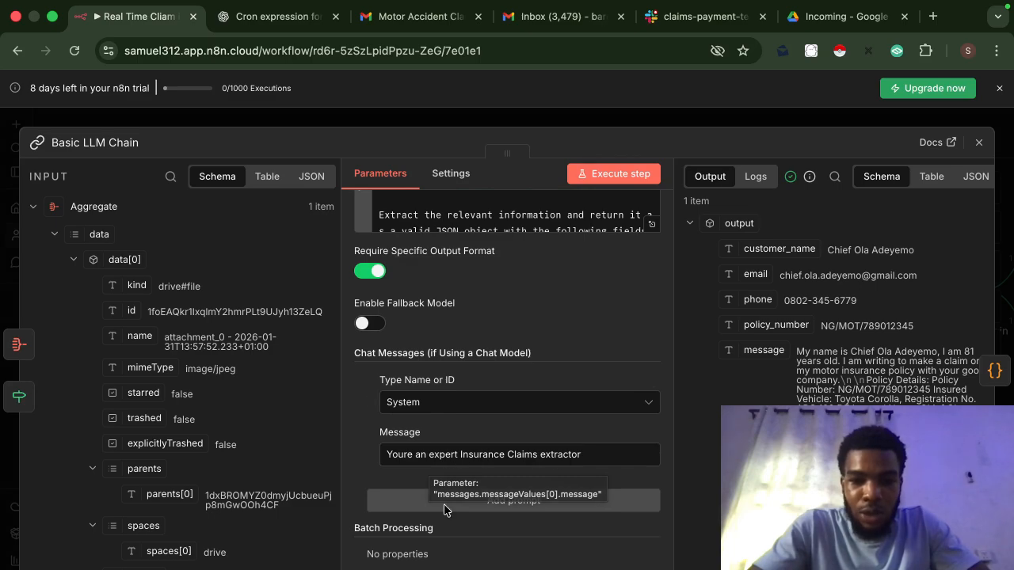
pyautogui.scroll(-3, 460, 550)
pyautogui.scroll(-1, 460, 555)
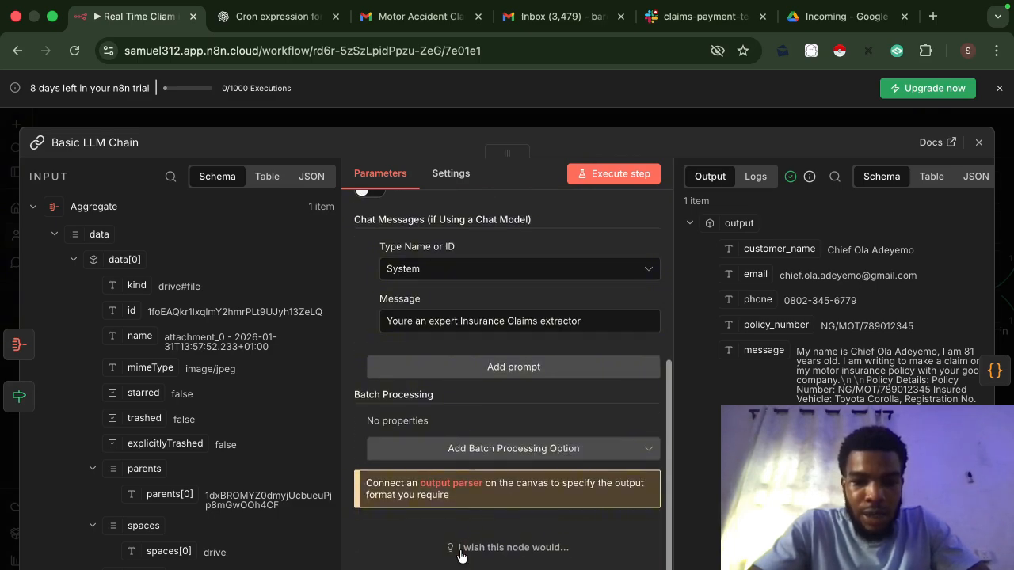
# Step: Close Basic LLM Chain and briefly check the OpenAI Chat Model1 settings
pyautogui.click(553, 123)
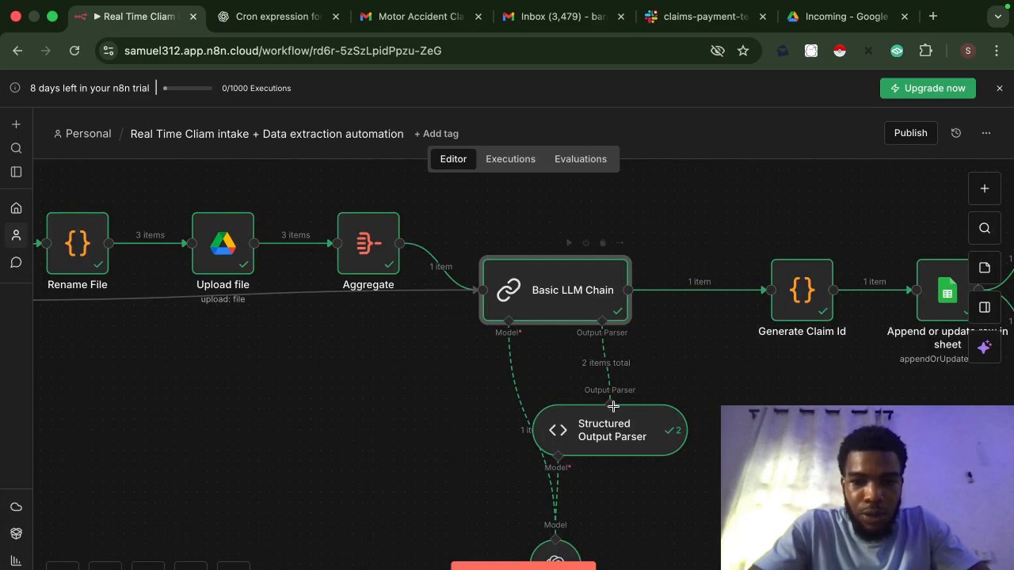
pyautogui.scroll(-3, 573, 537)
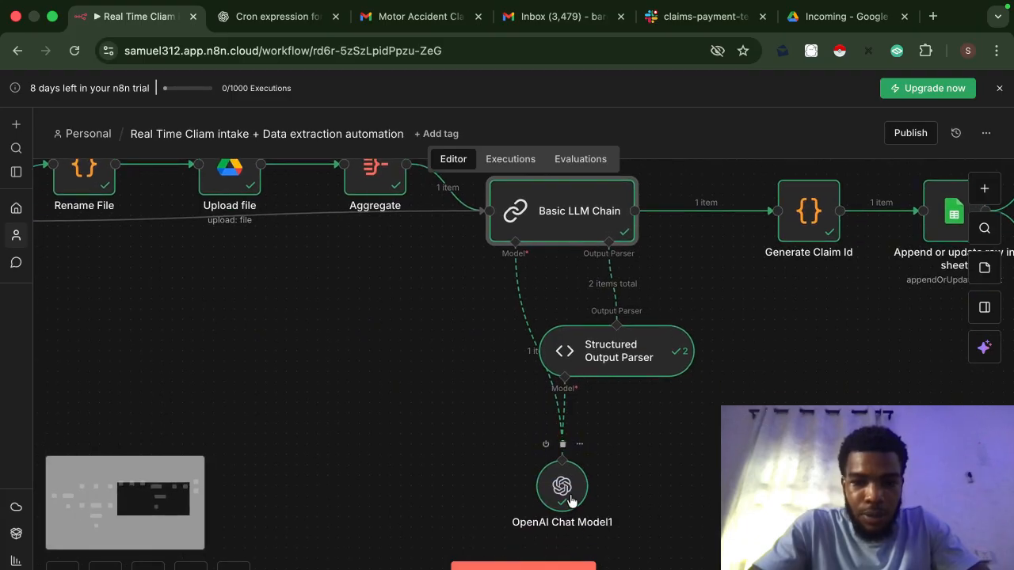
pyautogui.doubleClick(572, 499)
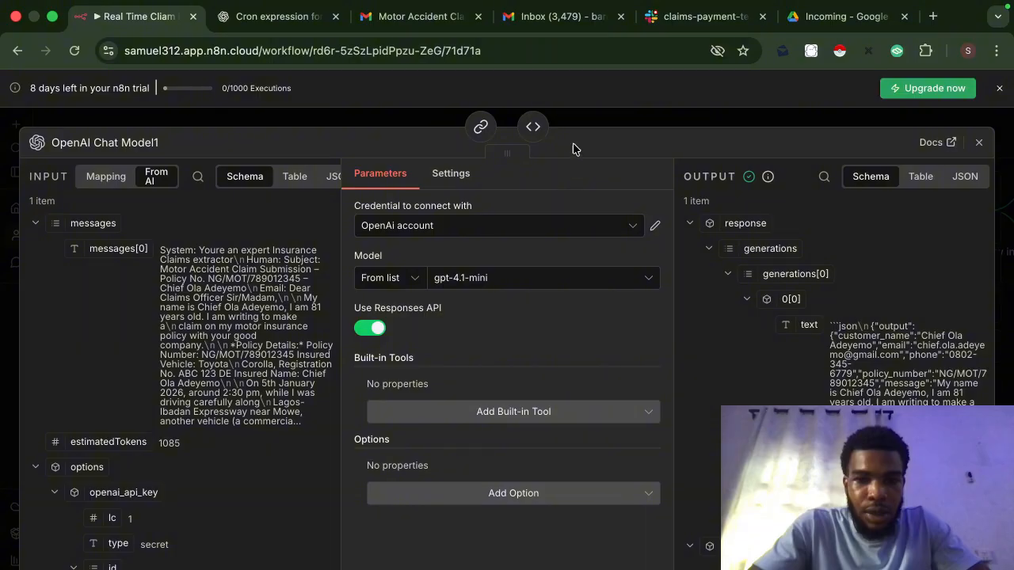
pyautogui.click(614, 118)
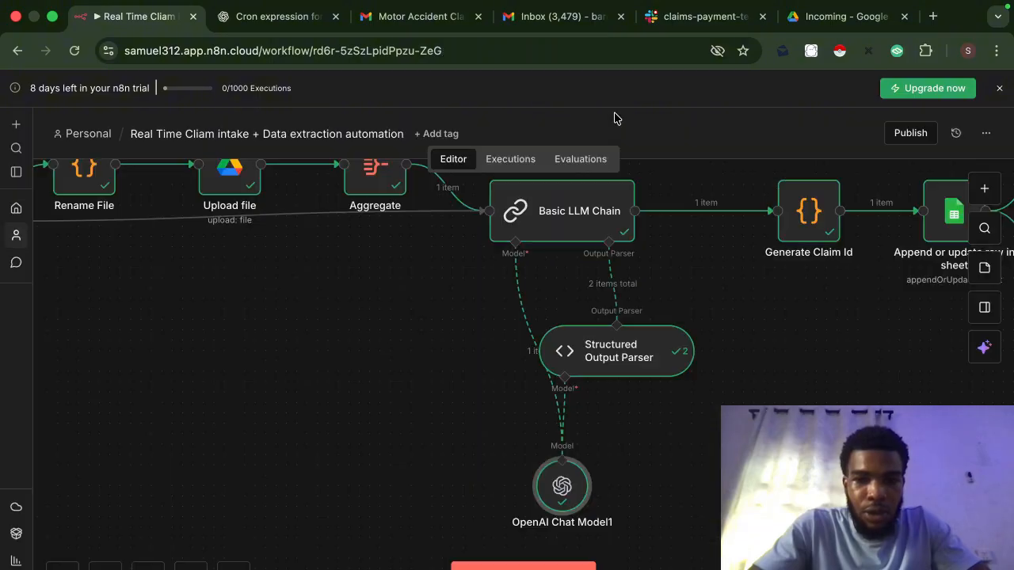
# Step: Review the Structured Output Parser's seven-field JSON example with Auto-Fix on
pyautogui.doubleClick(624, 357)
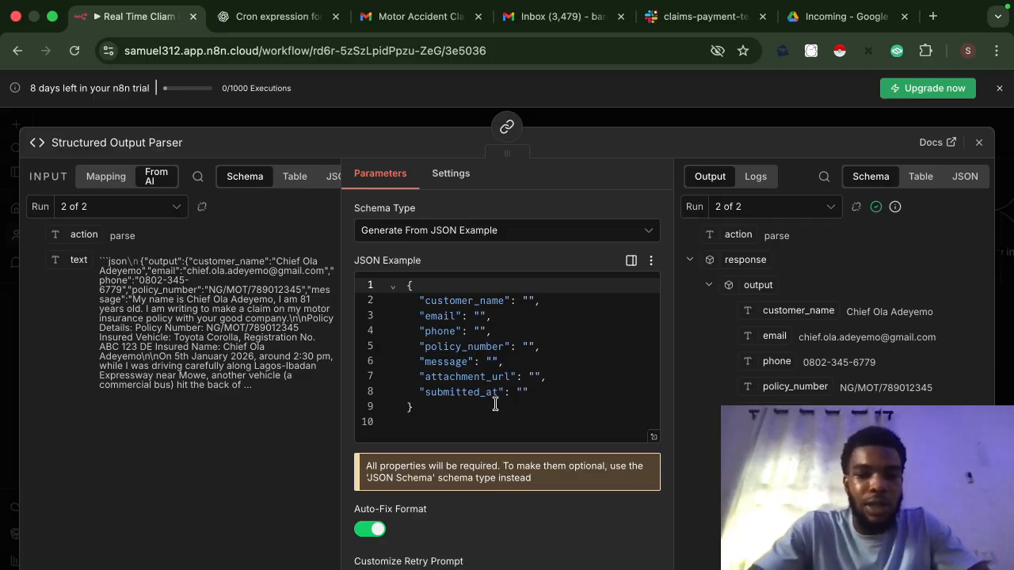
pyautogui.moveTo(458, 412); pyautogui.dragTo(397, 271)
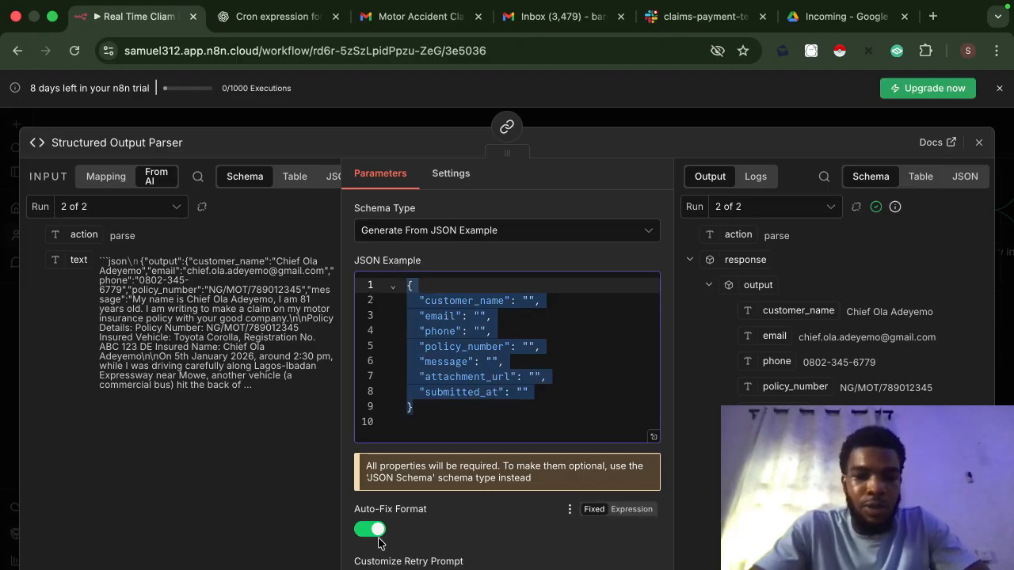
pyautogui.click(645, 124)
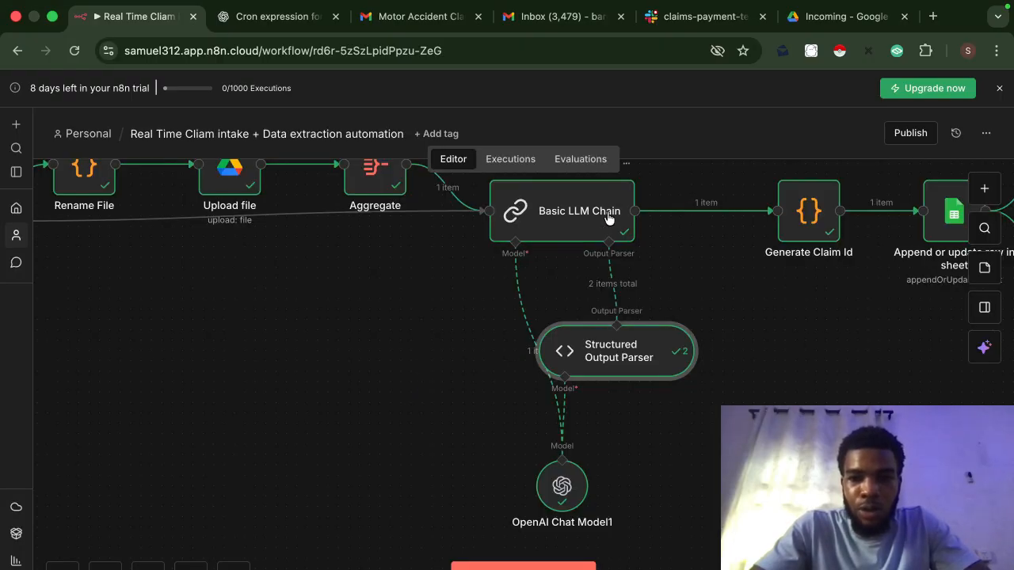
# Step: Reopen Basic LLM Chain, scroll its parameters, and close it again
pyautogui.doubleClick(605, 208)
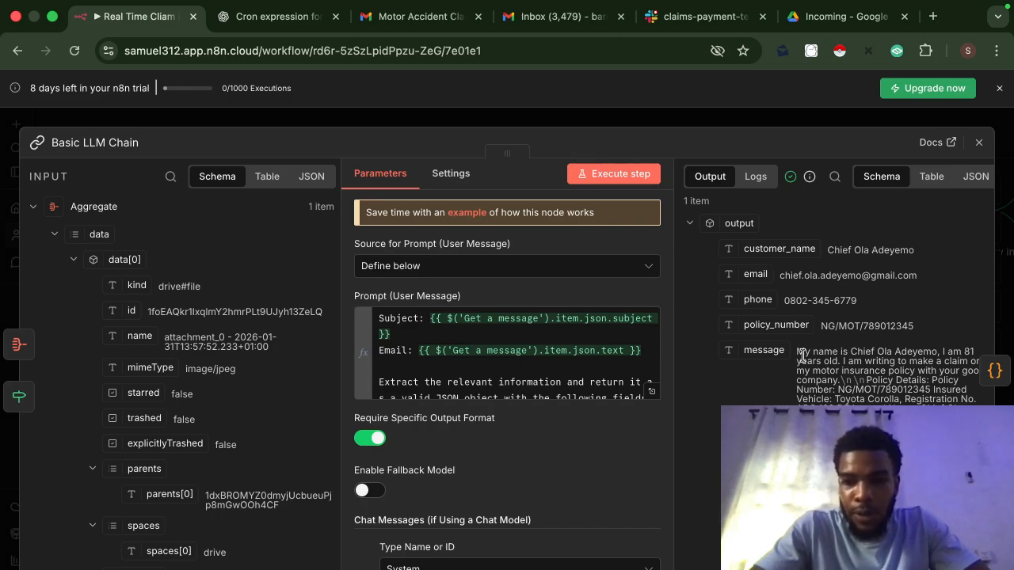
pyautogui.scroll(-1, 803, 363)
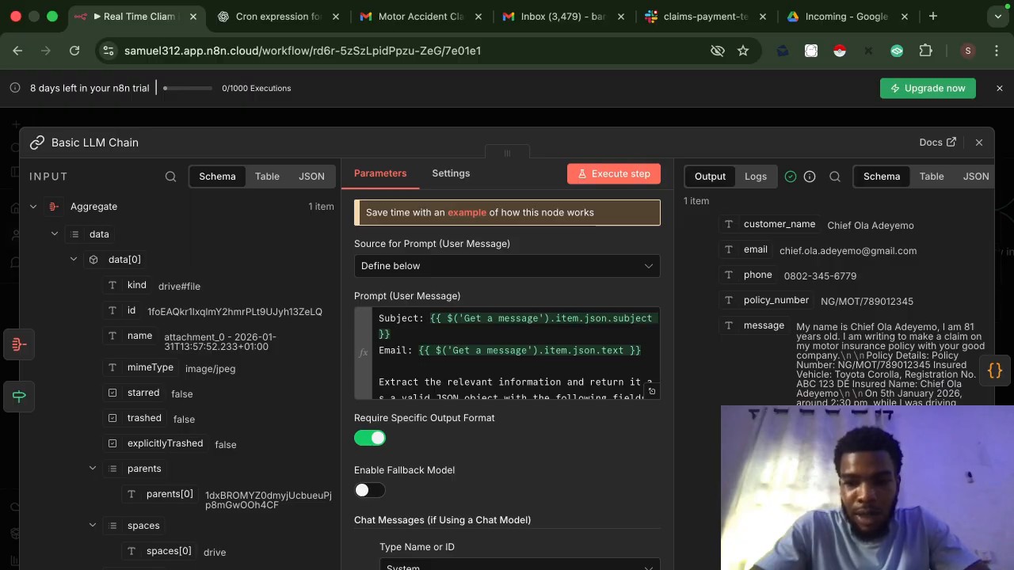
pyautogui.click(649, 123)
pyautogui.hscroll(5, 751, 288)
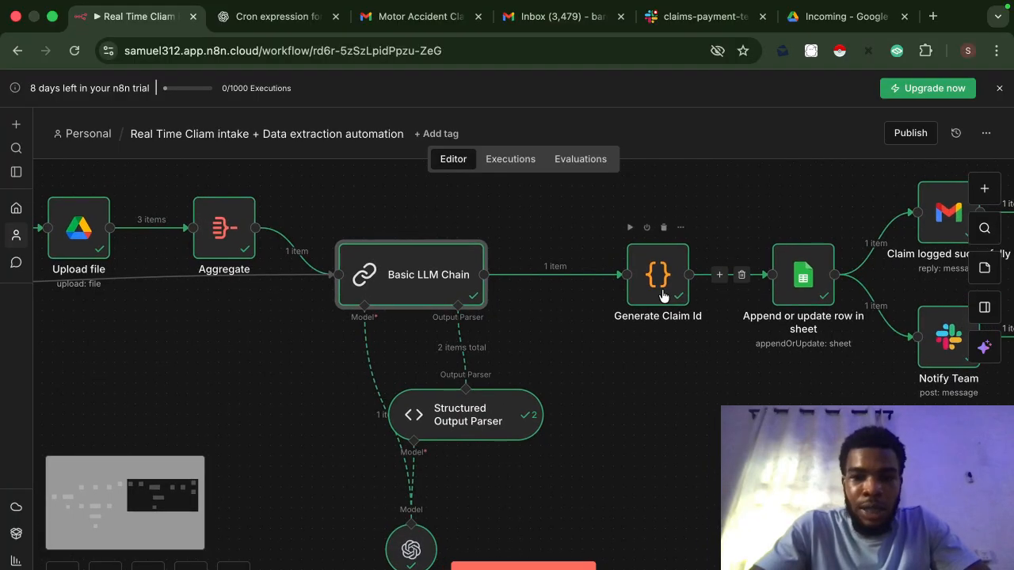
# Step: Open the Generate Claim Id code node to view its JavaScript, then consult ChatGPT
pyautogui.doubleClick(658, 286)
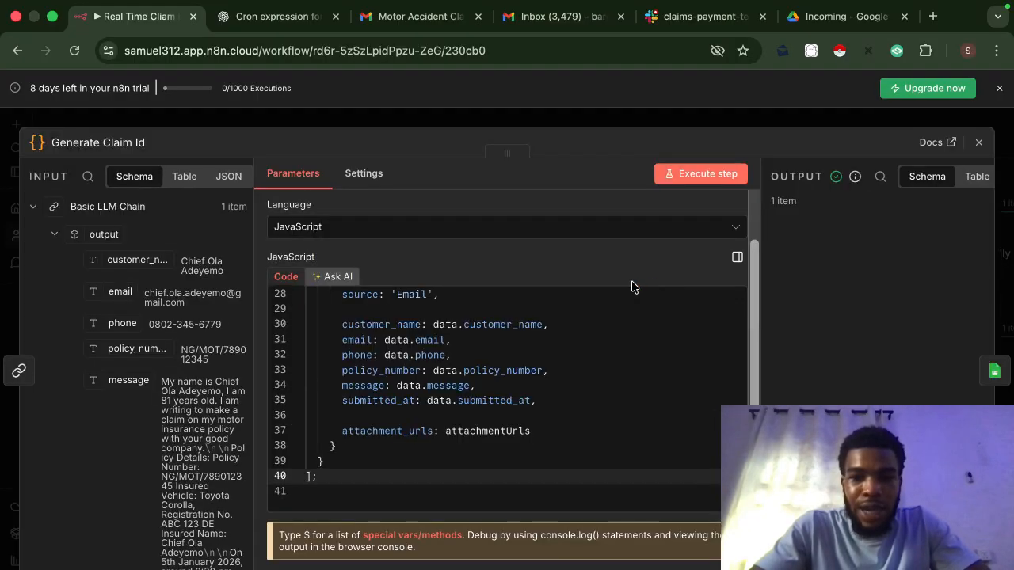
pyautogui.scroll(1, 452, 415)
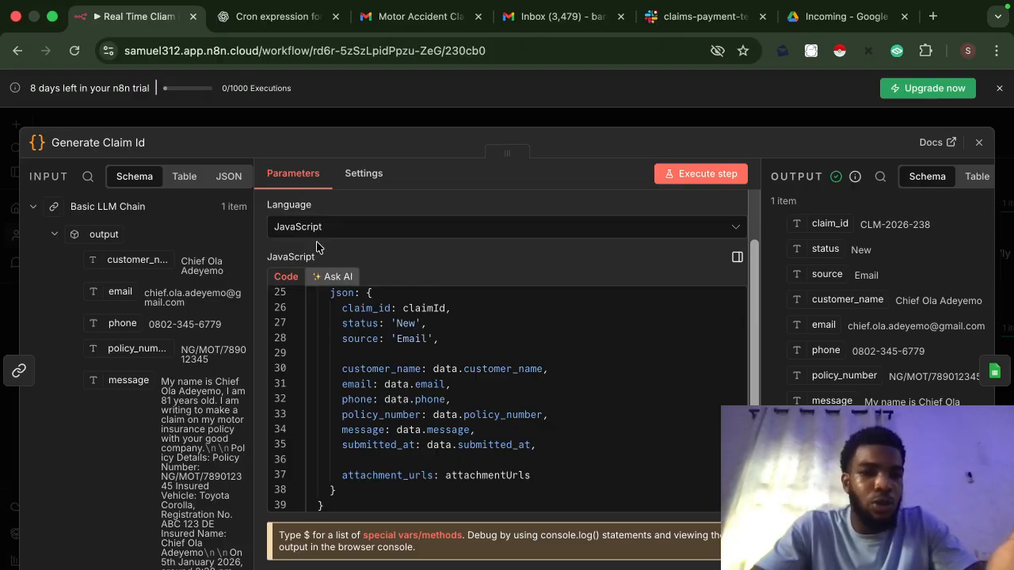
pyautogui.click(273, 16)
# Step: Skim ChatGPT's claim ID discussion, then view the Generate Claim Id input as raw JSON
pyautogui.scroll(-20, 539, 358)
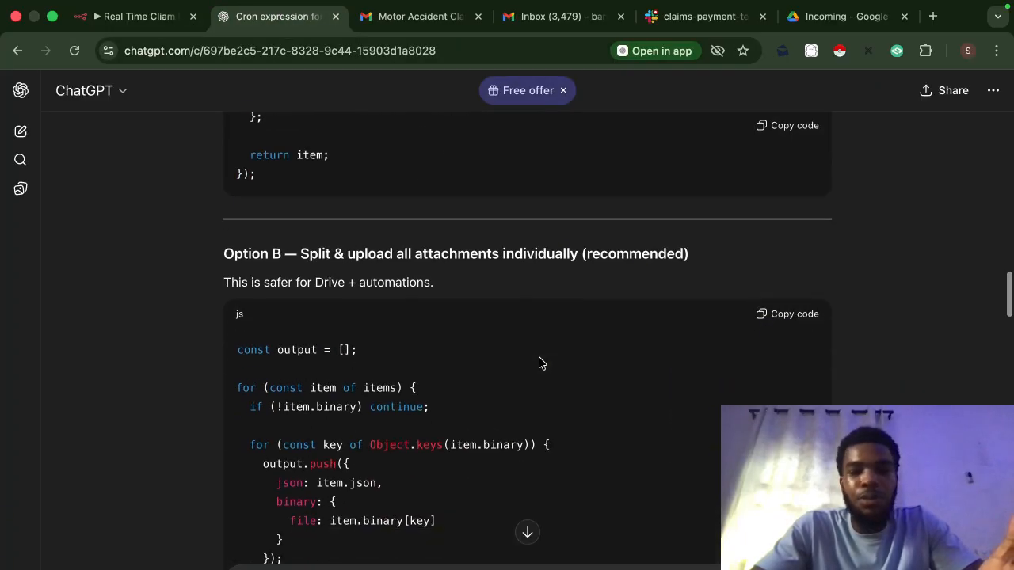
pyautogui.scroll(-2, 436, 352)
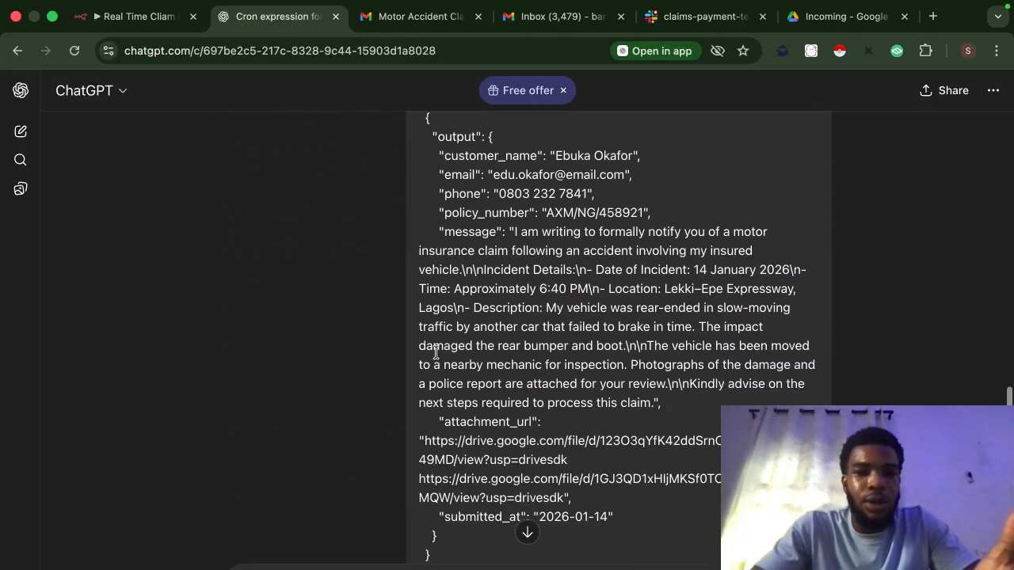
pyautogui.scroll(3, 436, 348)
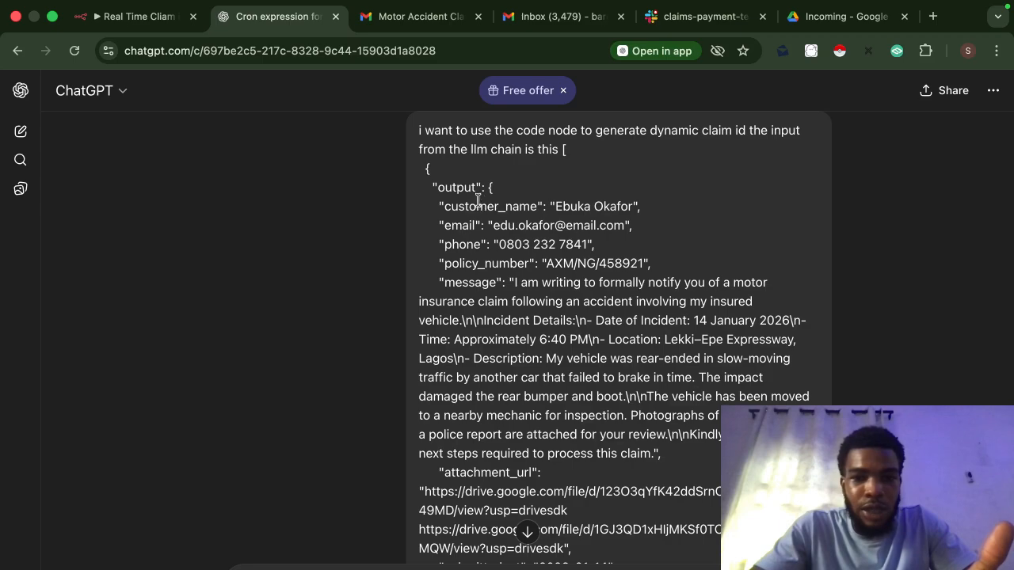
pyautogui.click(171, 23)
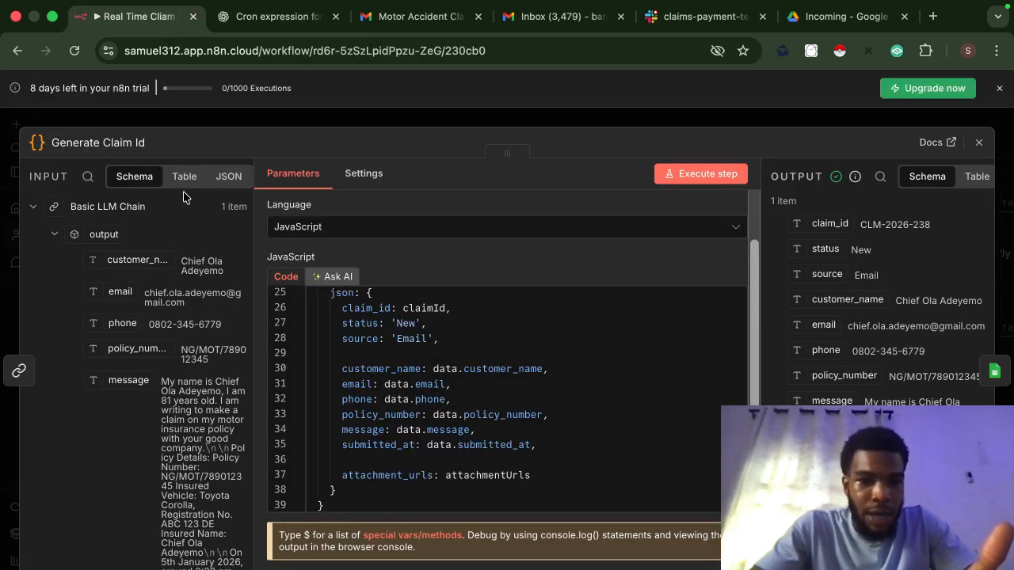
pyautogui.click(228, 178)
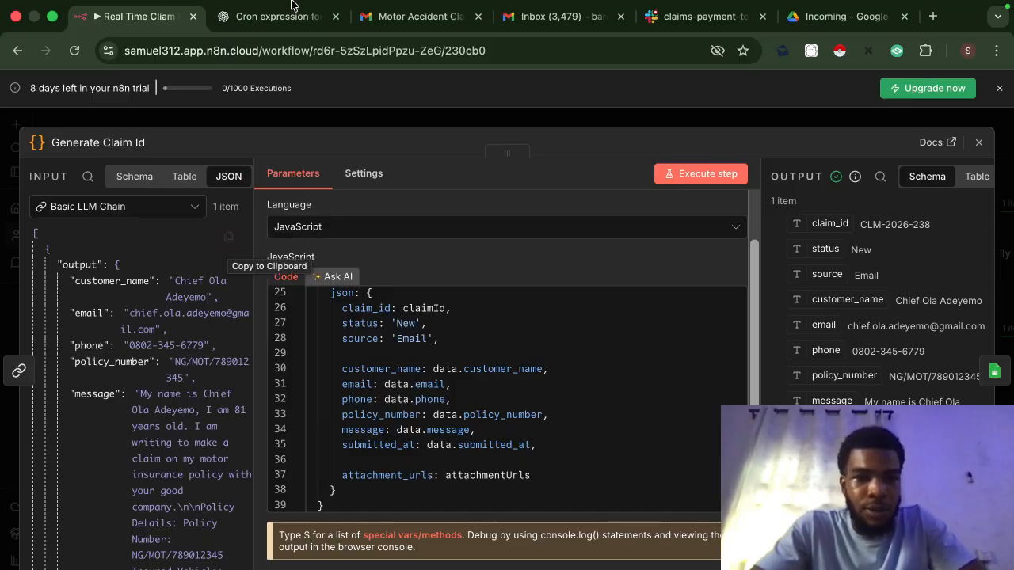
# Step: Copy ChatGPT's suggested n8n Code Node JavaScript and return to the workflow
pyautogui.click(259, 39)
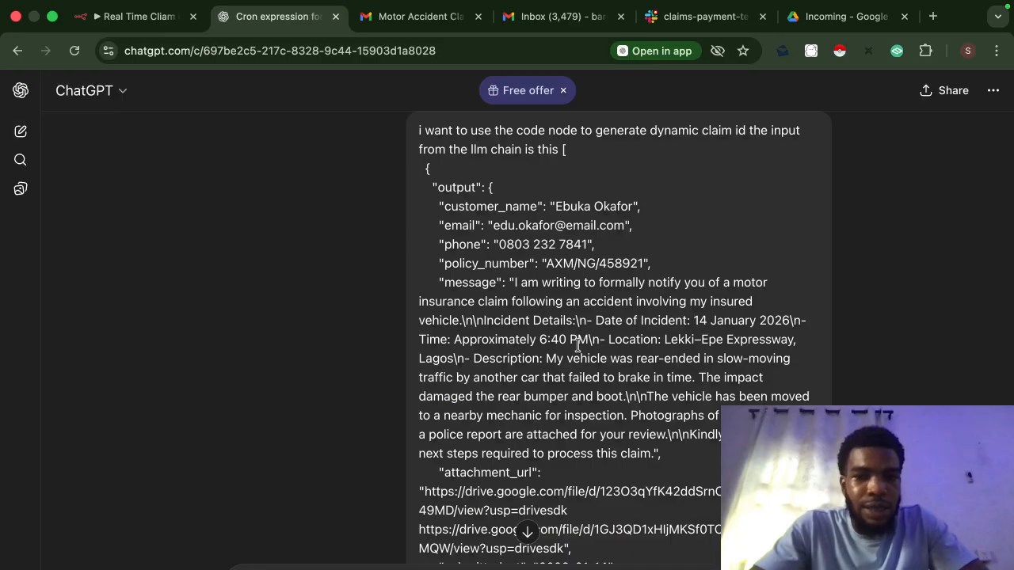
pyautogui.scroll(-1, 577, 346)
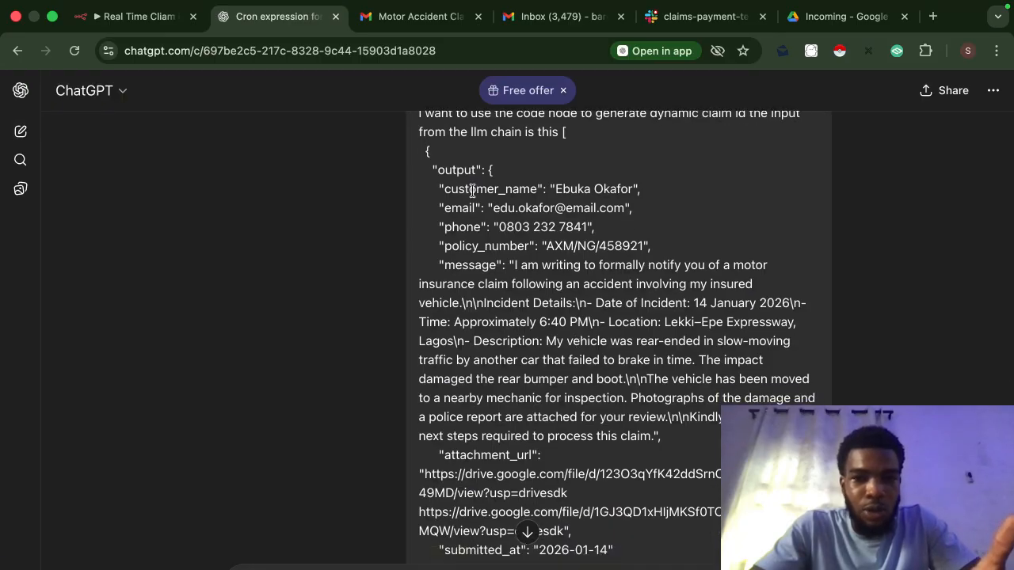
pyautogui.scroll(-5, 600, 453)
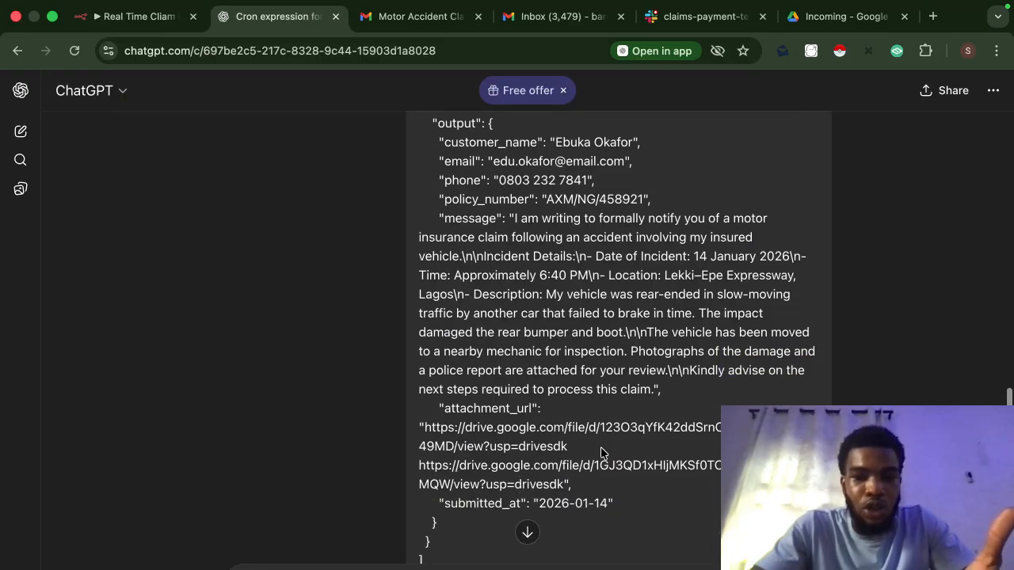
pyautogui.scroll(-10, 601, 448)
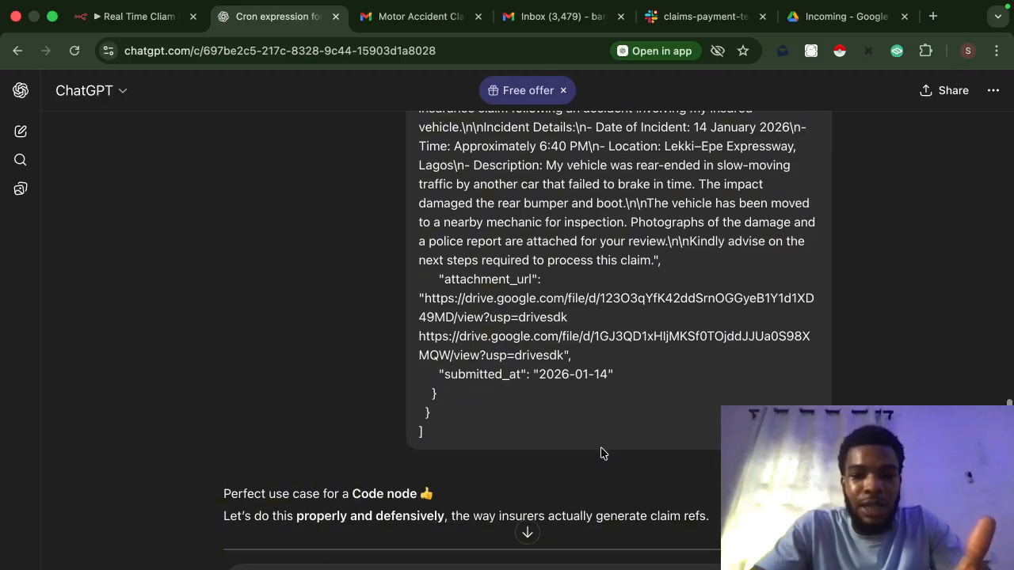
pyautogui.scroll(-8, 600, 453)
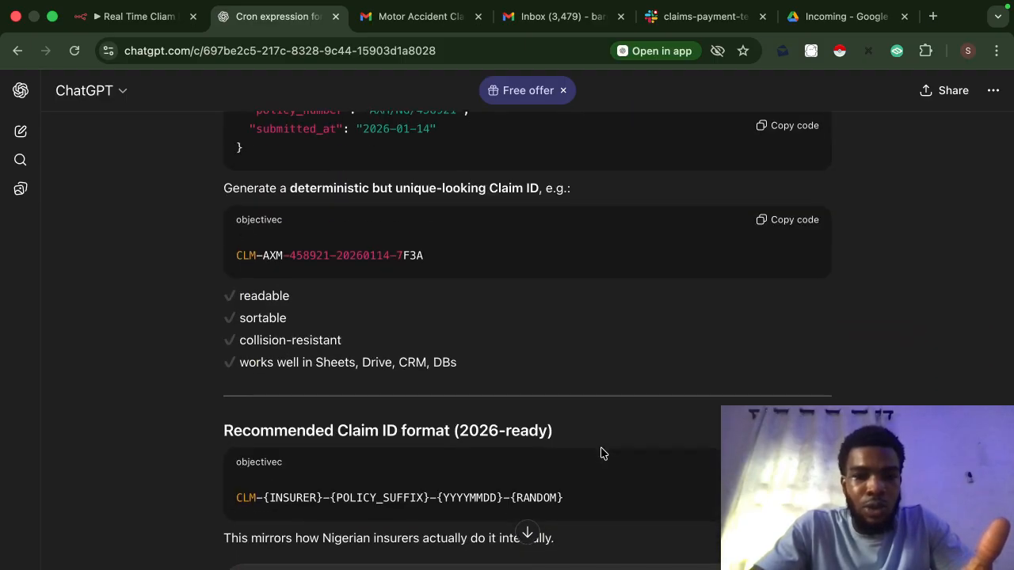
pyautogui.scroll(-11, 530, 429)
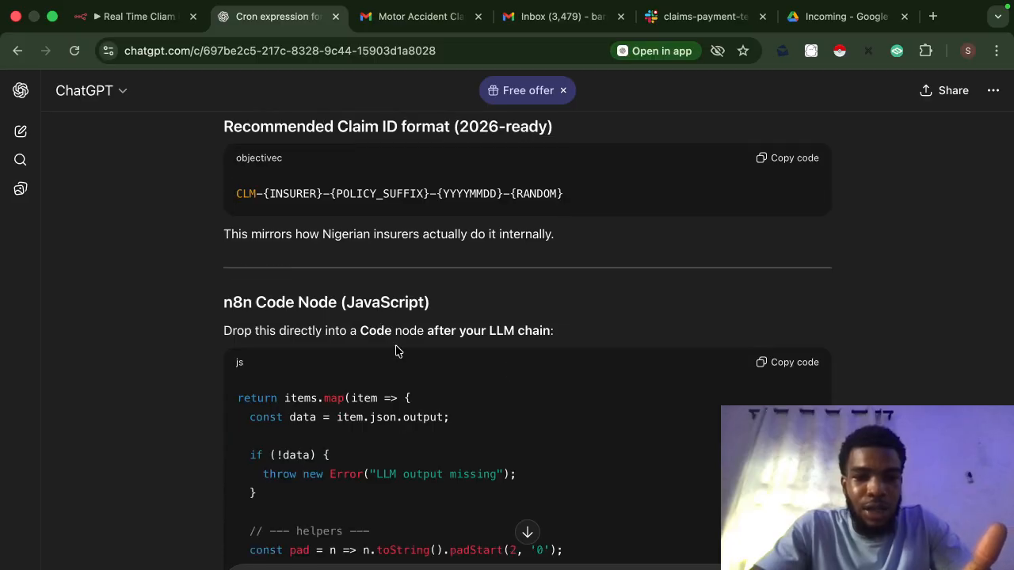
pyautogui.scroll(-2, 396, 351)
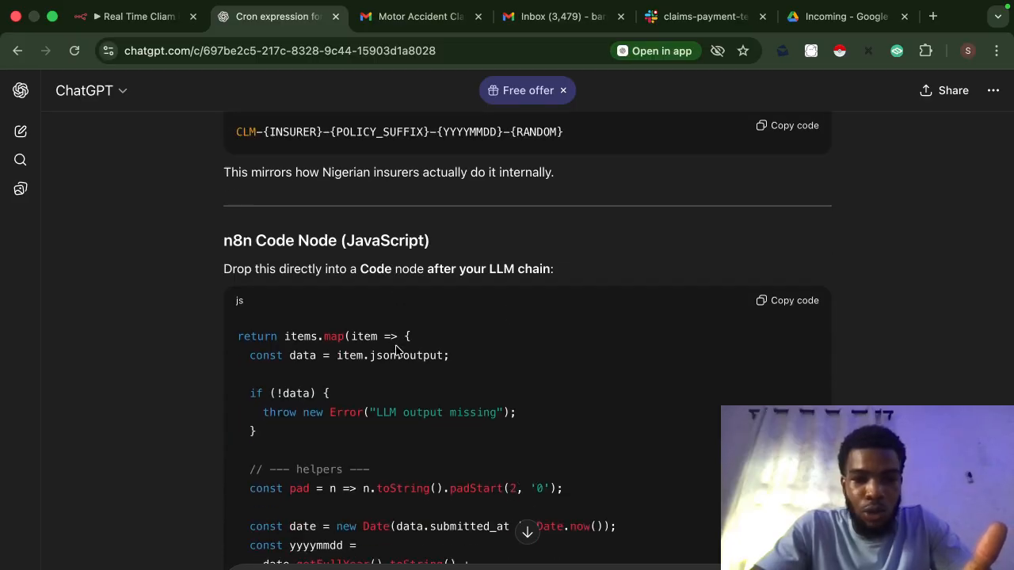
pyautogui.click(763, 302)
pyautogui.click(141, 16)
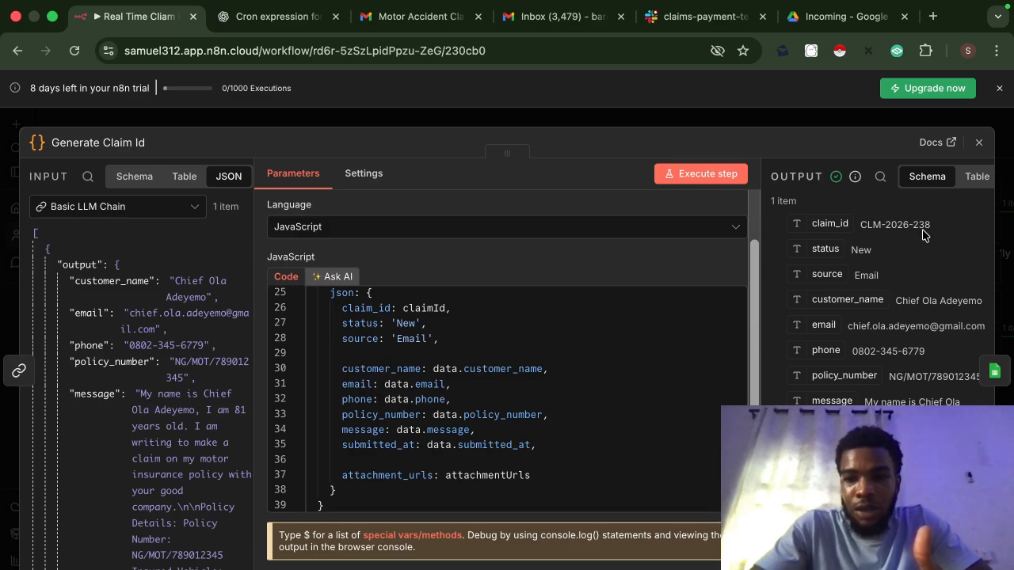
# Step: Close the Generate Claim Id node and open the Append or update row in sheet node
pyautogui.click(819, 124)
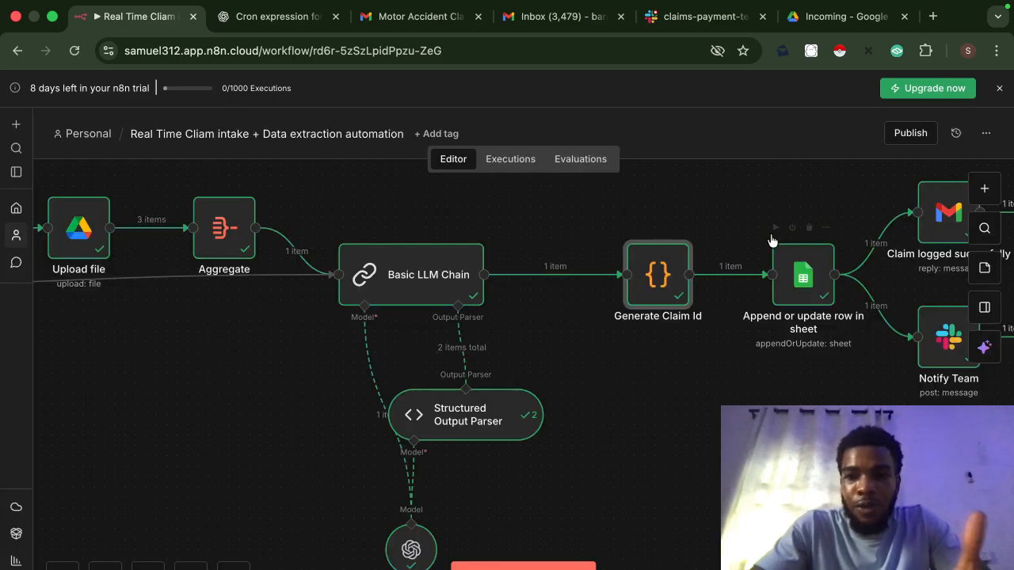
pyautogui.hscroll(1, 712, 387)
pyautogui.hscroll(3, 712, 387)
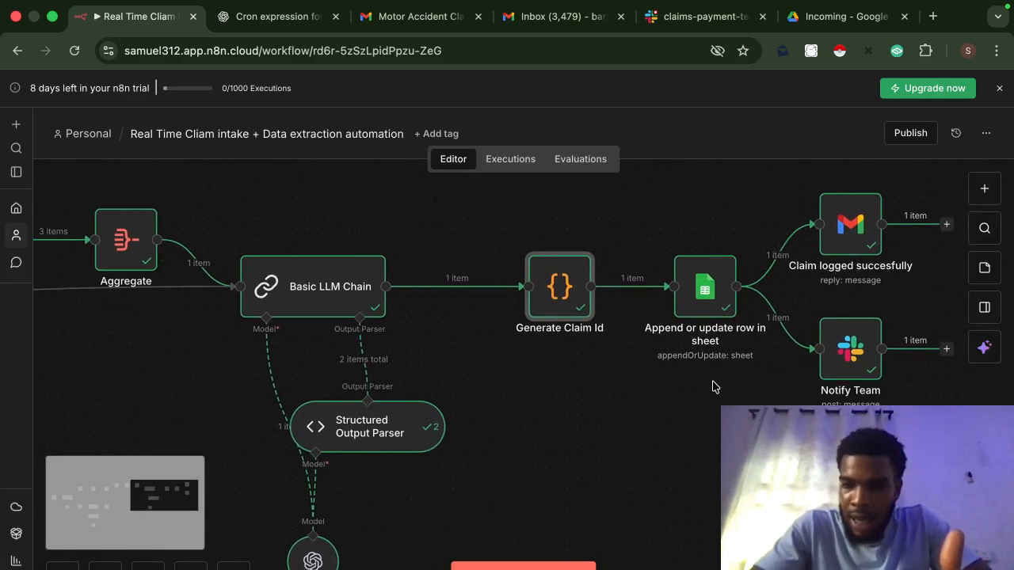
pyautogui.click(711, 290)
pyautogui.doubleClick(710, 290)
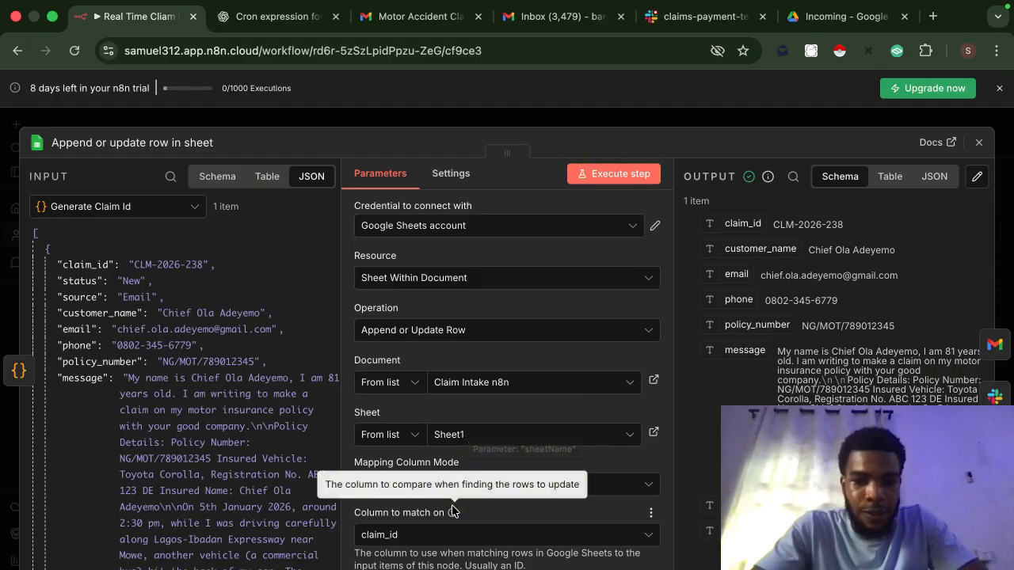
pyautogui.scroll(-2, 454, 507)
pyautogui.scroll(-2, 453, 511)
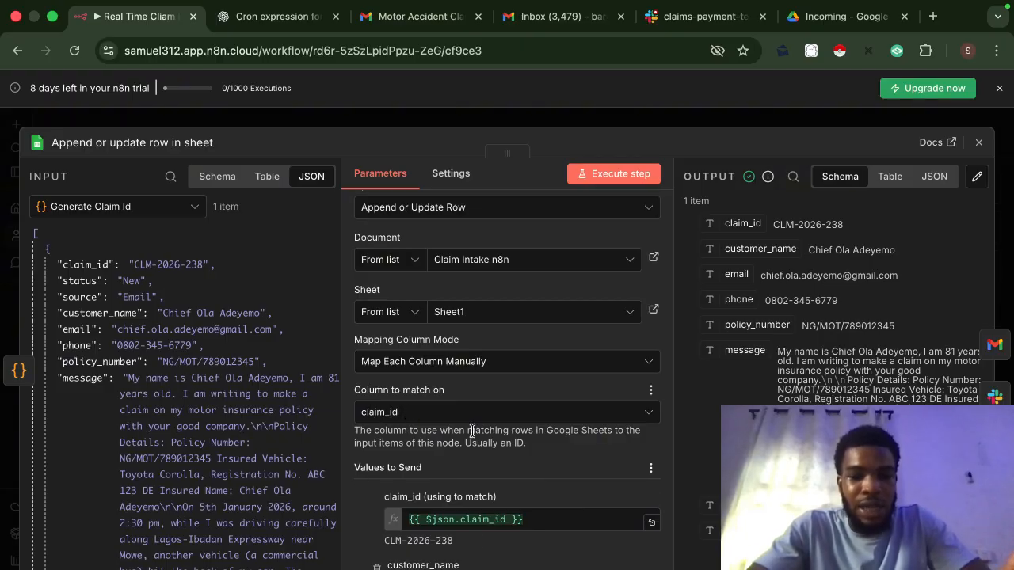
pyautogui.scroll(-5, 479, 466)
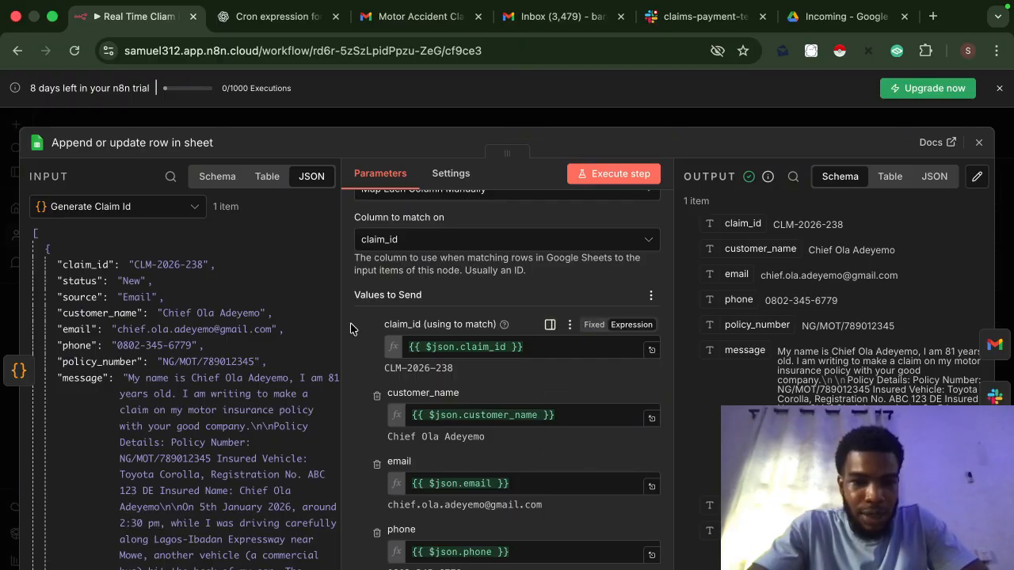
# Step: Show the input as Schema, try mapping claim_id, and review the Values to Send through submitted_at
pyautogui.click(219, 178)
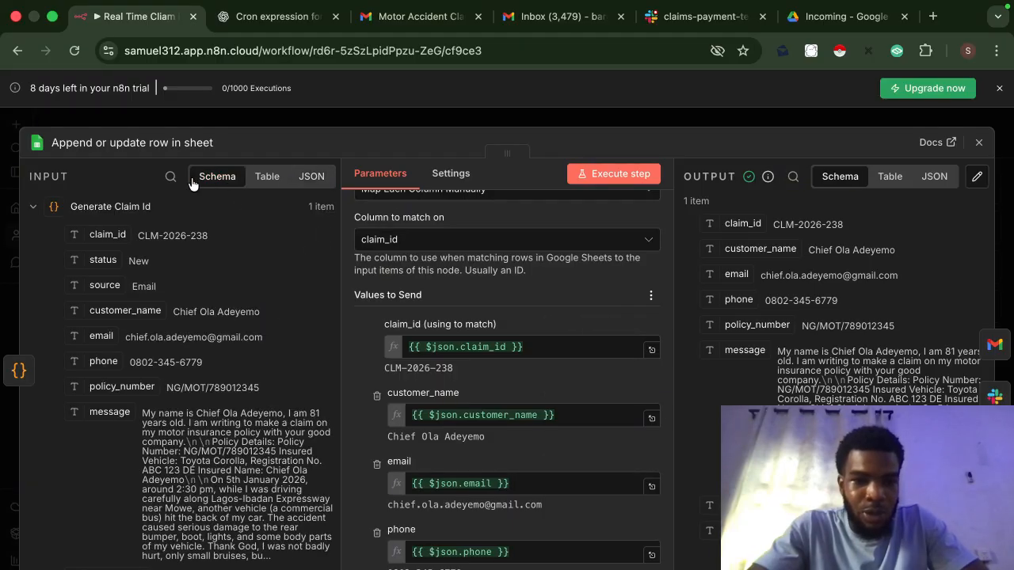
pyautogui.moveTo(99, 236); pyautogui.dragTo(353, 308)
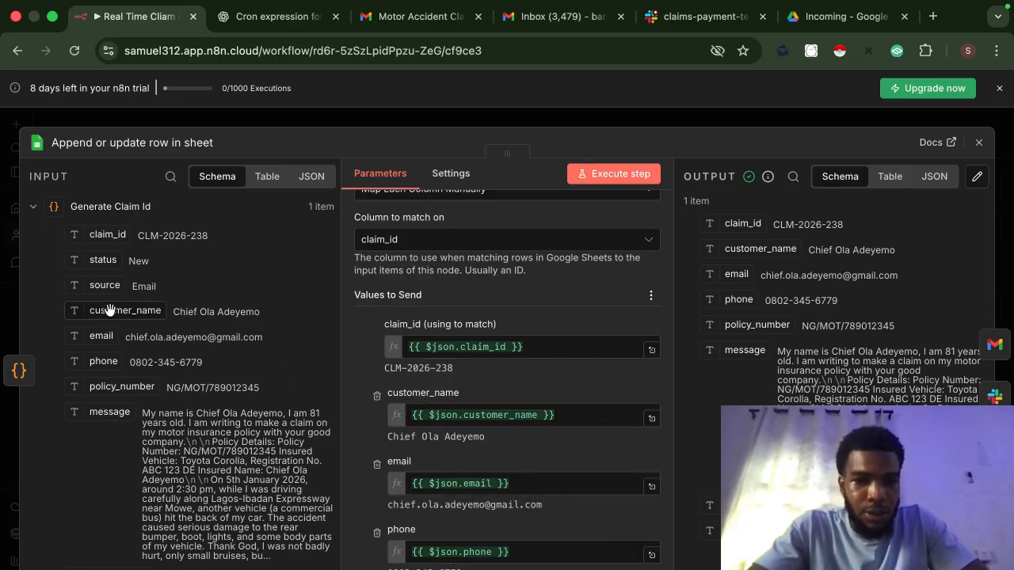
pyautogui.moveTo(109, 311); pyautogui.dragTo(242, 352)
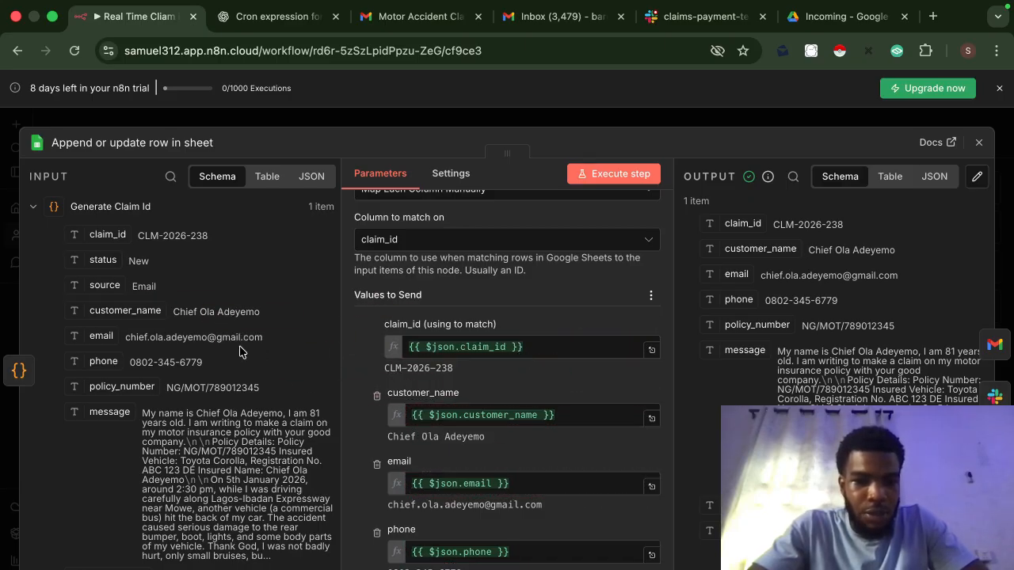
pyautogui.scroll(-4, 450, 467)
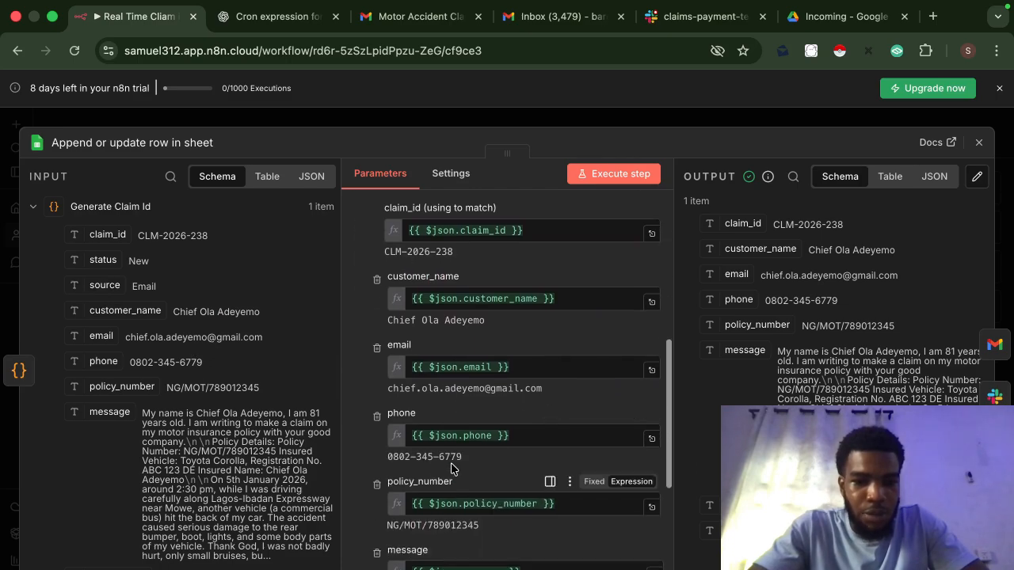
pyautogui.scroll(-5, 451, 465)
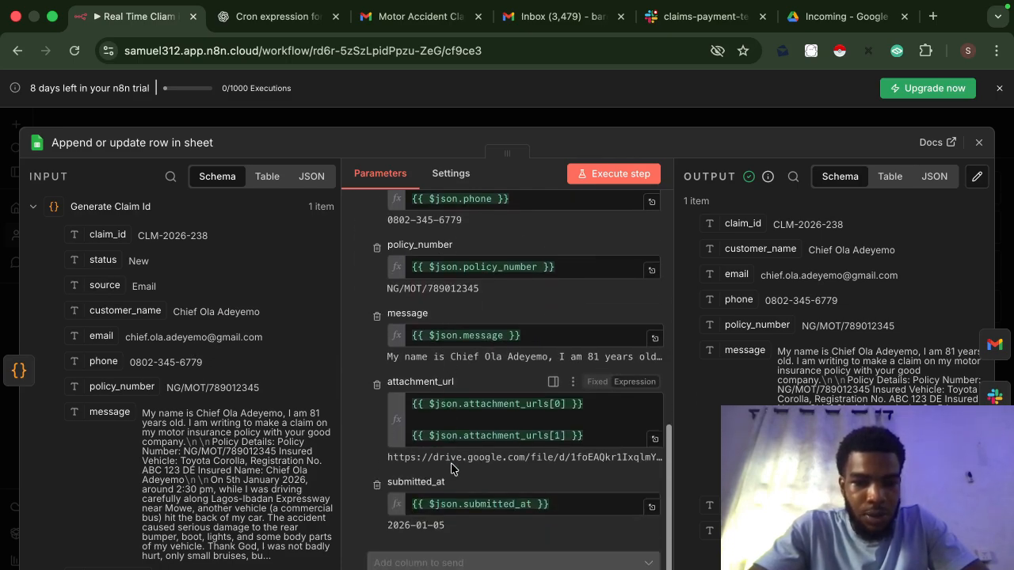
pyautogui.scroll(-2, 424, 409)
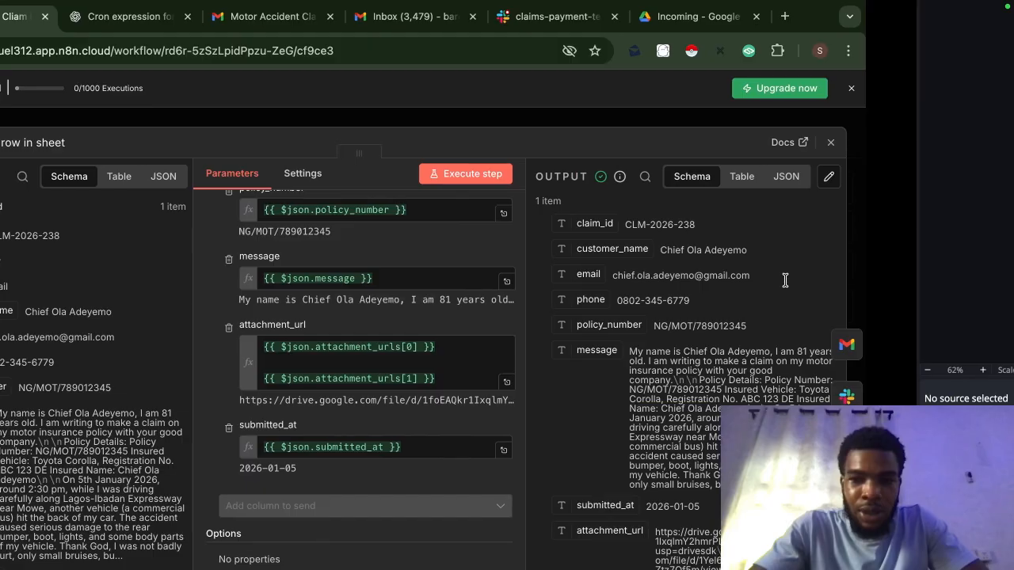
pyautogui.hotkey('ctrl', 'Up')
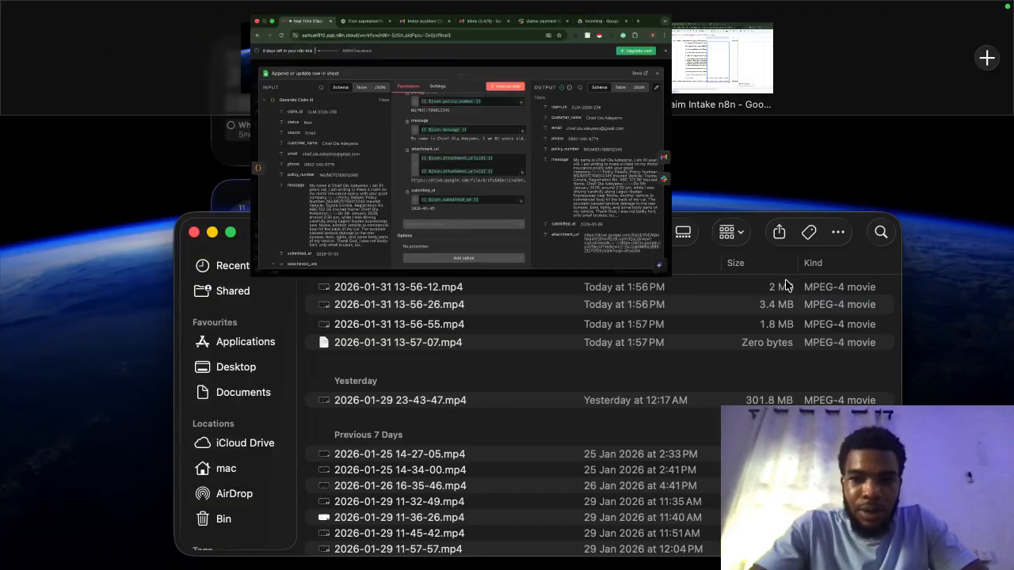
pyautogui.click(725, 46)
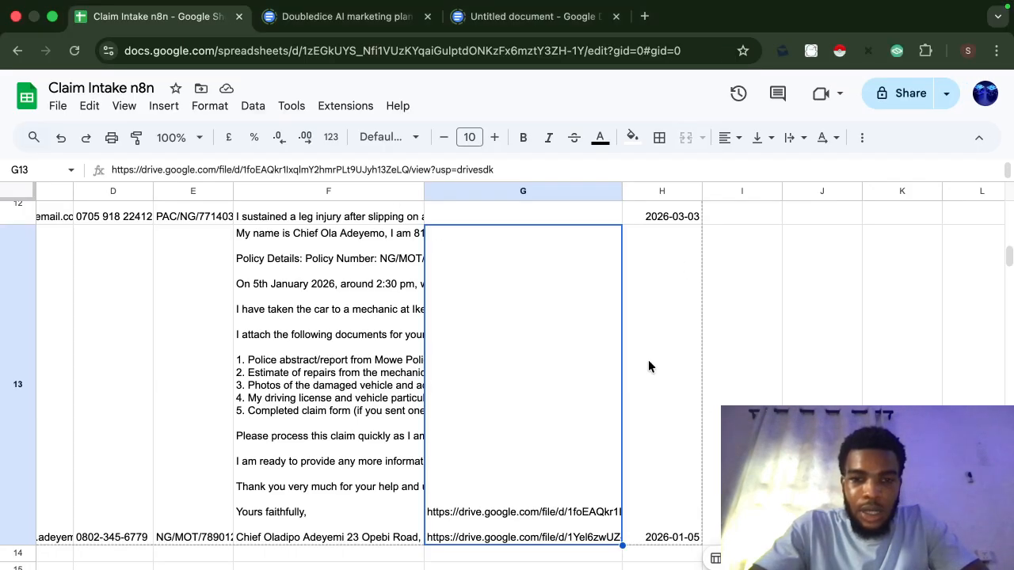
pyautogui.hscroll(-3, 380, 425)
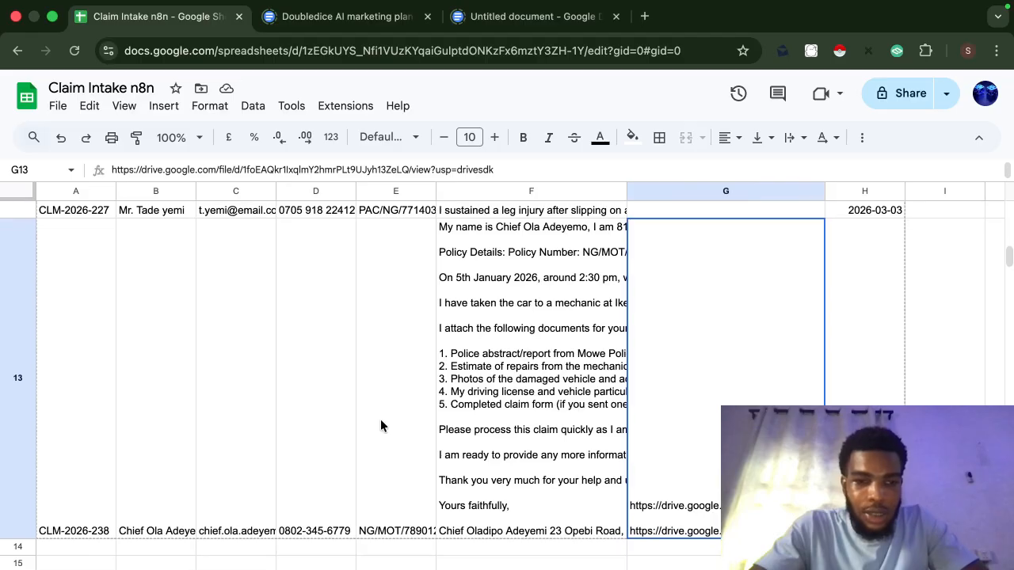
pyautogui.click(141, 472)
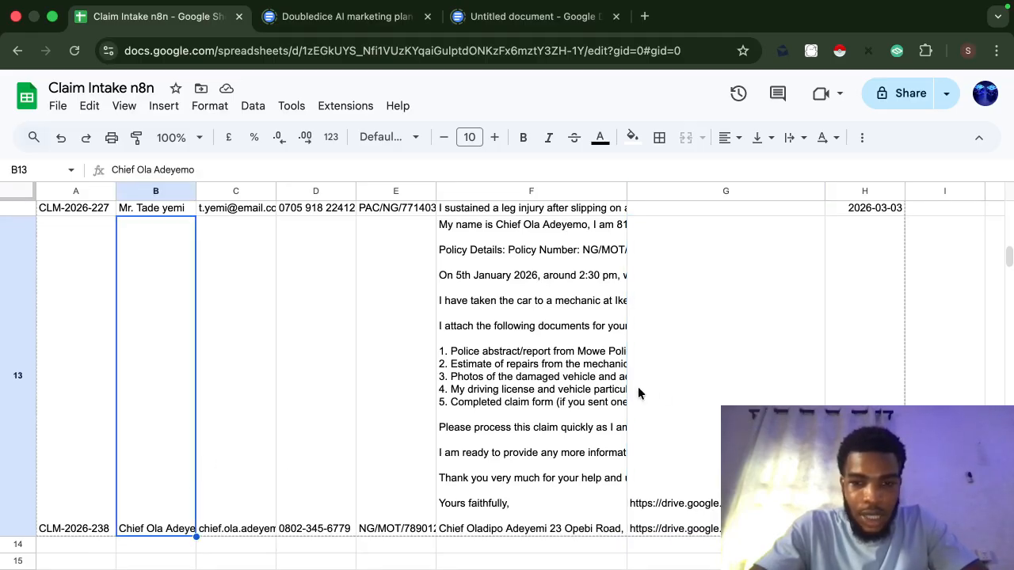
pyautogui.hotkey('ctrl', 'Up')
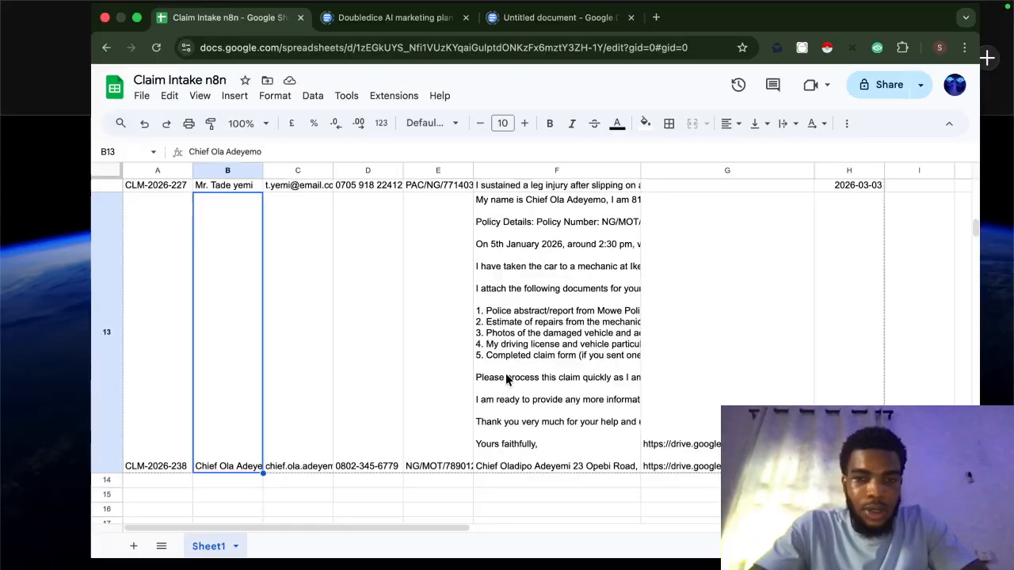
# Step: Open the Claim logged succesfully Gmail node and leave its Email Type set to Text
pyautogui.click(458, 55)
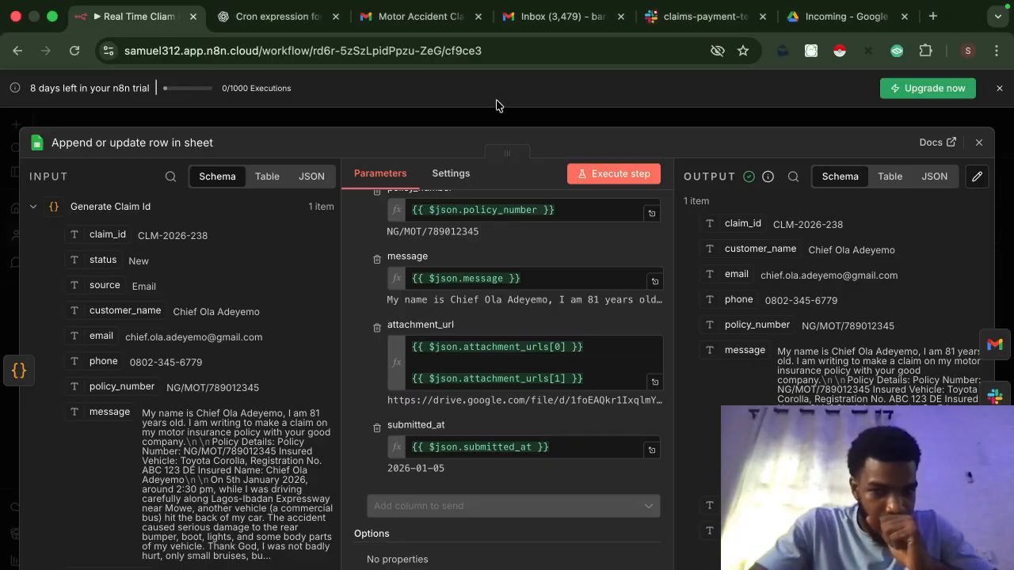
pyautogui.press('Escape')
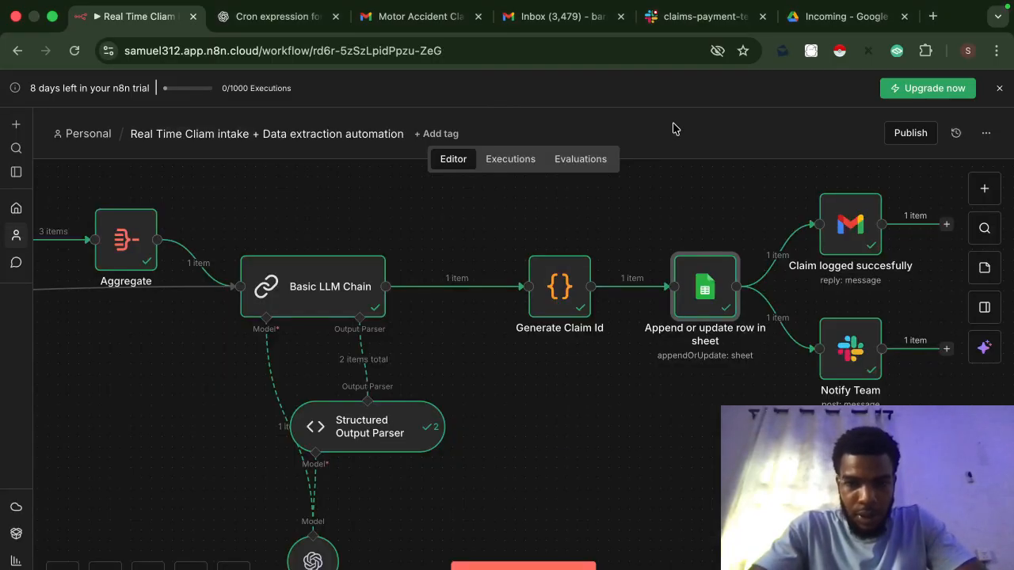
pyautogui.hscroll(2, 792, 261)
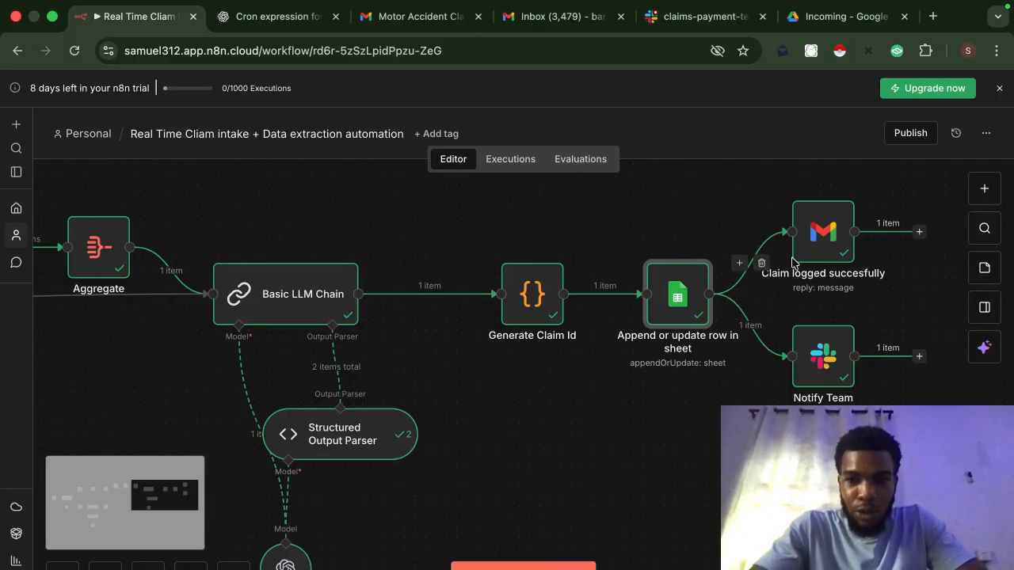
pyautogui.doubleClick(829, 242)
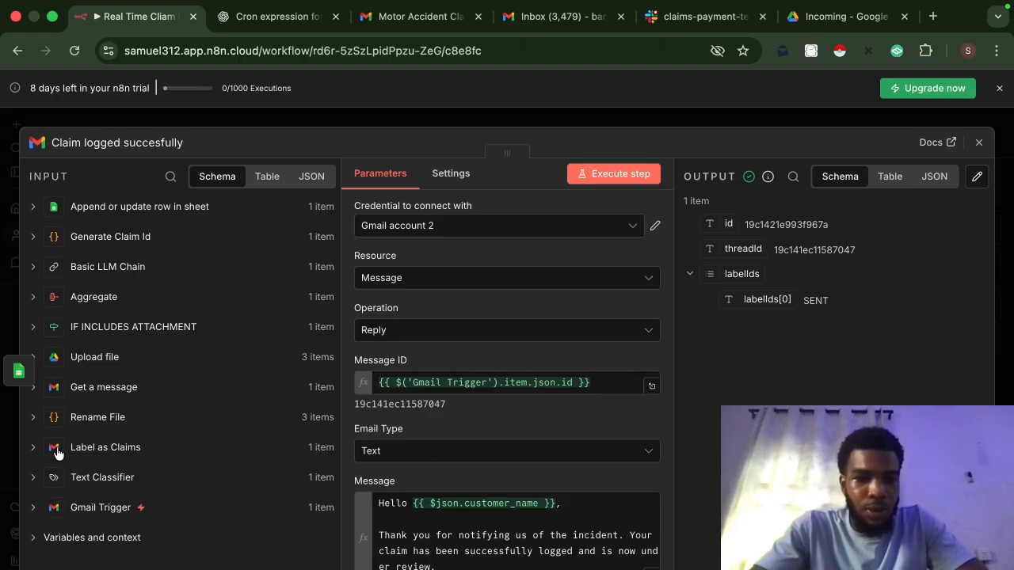
pyautogui.click(33, 388)
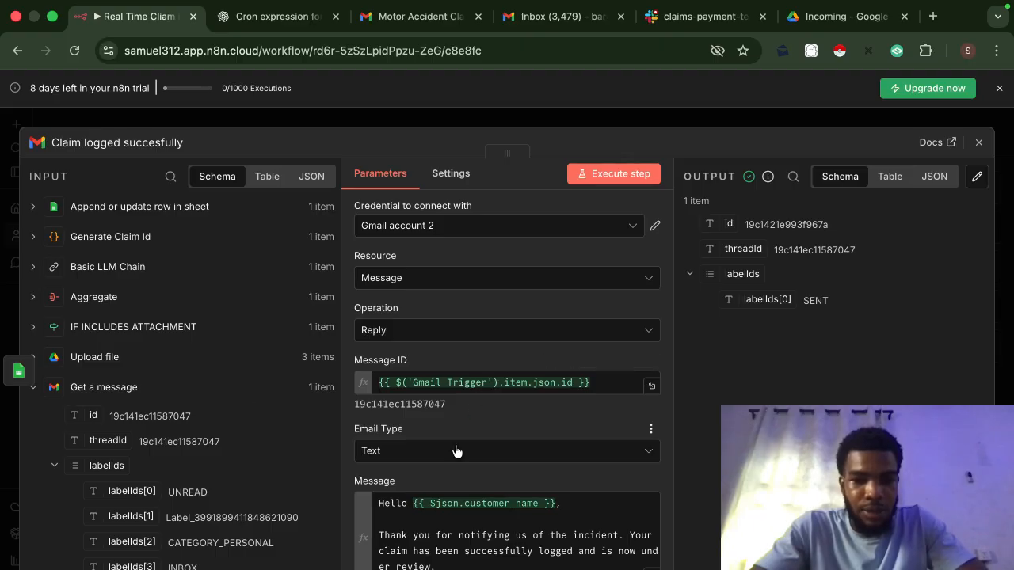
pyautogui.scroll(-1, 452, 448)
pyautogui.click(388, 409)
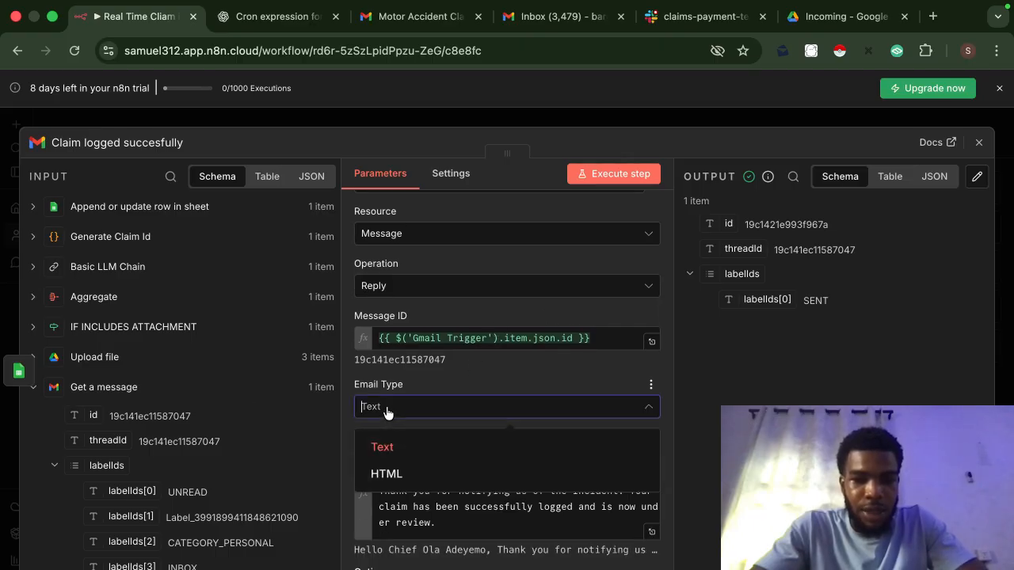
pyautogui.click(404, 450)
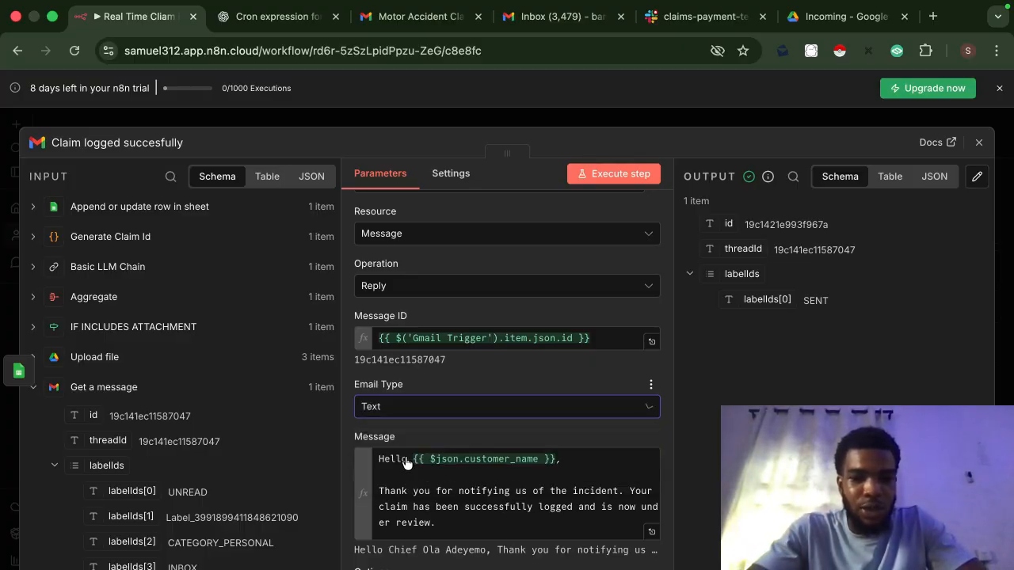
# Step: Preview the reply Message in the expression editor, dragging in the customer_name field
pyautogui.click(651, 532)
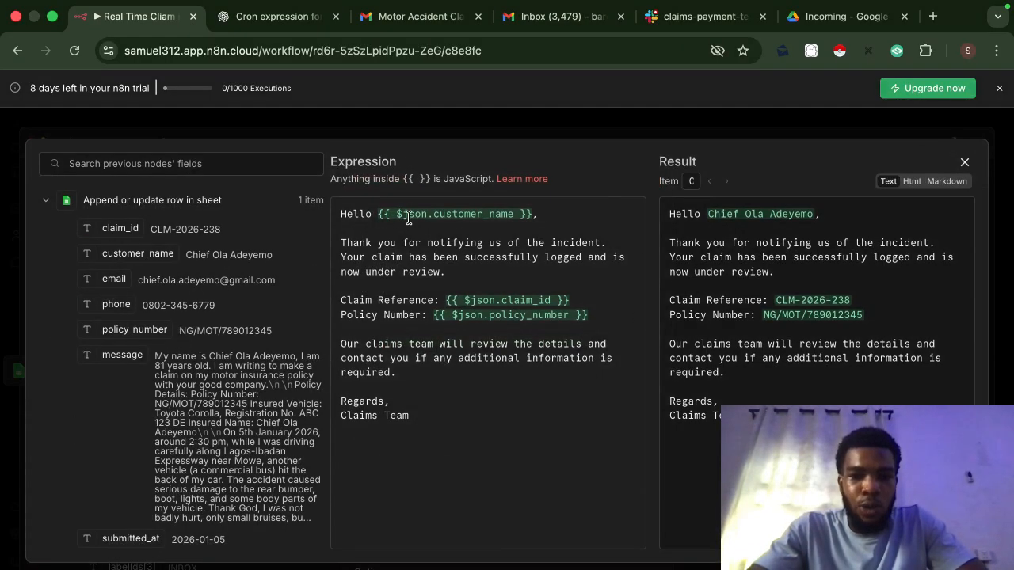
pyautogui.moveTo(158, 255); pyautogui.dragTo(265, 272)
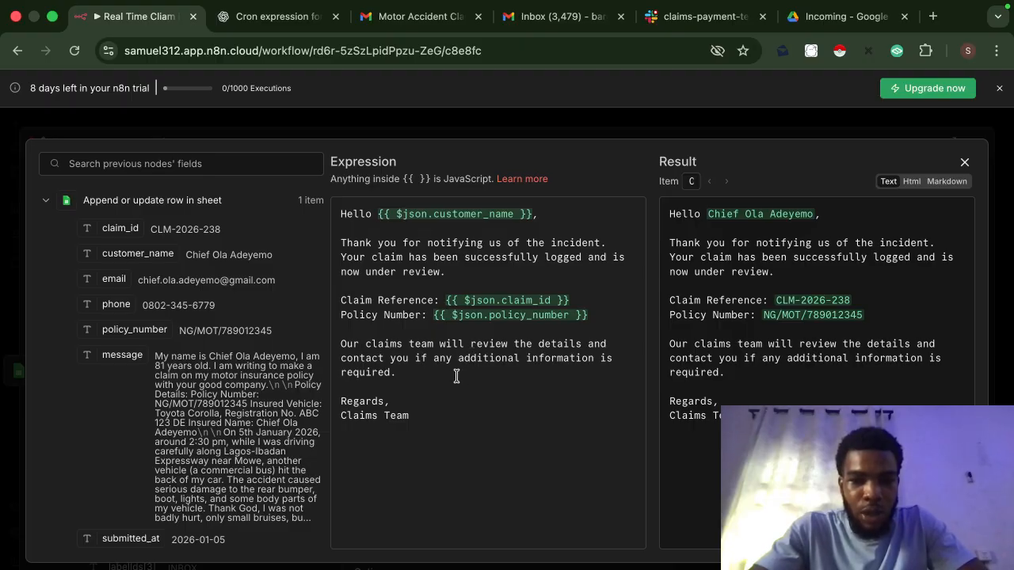
pyautogui.click(618, 140)
# Step: Remove and re-add the Append n8n Attribution option, then switch it off
pyautogui.scroll(-3, 570, 482)
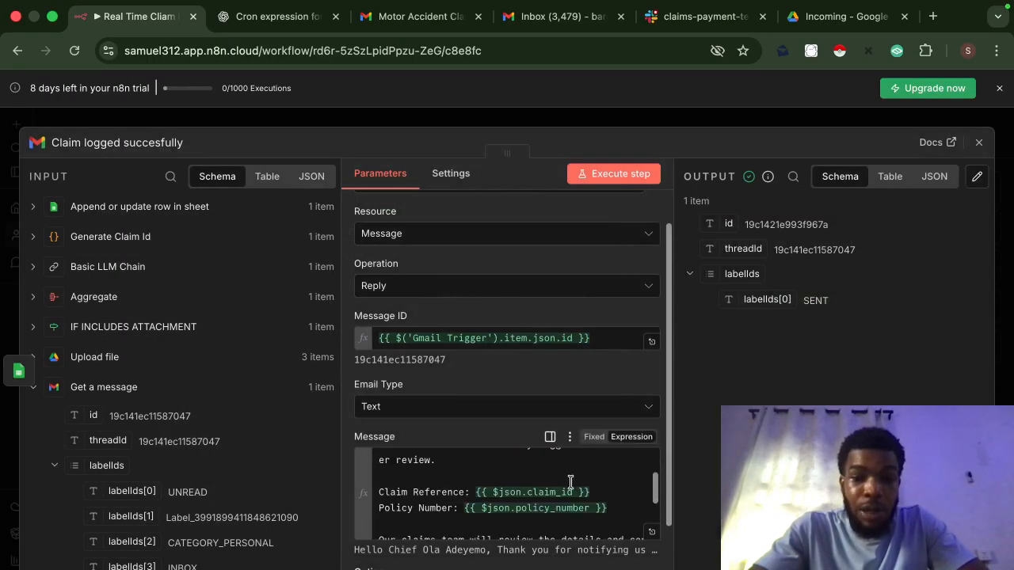
pyautogui.scroll(-3, 570, 482)
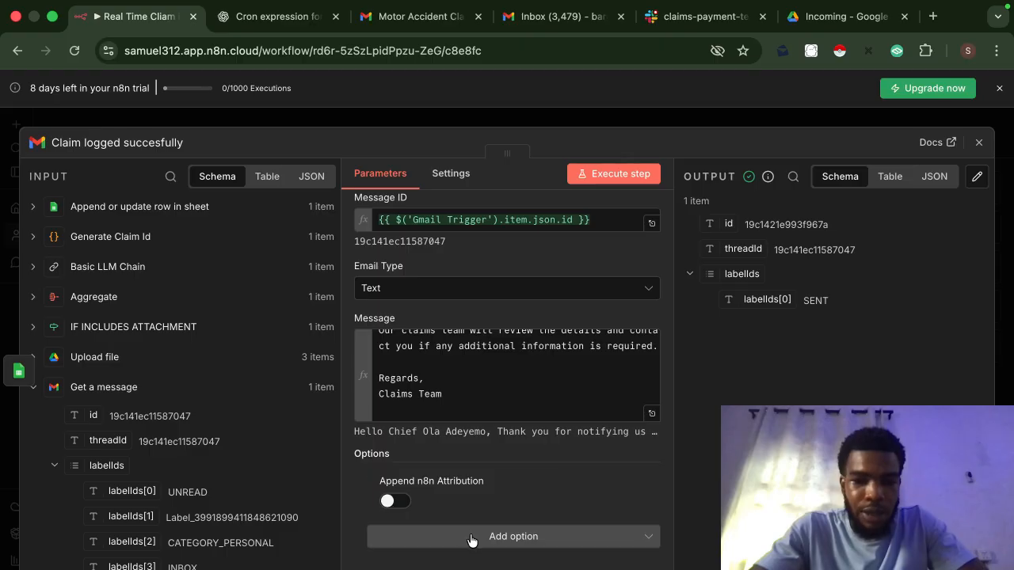
pyautogui.click(372, 483)
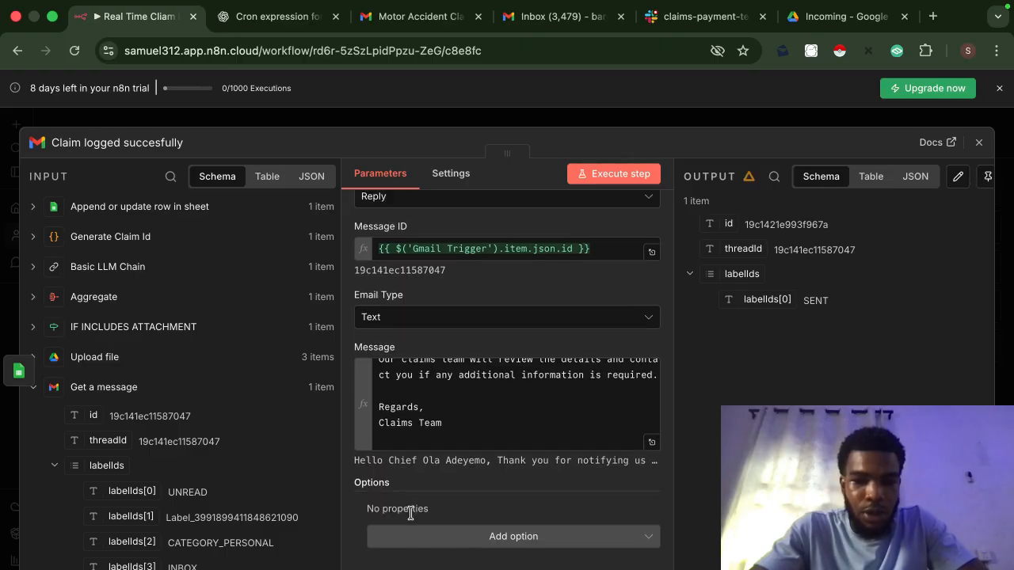
pyautogui.click(425, 542)
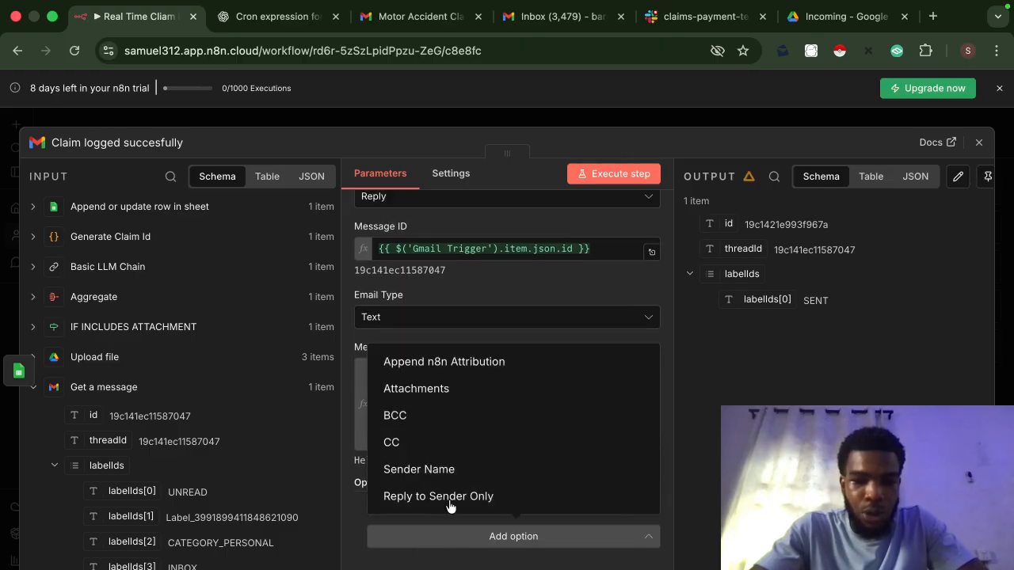
pyautogui.click(466, 362)
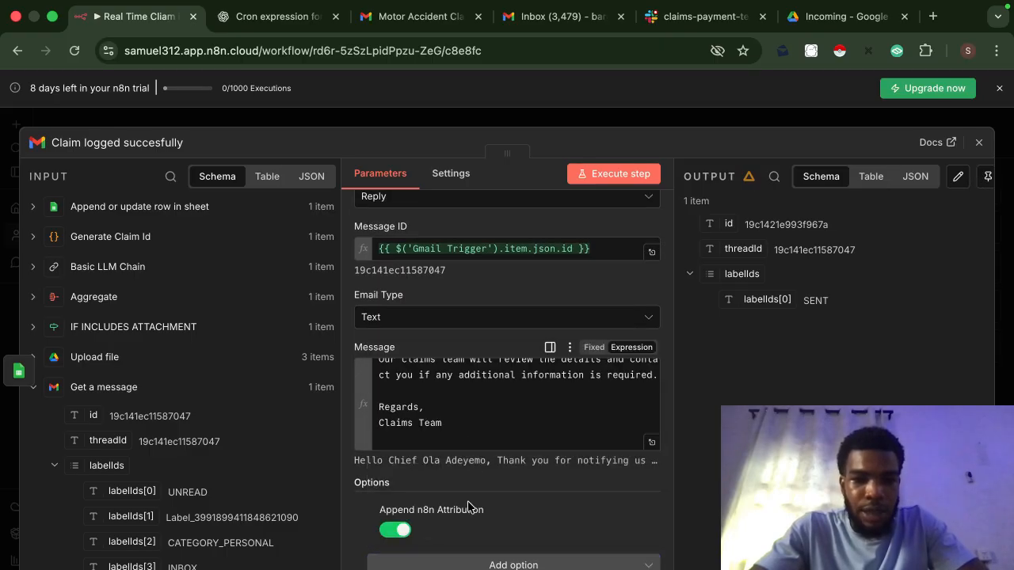
pyautogui.click(401, 531)
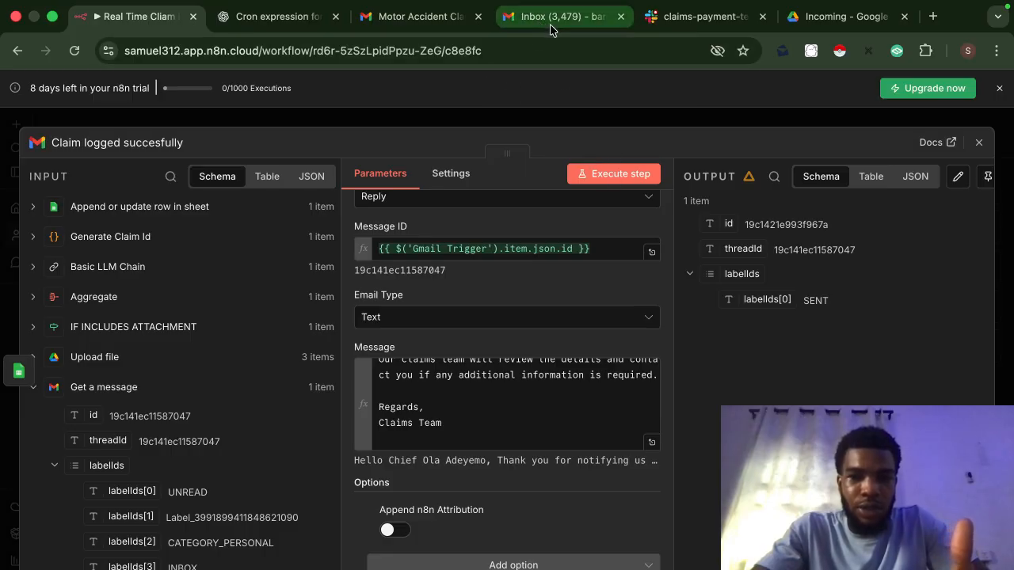
pyautogui.click(460, 22)
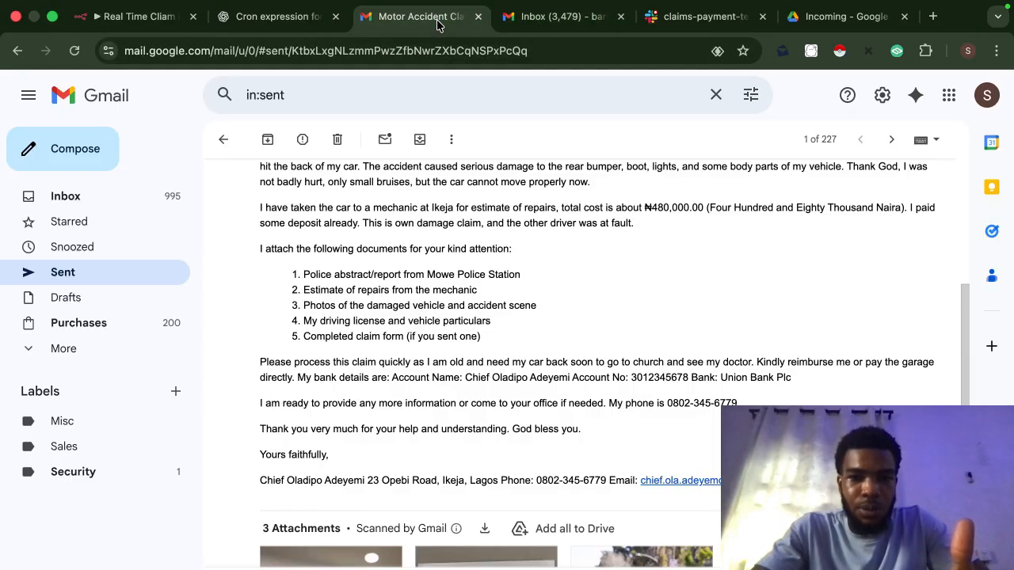
pyautogui.moveTo(444, 426)
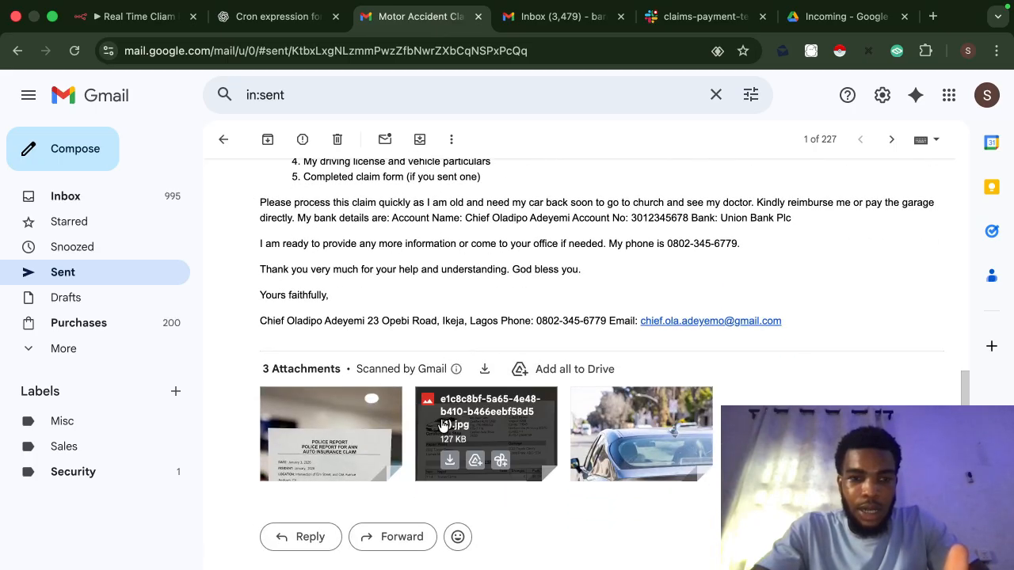
pyautogui.scroll(5, 444, 426)
pyautogui.click(121, 204)
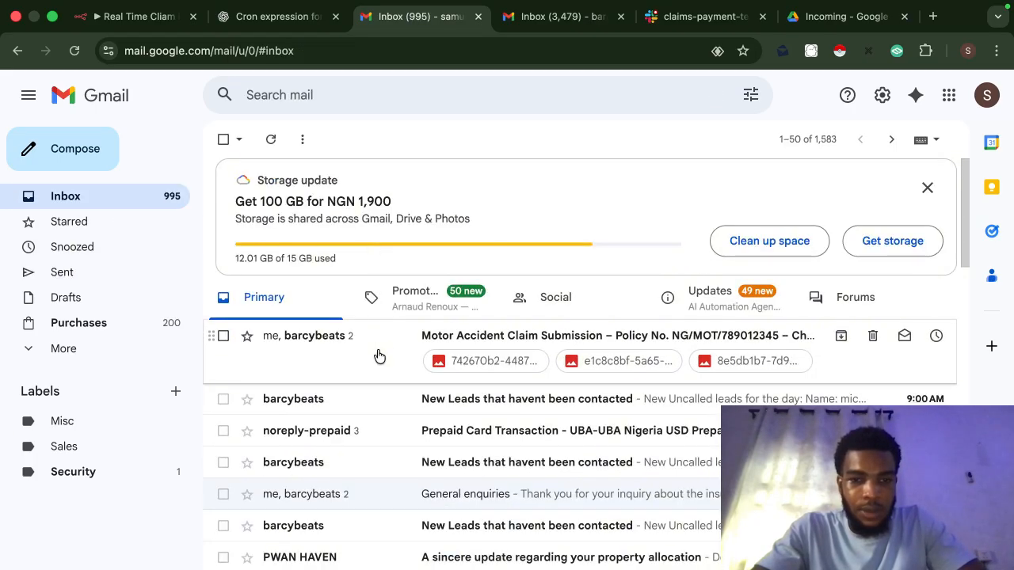
pyautogui.click(379, 356)
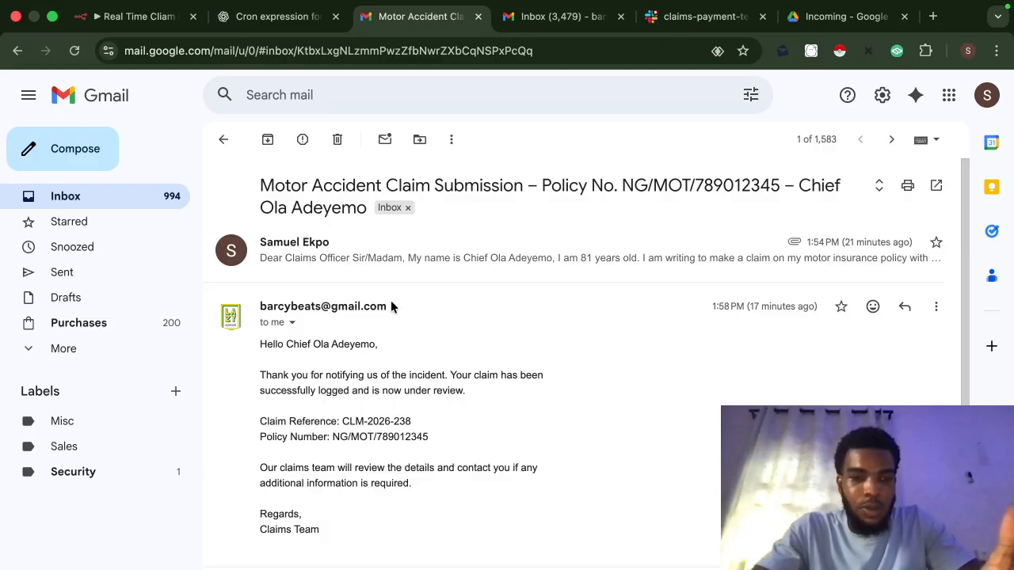
pyautogui.click(133, 22)
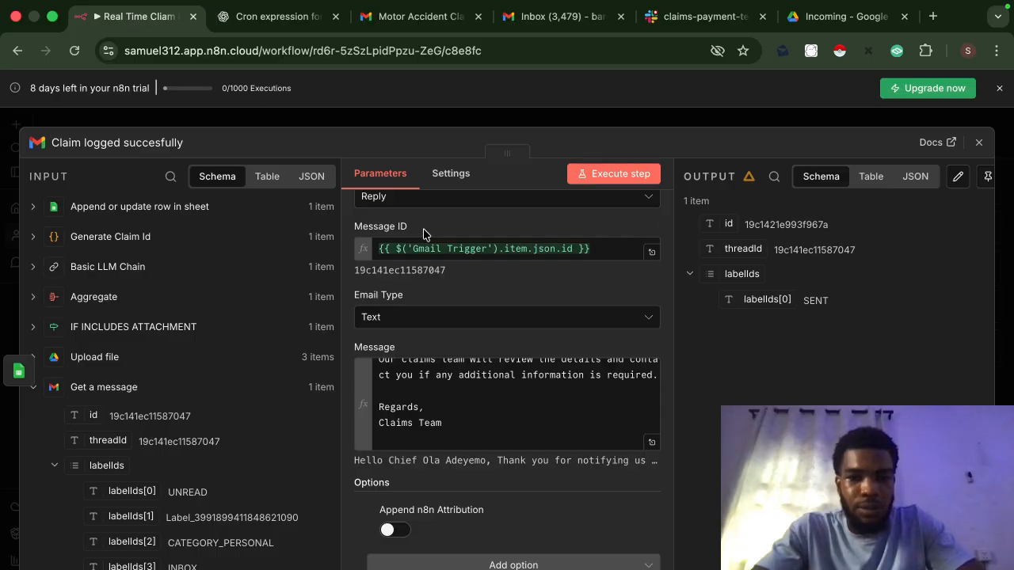
# Step: Open the Notify Team node's Slack Message Text in the expression editor and scroll its Result
pyautogui.click(703, 125)
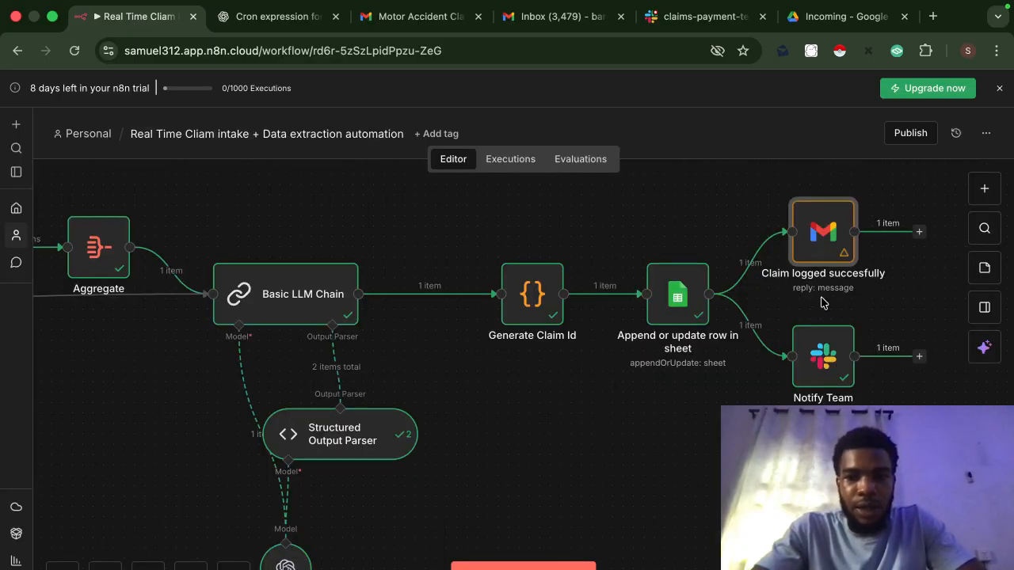
pyautogui.doubleClick(813, 366)
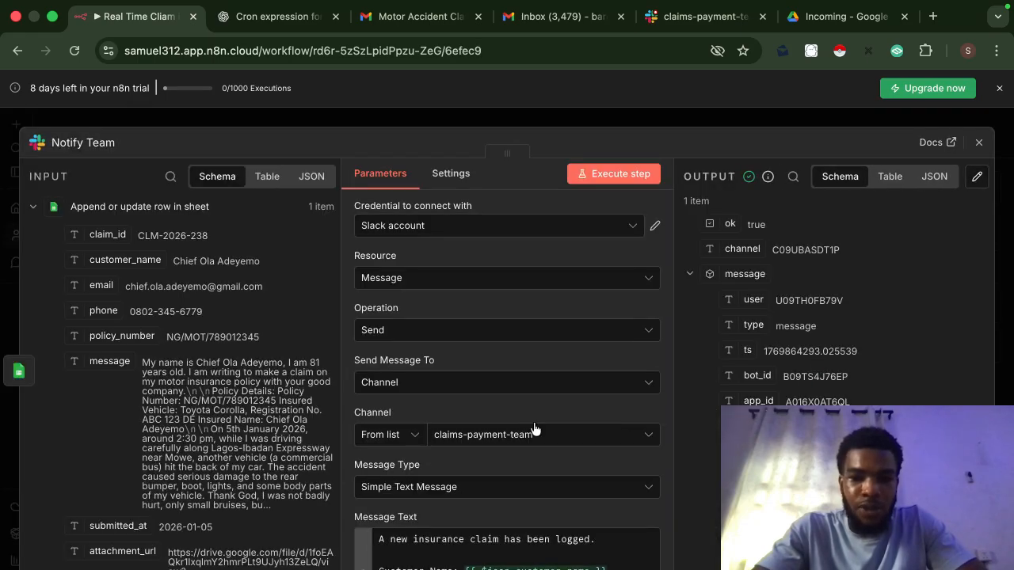
pyautogui.scroll(-2, 534, 428)
pyautogui.scroll(-1, 534, 428)
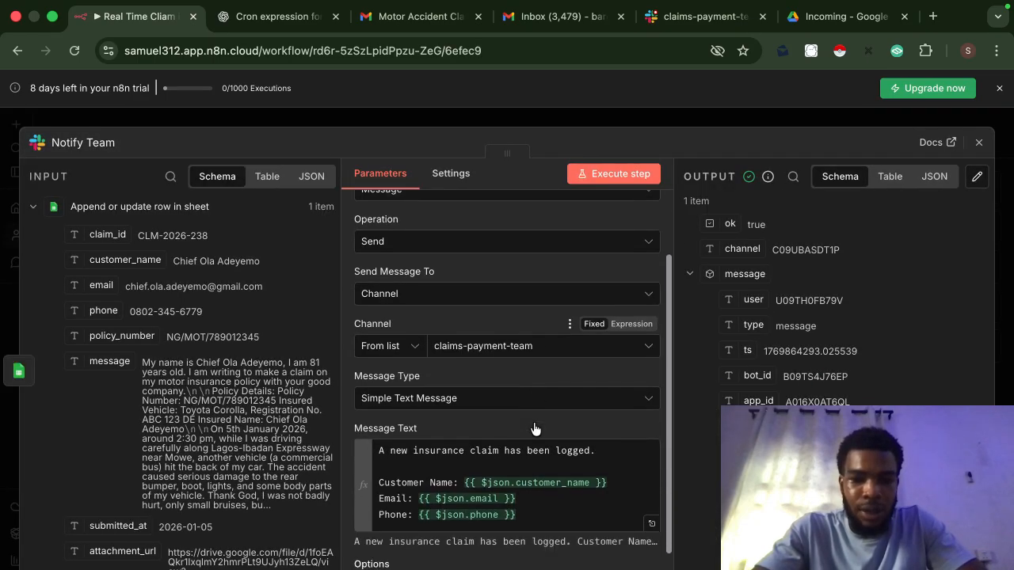
pyautogui.click(651, 521)
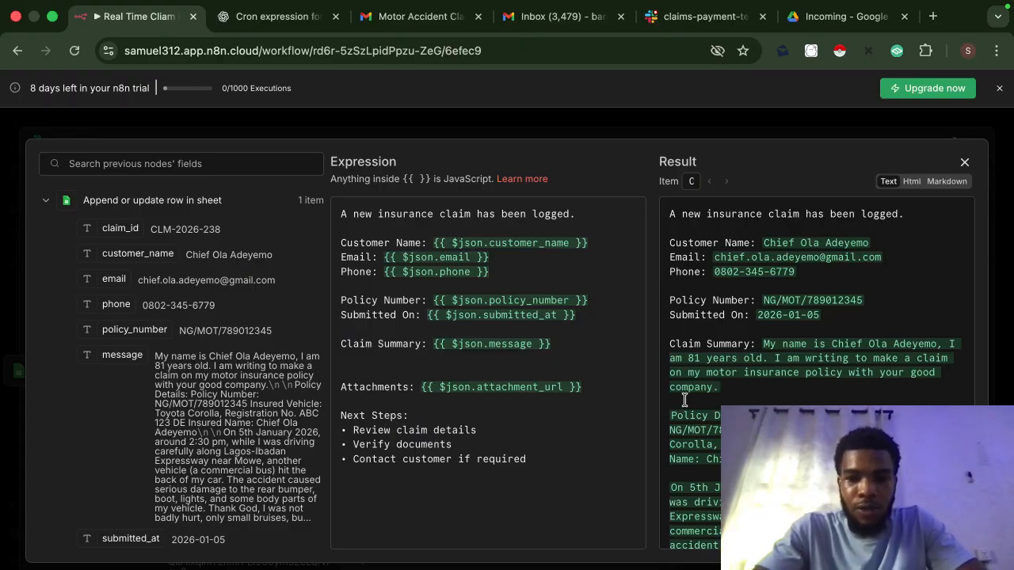
pyautogui.scroll(-10, 755, 385)
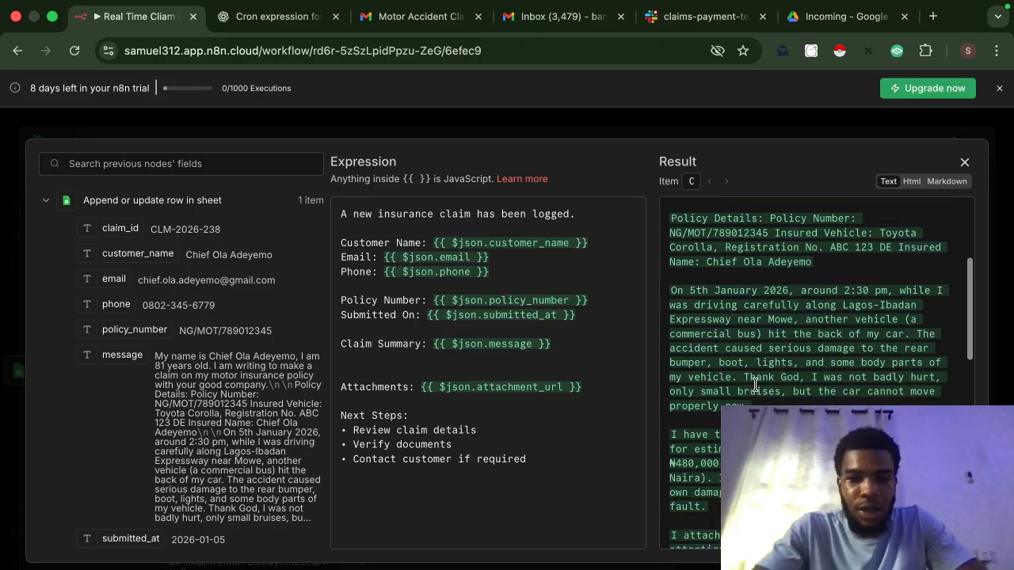
pyautogui.scroll(-8, 755, 385)
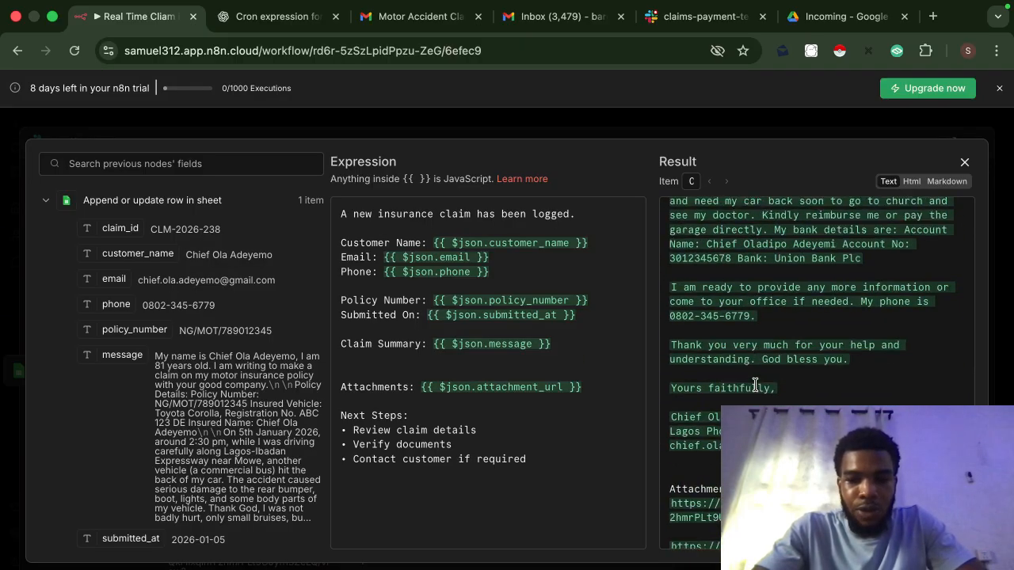
pyautogui.scroll(-2, 755, 385)
# Step: Read the claims-payment-team bot message down to its two Drive links, three next steps and footer
pyautogui.click(717, 20)
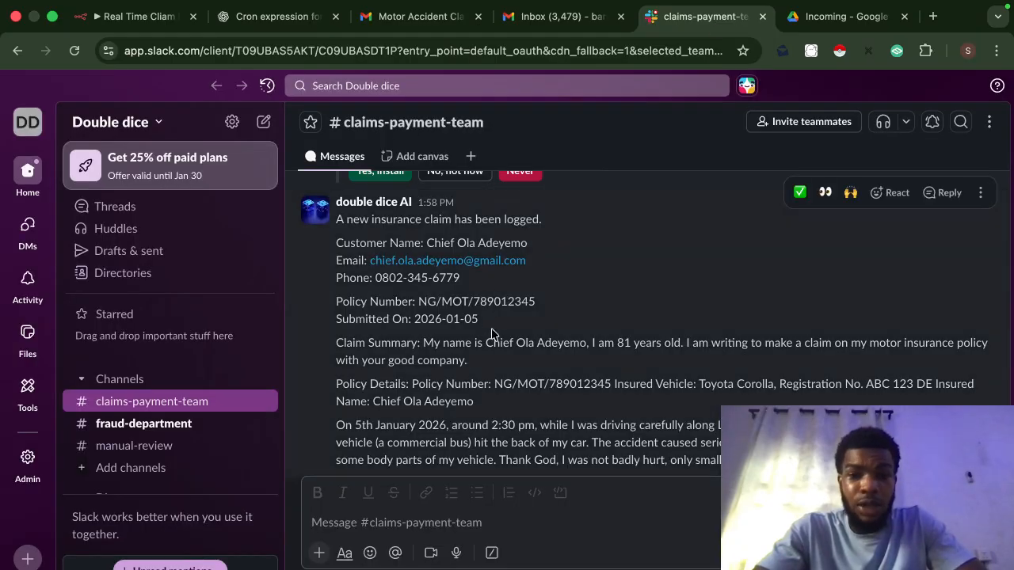
pyautogui.scroll(-1, 491, 334)
pyautogui.scroll(1, 491, 334)
pyautogui.scroll(-1, 491, 334)
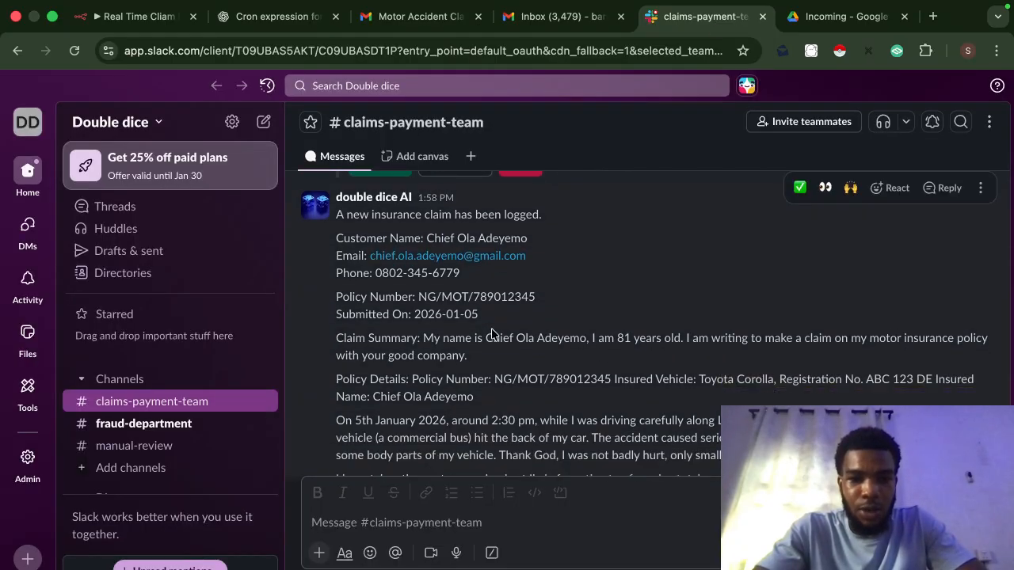
pyautogui.scroll(-1, 491, 333)
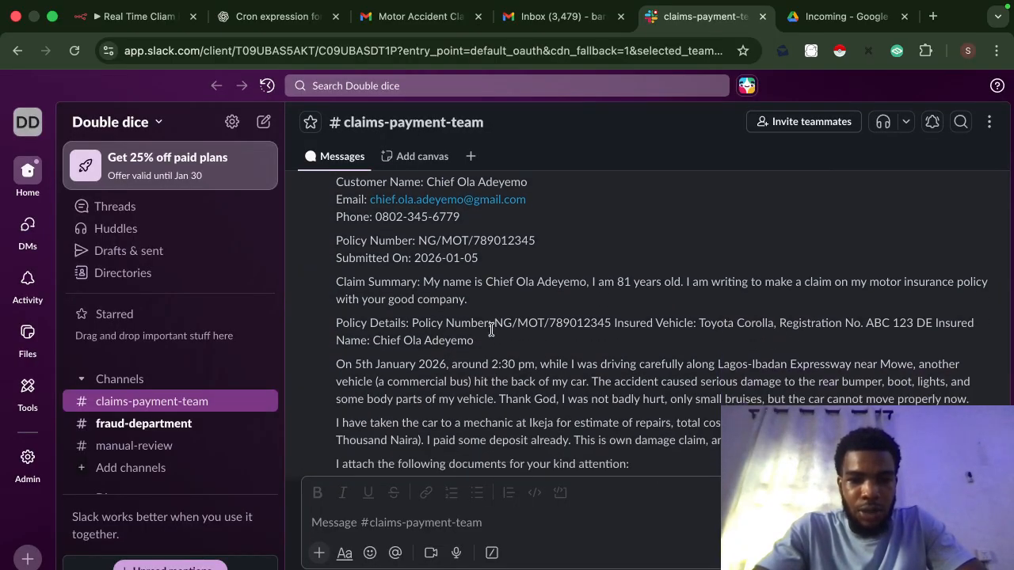
pyautogui.scroll(-5, 492, 330)
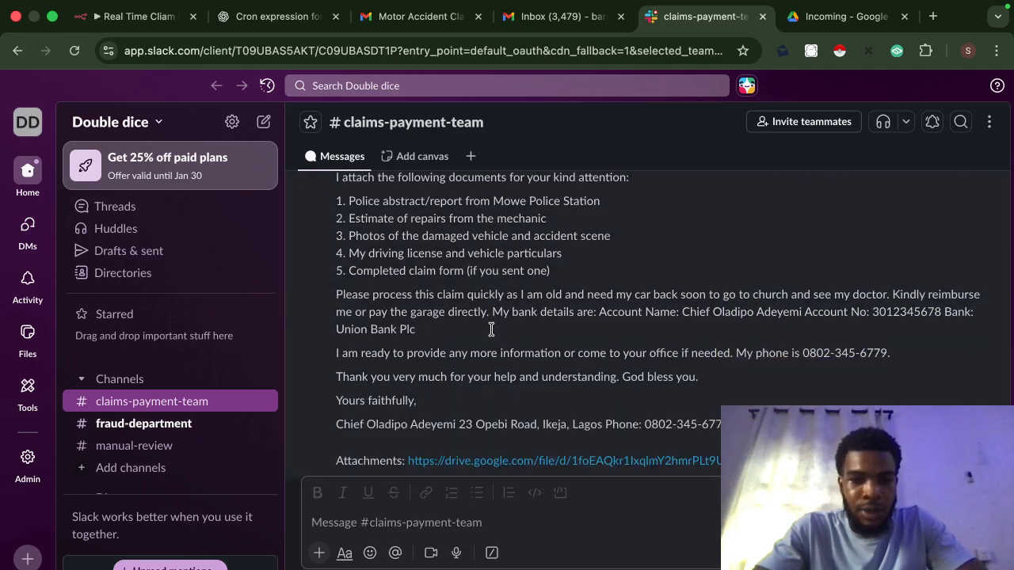
pyautogui.scroll(-3, 491, 329)
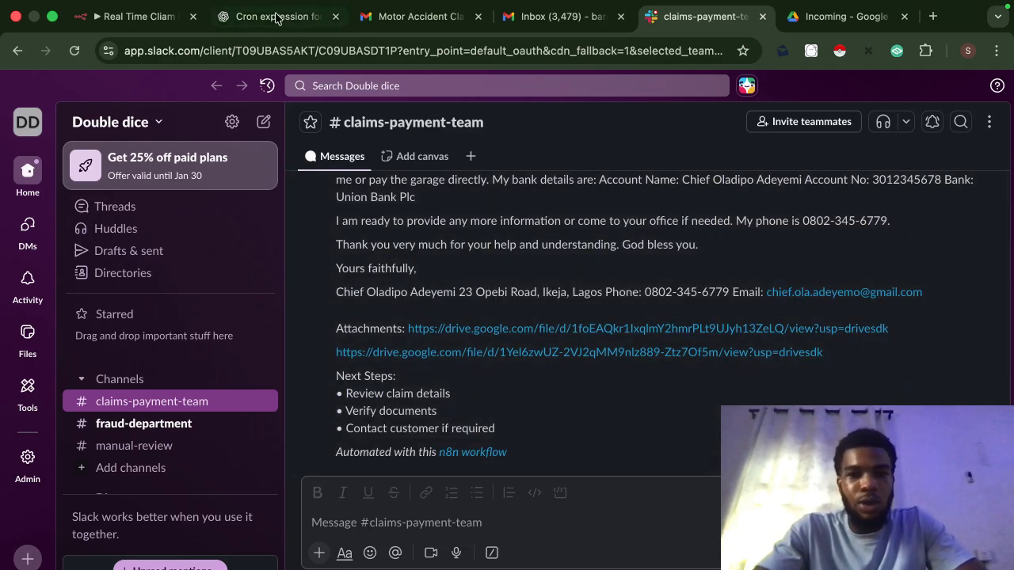
# Step: Close the Notify Team node, pan over the whole workflow, then bring up the sent General enquiry email
pyautogui.click(142, 21)
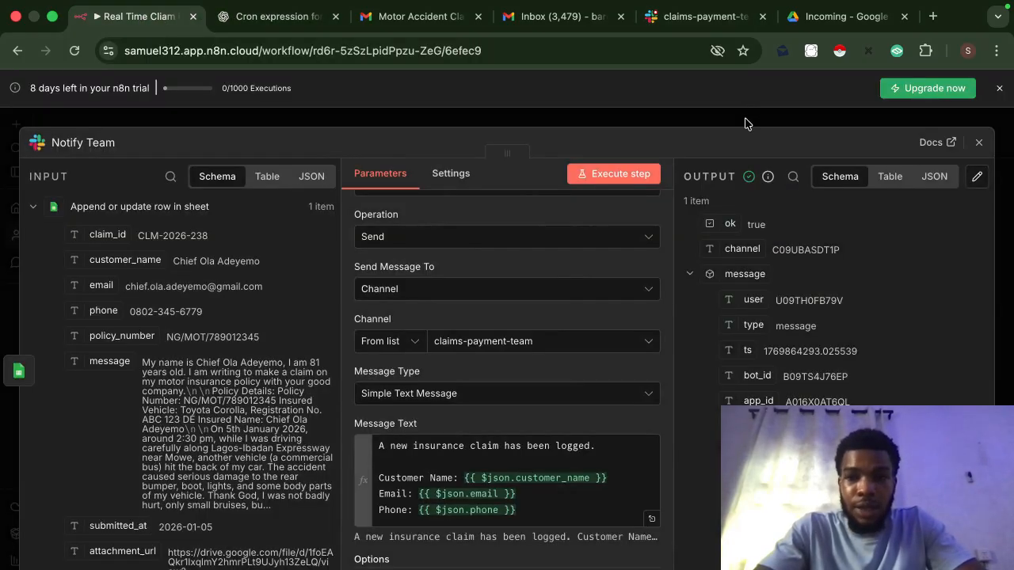
pyautogui.click(744, 124)
pyautogui.scroll(-4, 814, 389)
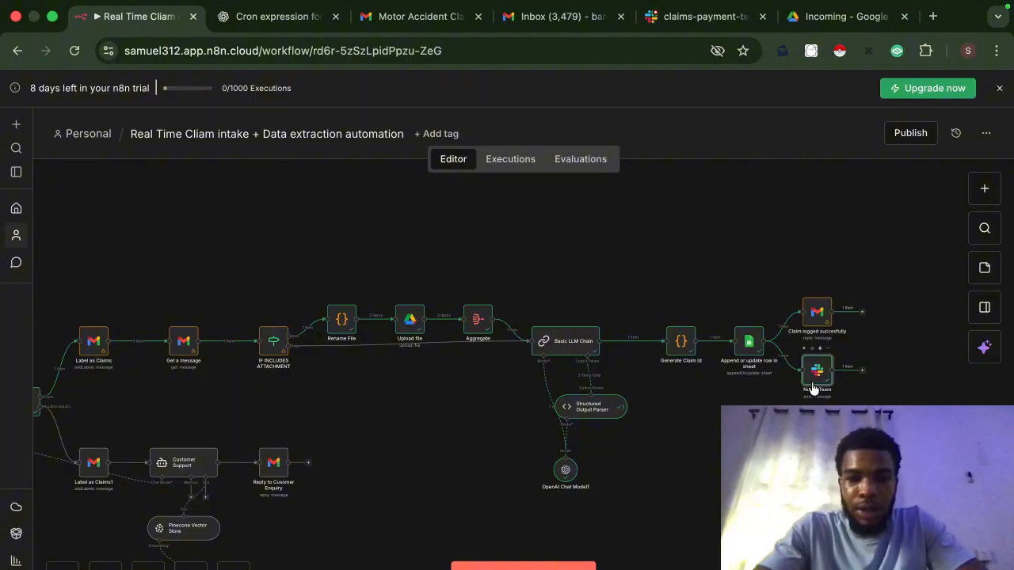
pyautogui.hscroll(-4, 463, 398)
pyautogui.scroll(-3, 463, 398)
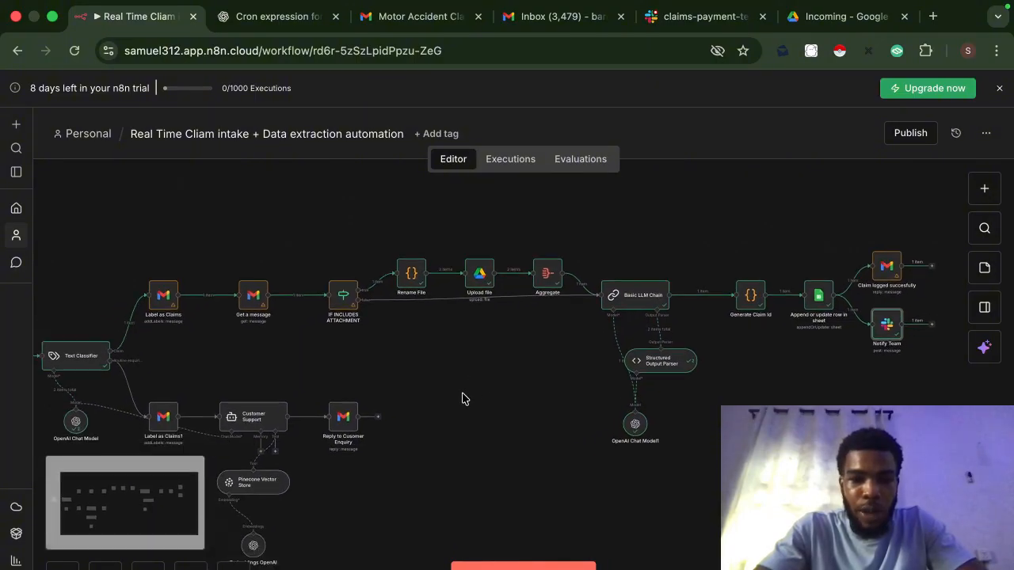
pyautogui.hscroll(-2, 418, 358)
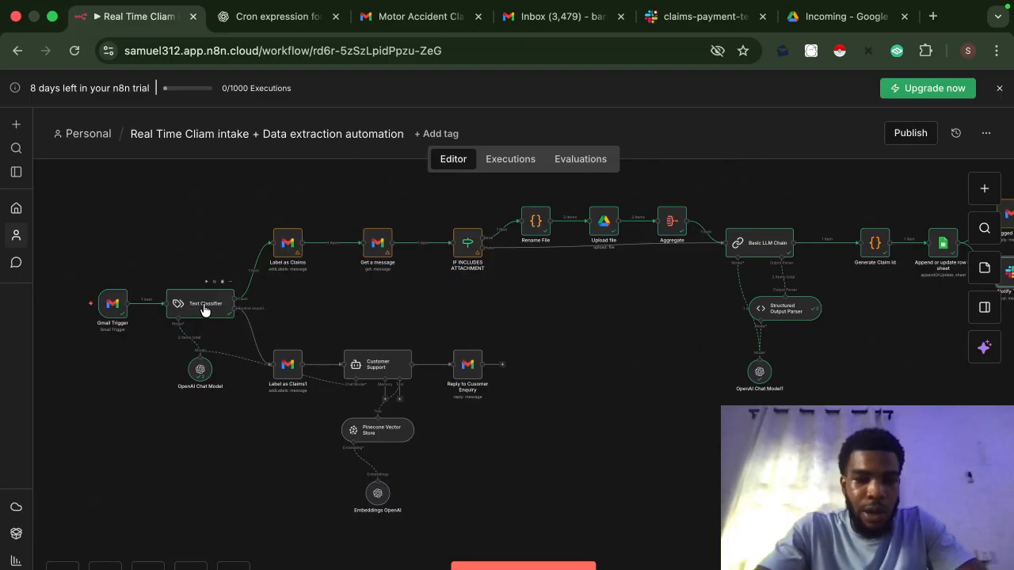
pyautogui.press('super+3')
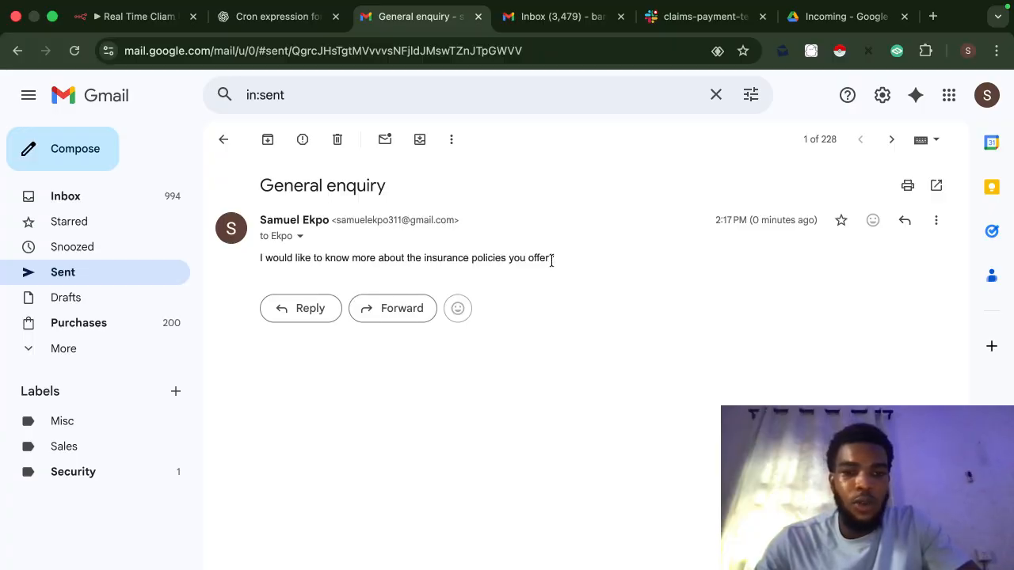
# Step: Go from the sent General enquiry email back to the n8n workflow canvas
pyautogui.click(144, 24)
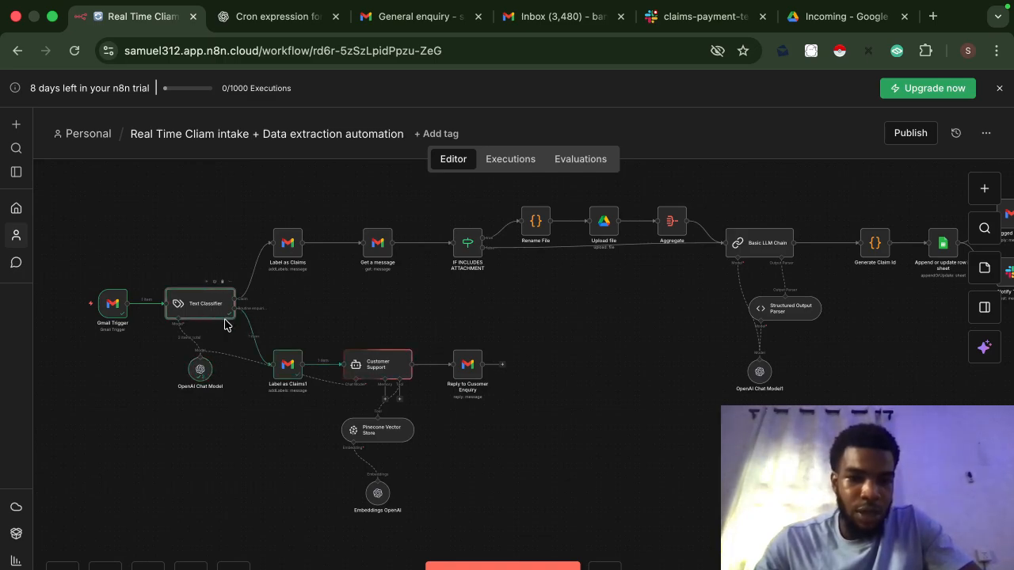
# Step: Inspect the Label as Claims1 step's settings
pyautogui.click(291, 368)
pyautogui.doubleClick(290, 368)
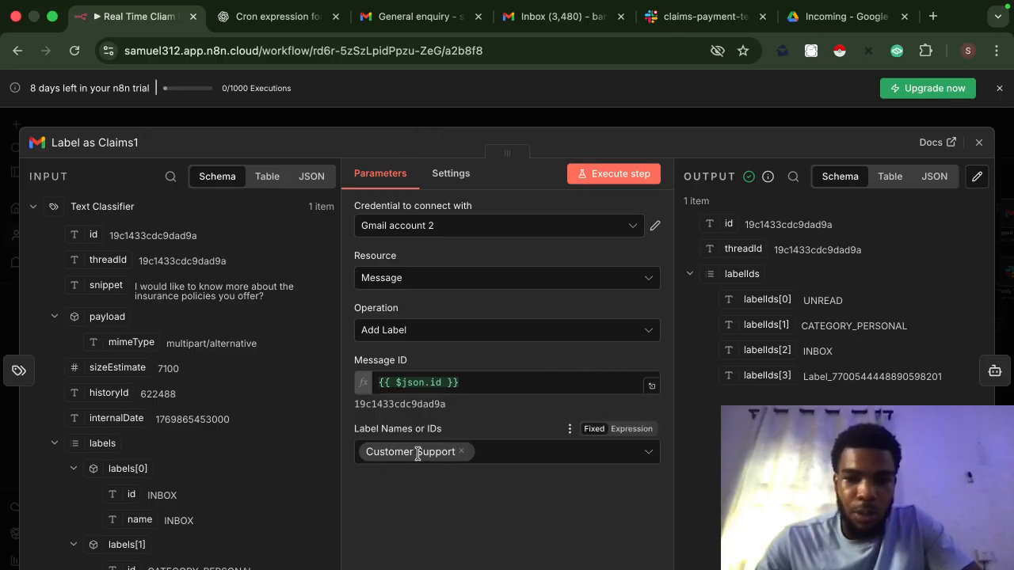
pyautogui.click(498, 116)
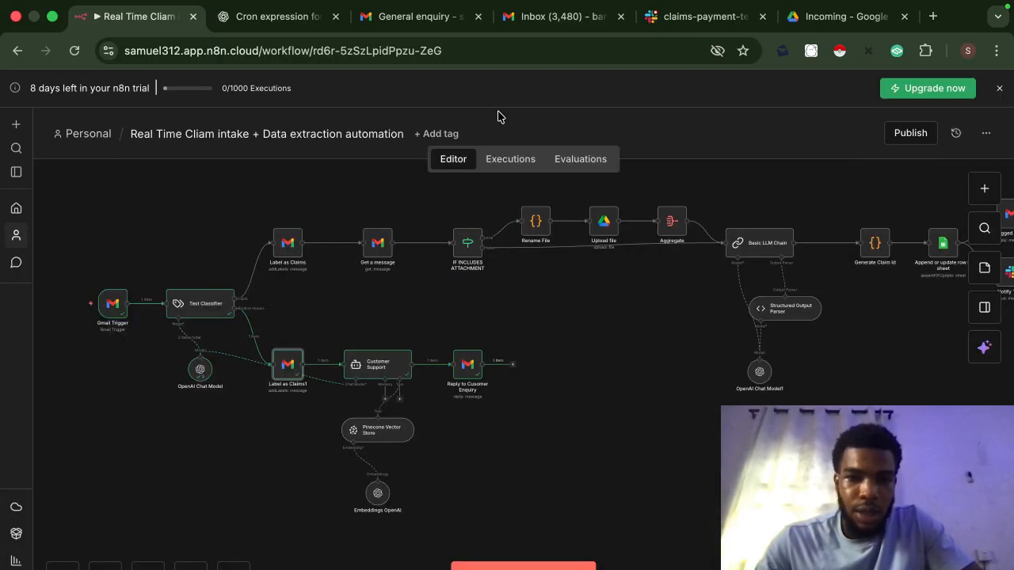
# Step: In the Customer Support prompt, delete the old Subject and Body expressions and insert the trigger's snippet as Body
pyautogui.doubleClick(379, 365)
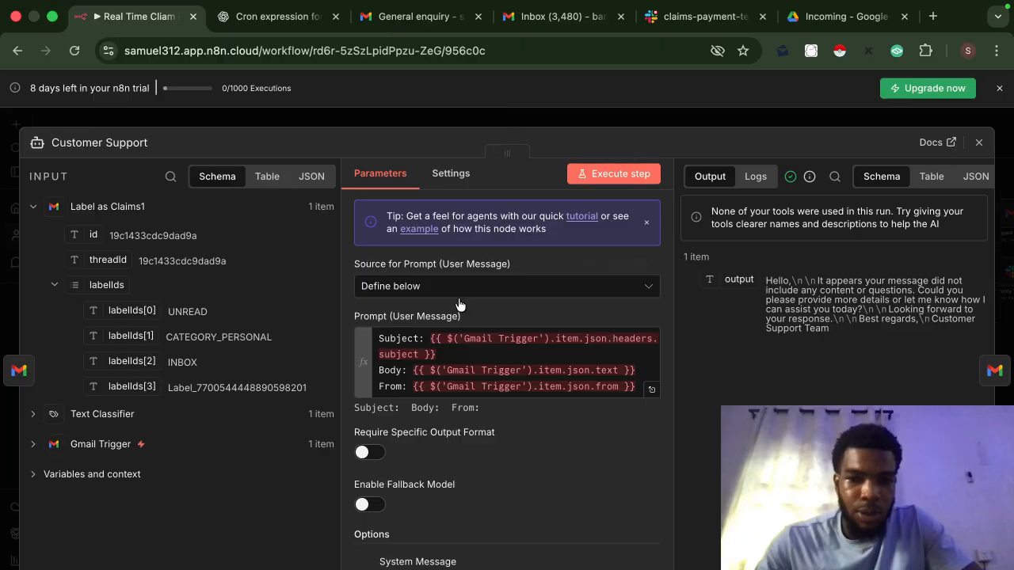
pyautogui.moveTo(439, 355); pyautogui.dragTo(432, 338)
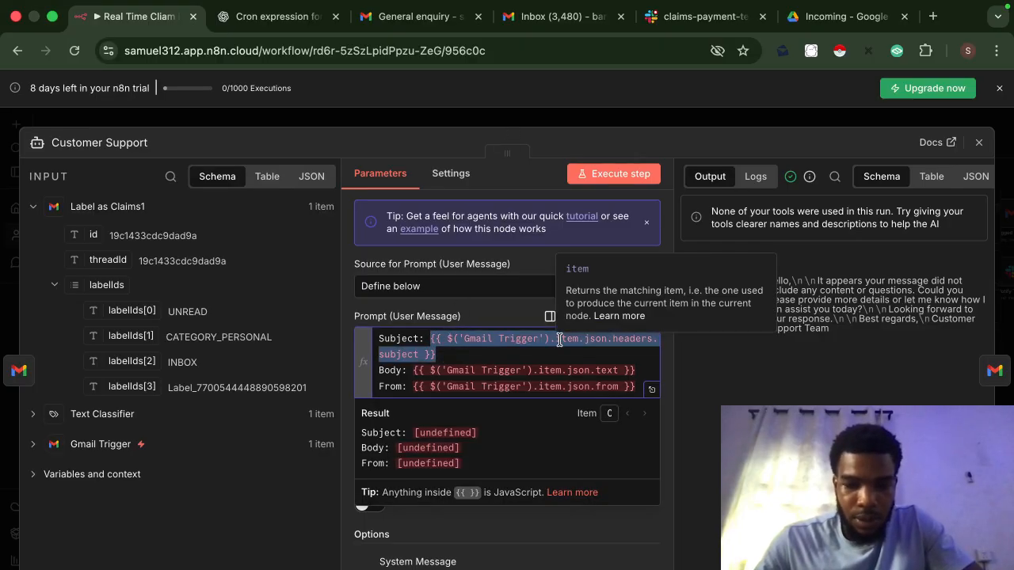
pyautogui.press('BackSpace')
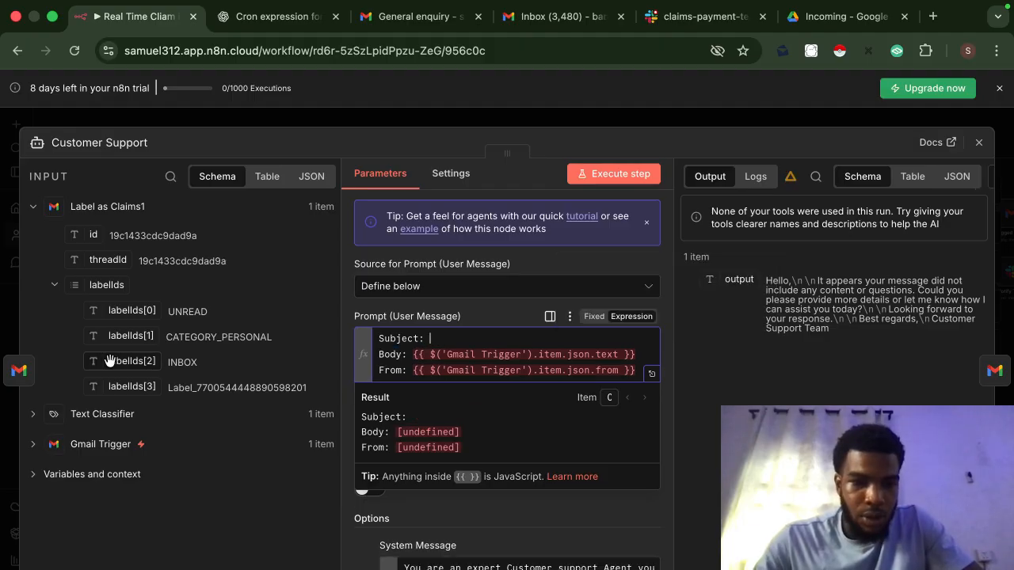
pyautogui.click(33, 447)
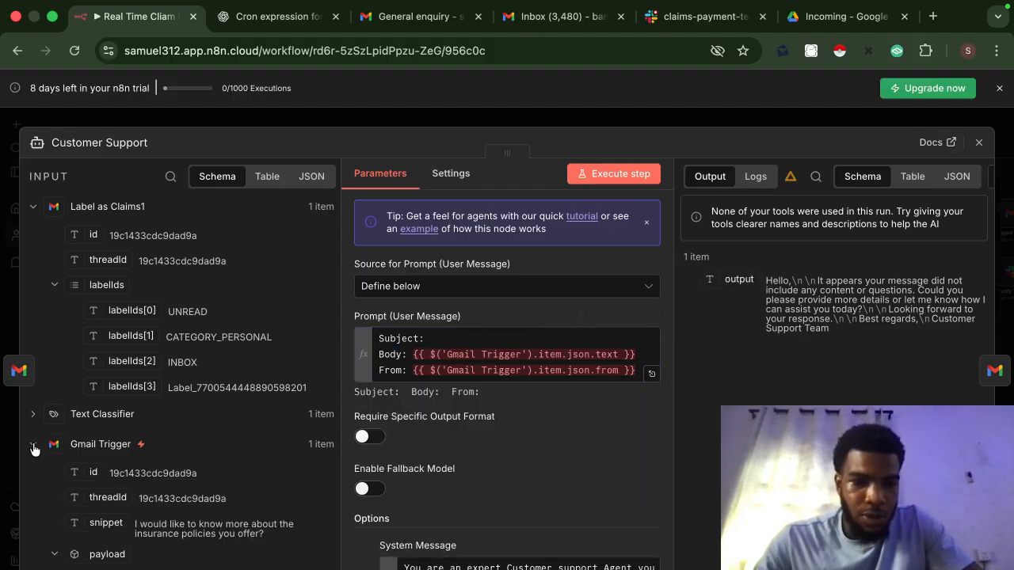
pyautogui.scroll(-2, 237, 500)
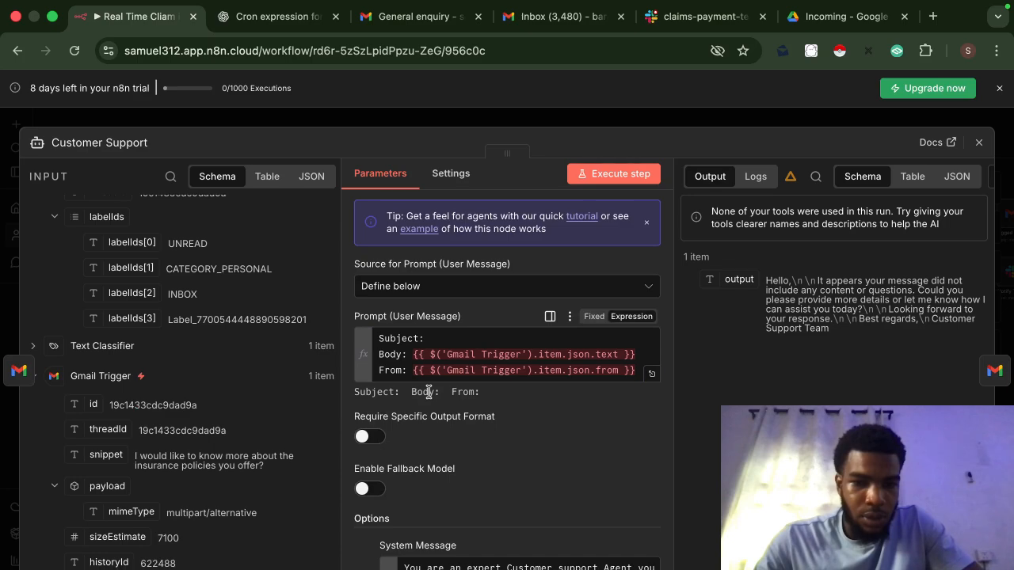
pyautogui.moveTo(634, 354); pyautogui.dragTo(406, 358)
pyautogui.press('BackSpace')
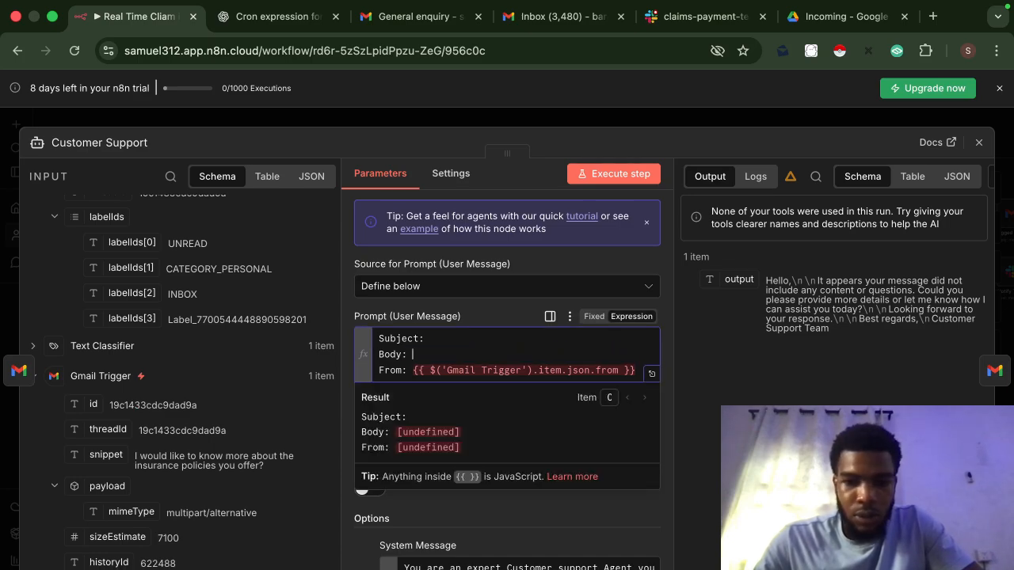
pyautogui.moveTo(106, 457); pyautogui.dragTo(415, 358)
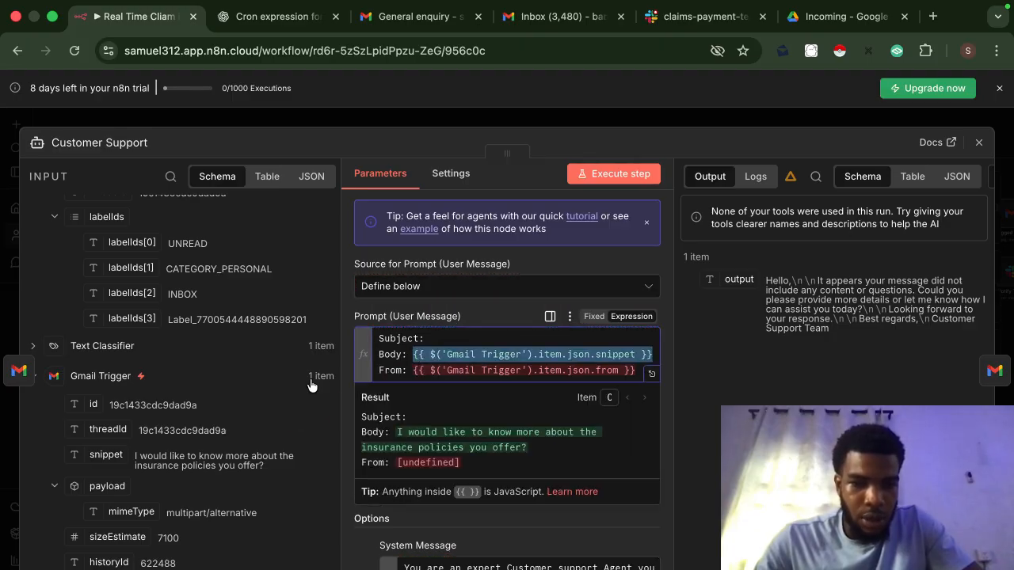
pyautogui.scroll(-8, 127, 515)
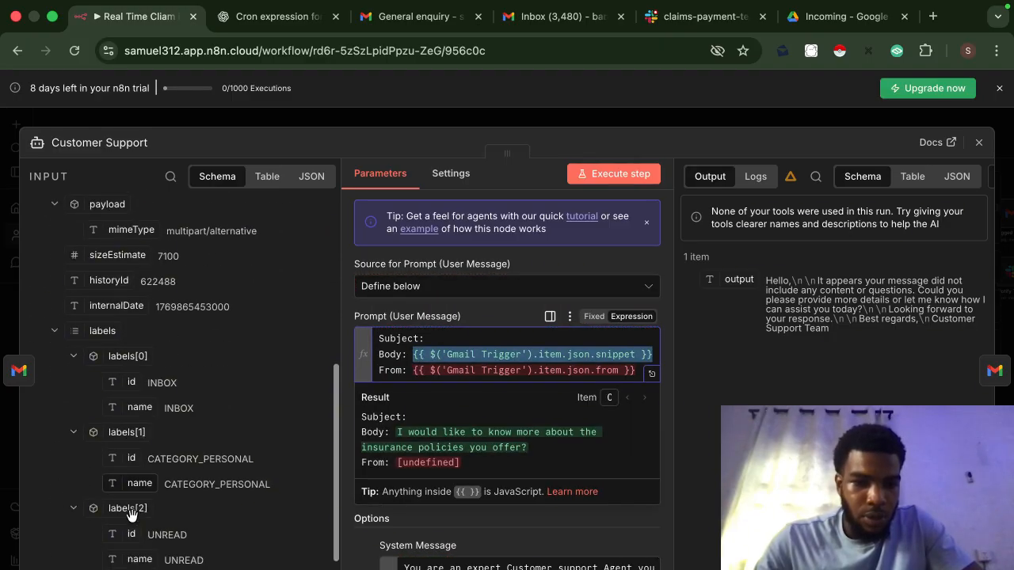
# Step: Insert the Gmail Trigger's Subject and From fields into the prompt, replacing the old From expression
pyautogui.moveTo(114, 541); pyautogui.dragTo(444, 340)
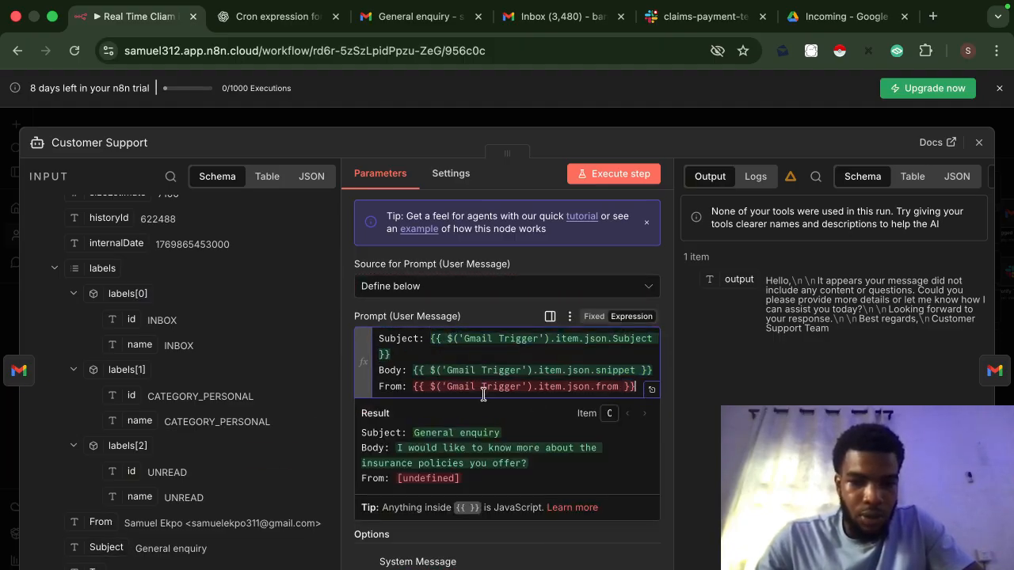
pyautogui.moveTo(635, 389); pyautogui.dragTo(406, 387)
pyautogui.press('BackSpace')
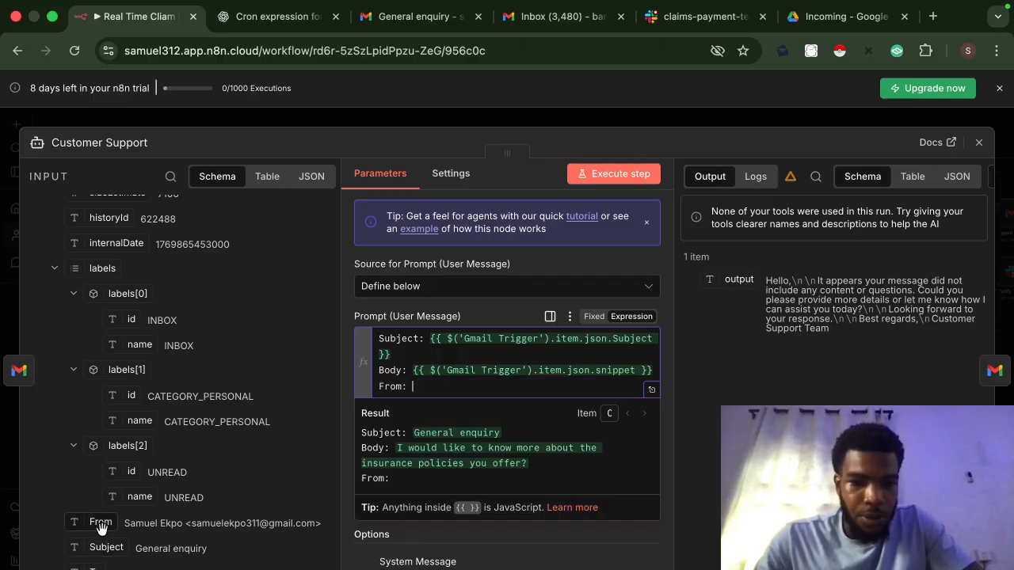
pyautogui.moveTo(101, 522); pyautogui.dragTo(420, 382)
pyautogui.click(349, 417)
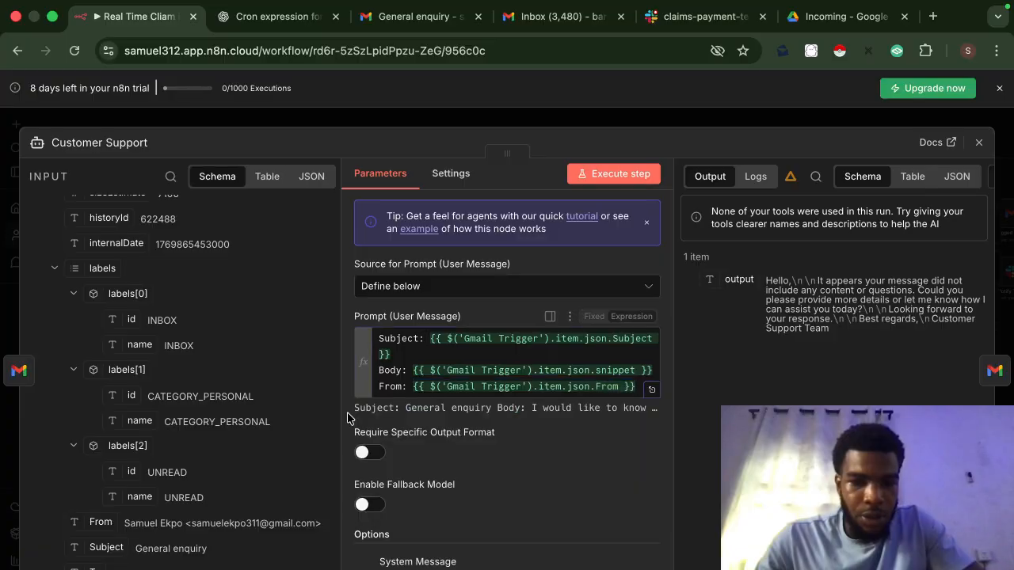
pyautogui.click(654, 391)
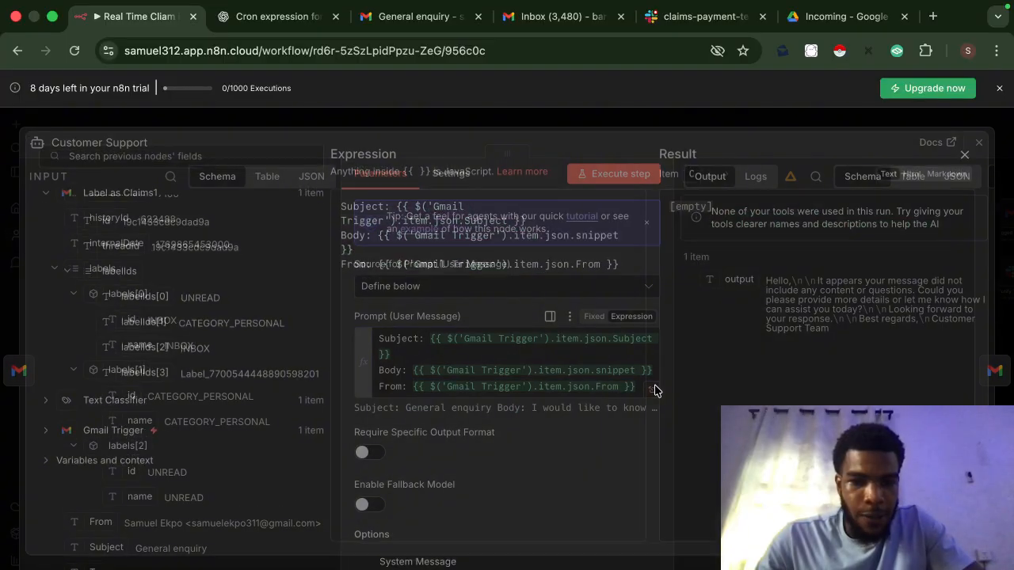
pyautogui.click(586, 125)
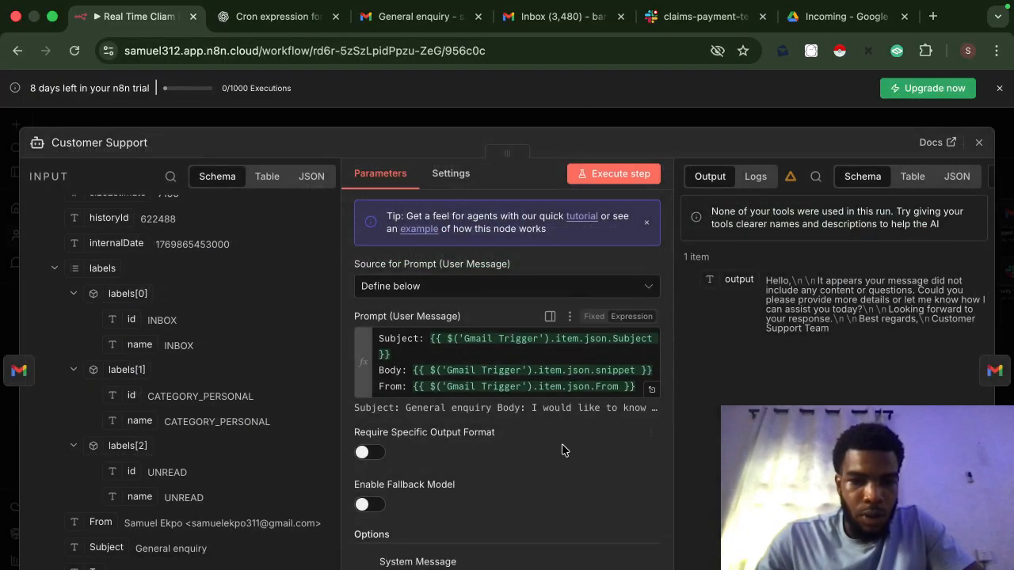
pyautogui.scroll(-3, 561, 449)
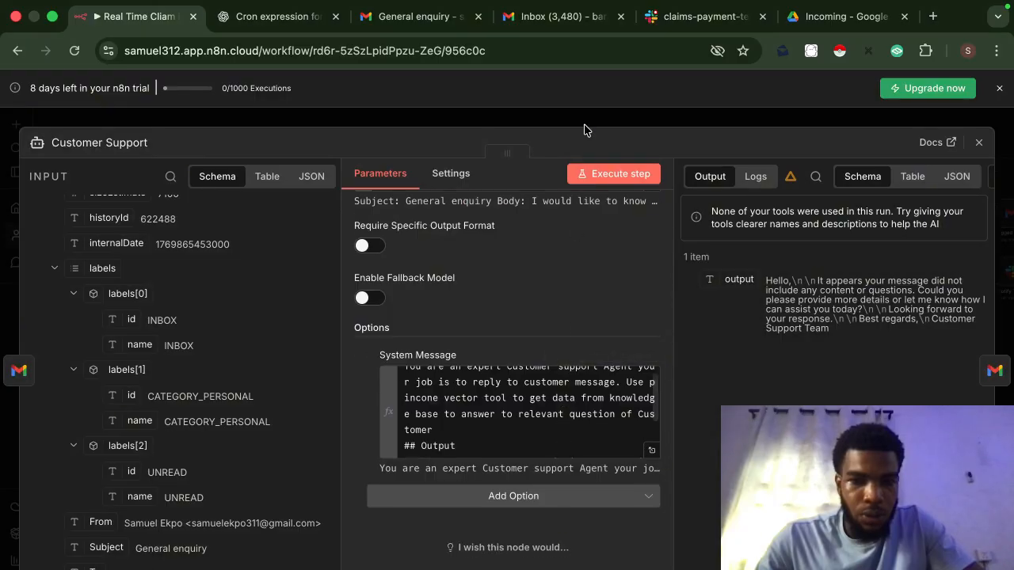
# Step: Inspect the Customer Support agent's full prompt and system message, then close its settings
pyautogui.click(585, 124)
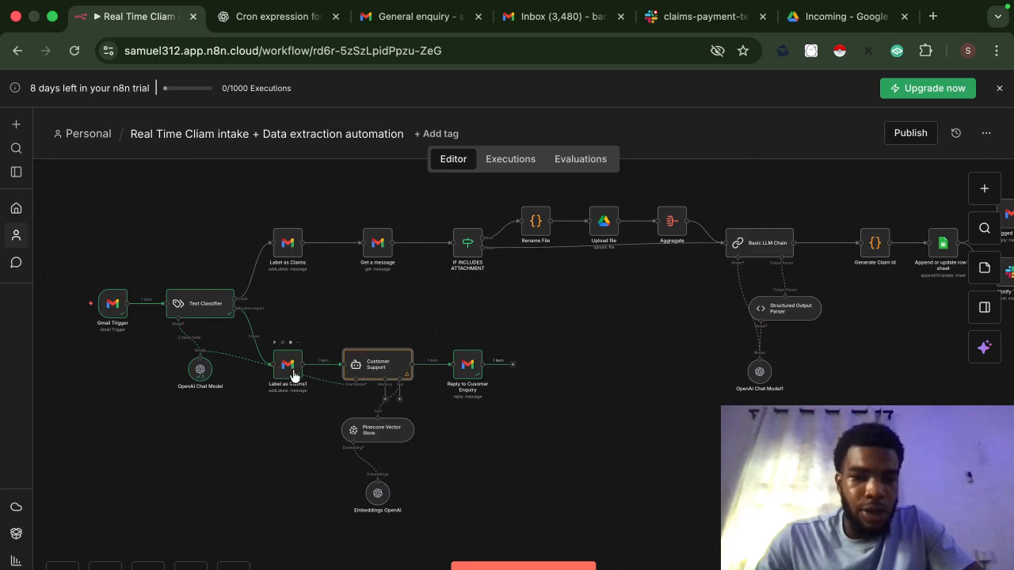
pyautogui.doubleClick(380, 368)
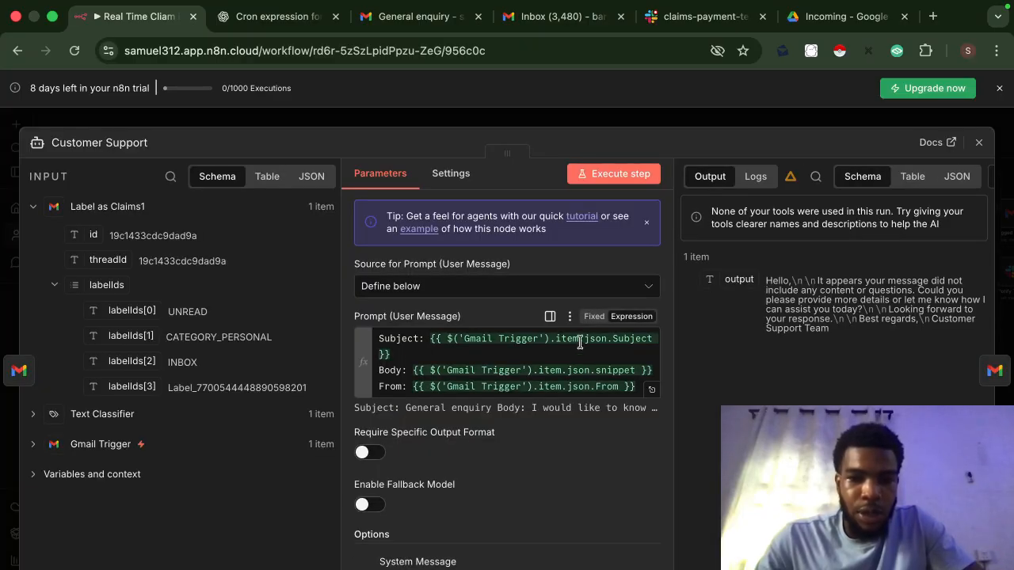
pyautogui.click(652, 389)
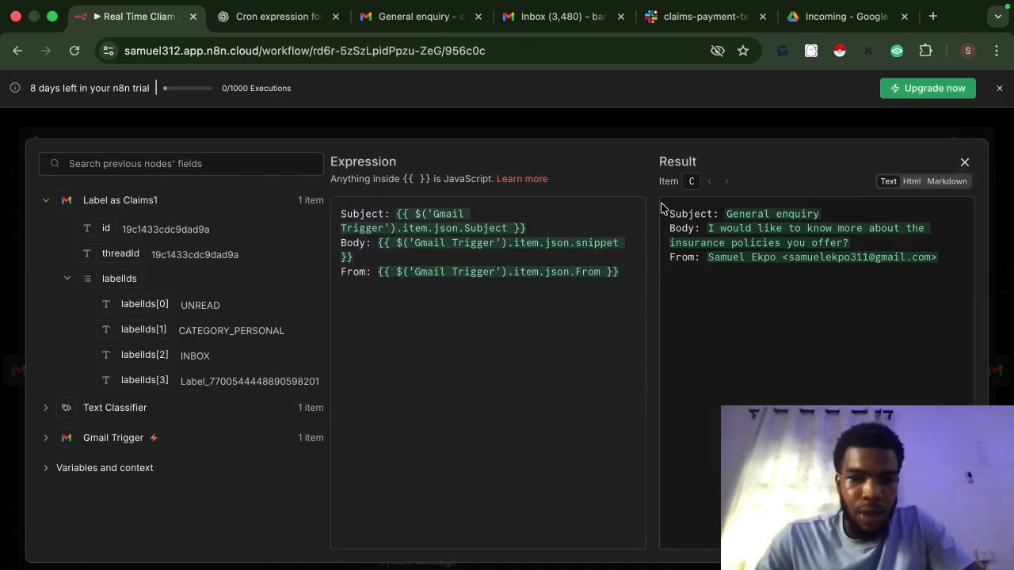
pyautogui.click(564, 133)
pyautogui.scroll(-5, 507, 462)
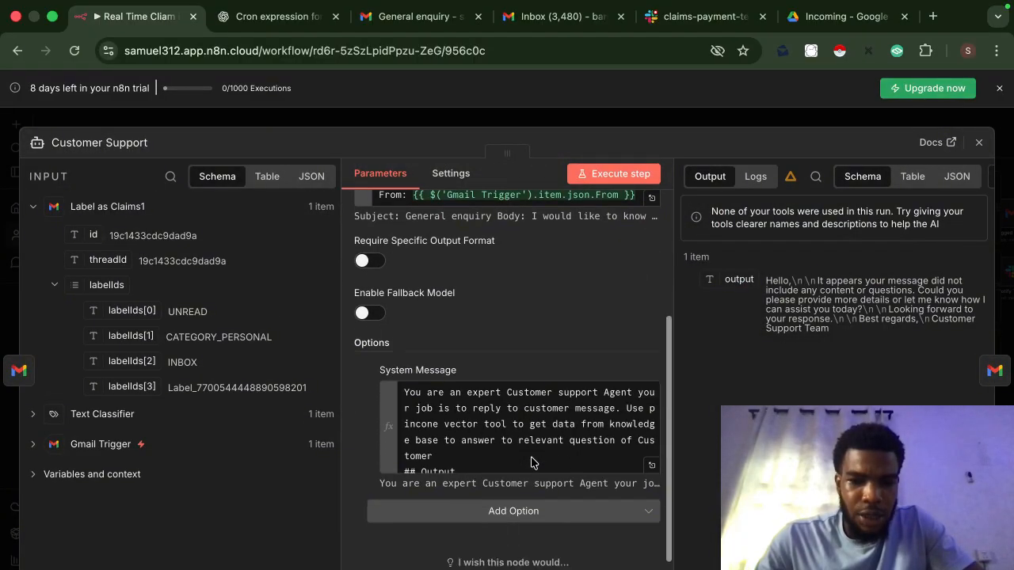
pyautogui.click(652, 455)
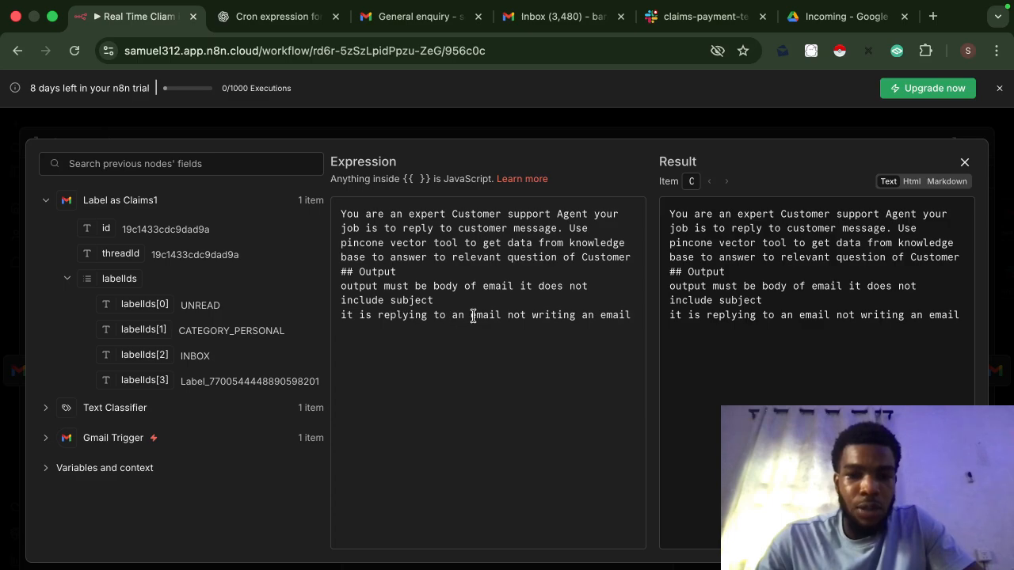
pyautogui.click(589, 137)
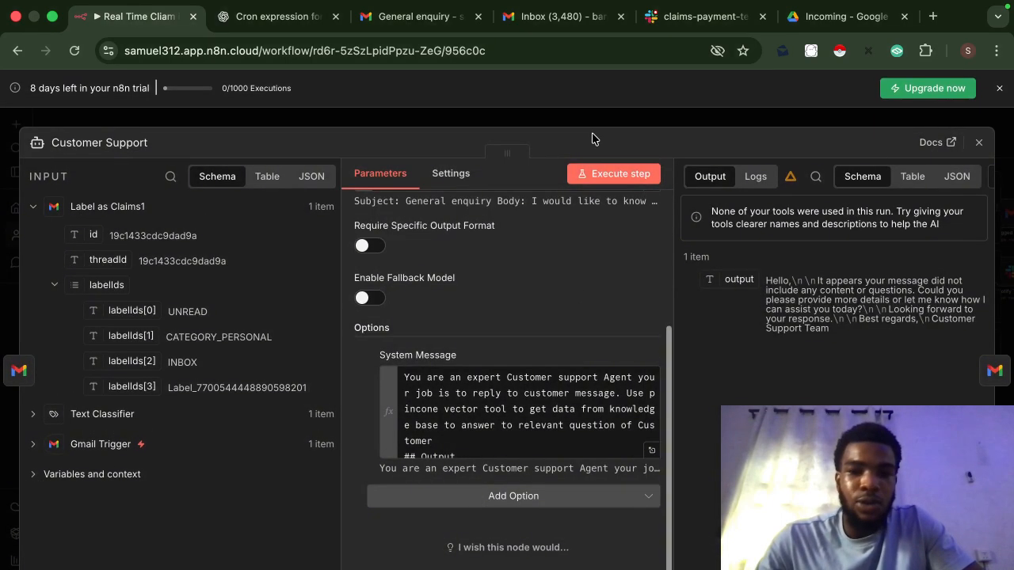
pyautogui.click(617, 121)
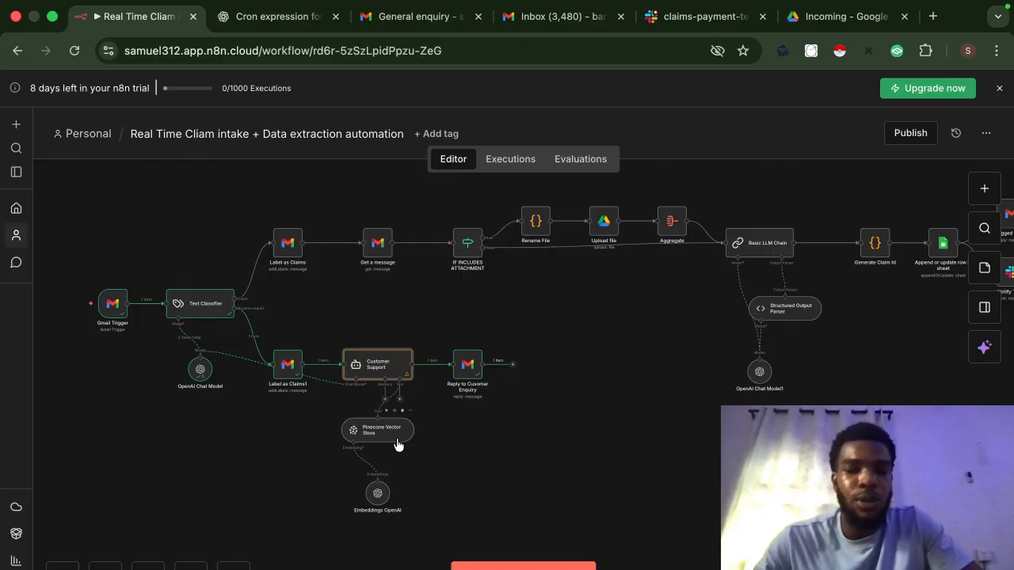
# Step: Check that the Customer Support output reply lists the insurer's life and general products
pyautogui.doubleClick(382, 370)
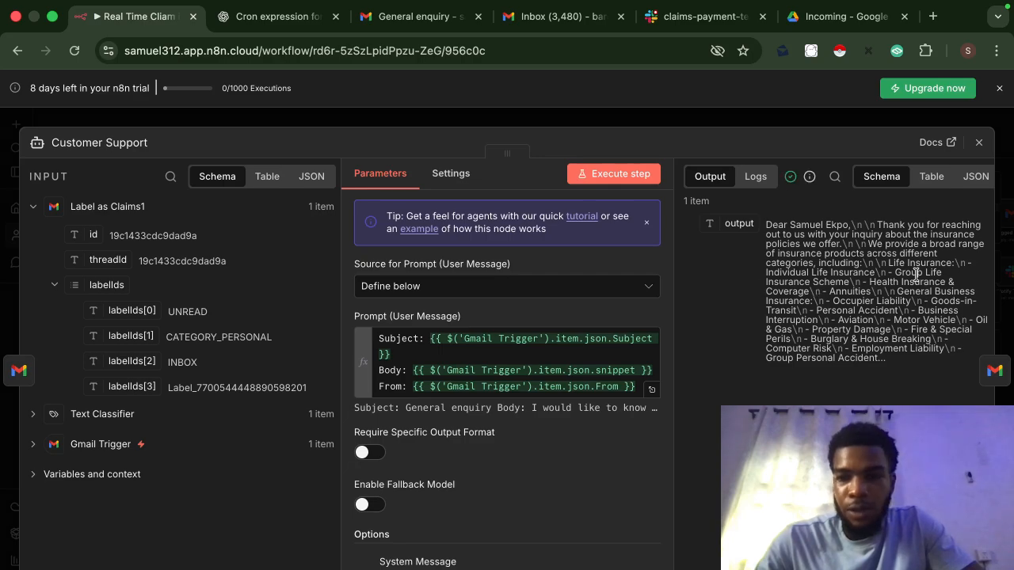
pyautogui.click(759, 125)
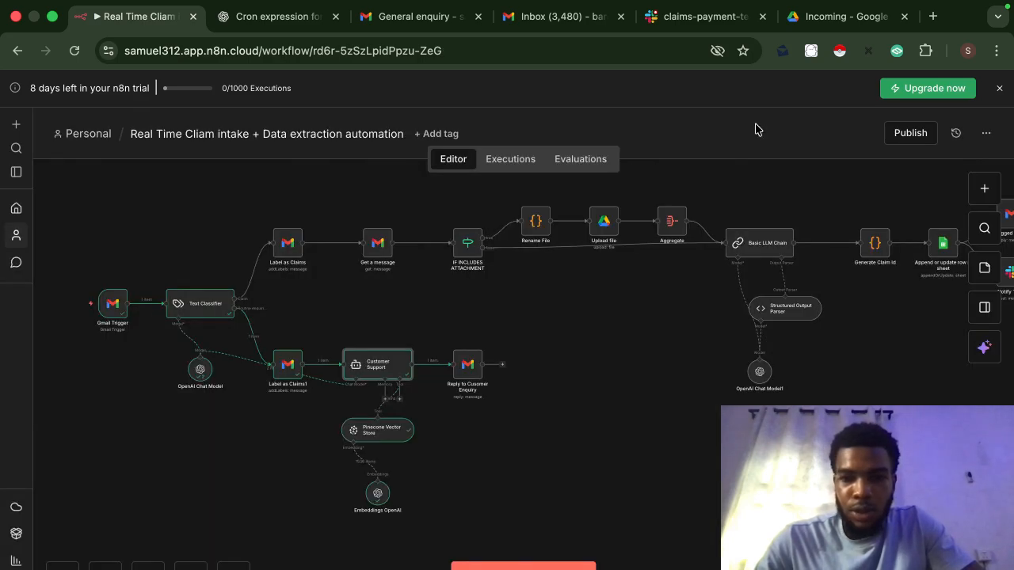
# Step: Map the Gmail Trigger email's id into the Reply to Customer Enquiry node's Message ID
pyautogui.doubleClick(469, 366)
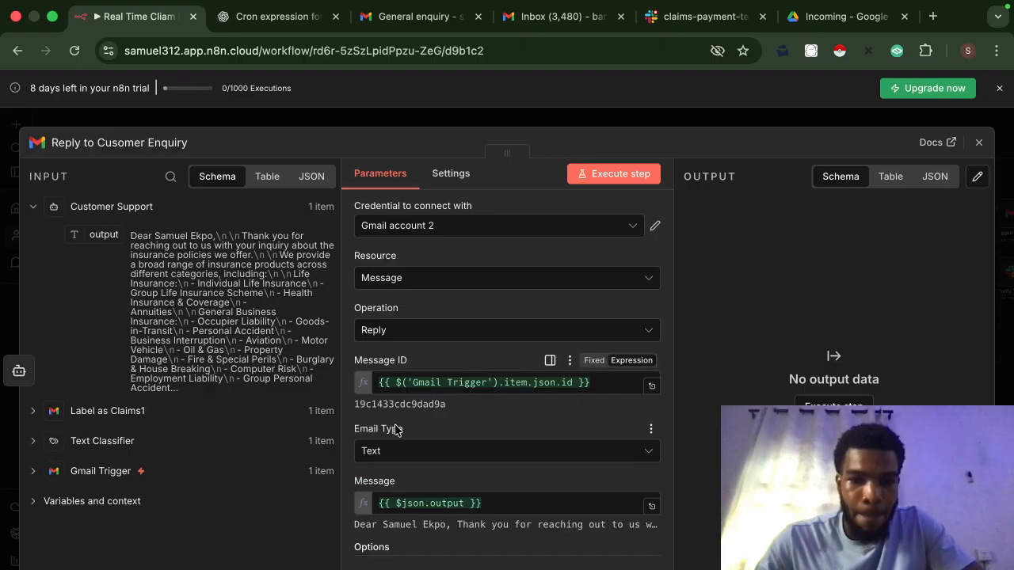
pyautogui.click(34, 473)
pyautogui.moveTo(92, 499); pyautogui.dragTo(107, 520)
# Step: Review the reply Message expression, then run the step to send the agent's drafted answer
pyautogui.scroll(-3, 359, 472)
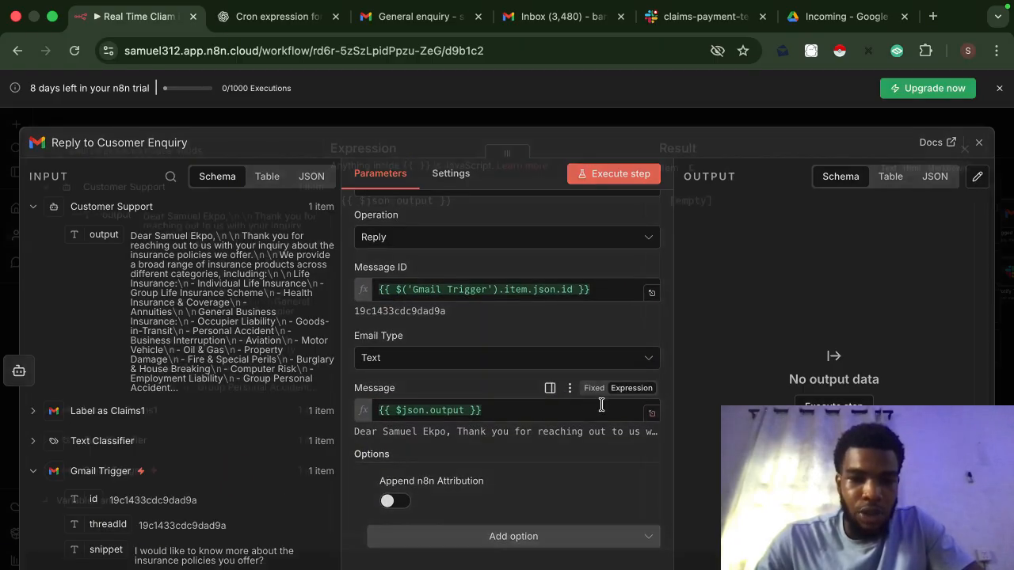
pyautogui.click(649, 416)
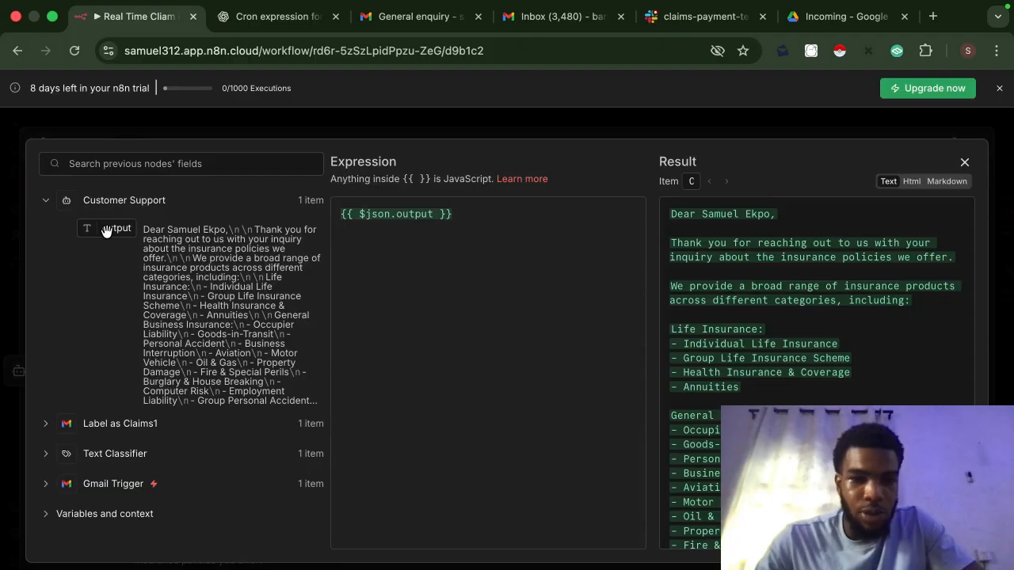
pyautogui.moveTo(105, 230)
pyautogui.mouseDown()
pyautogui.moveTo(428, 238)
pyautogui.moveTo(97, 228)
pyautogui.moveTo(99, 244)
pyautogui.mouseUp()
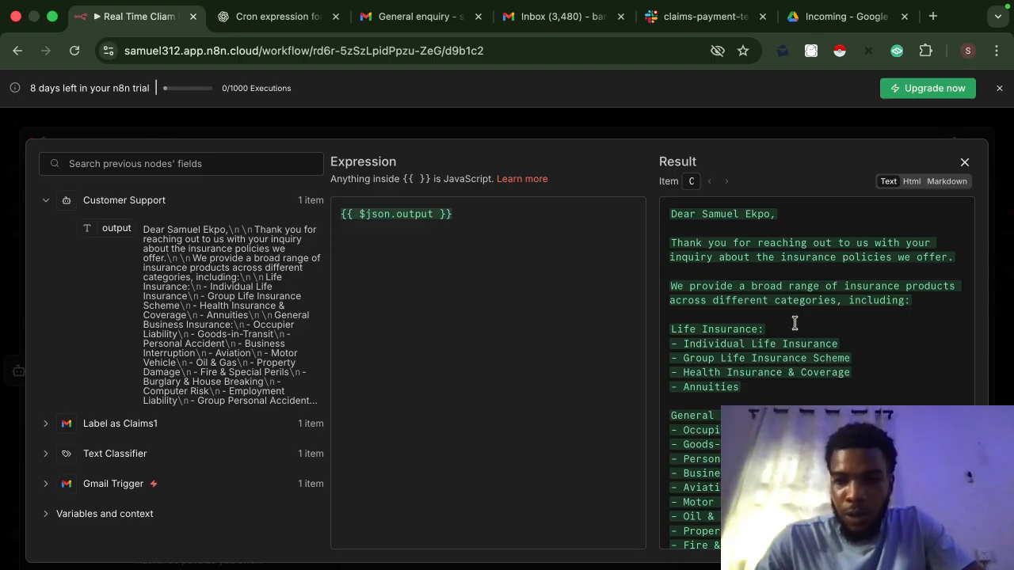
pyautogui.scroll(-3, 795, 323)
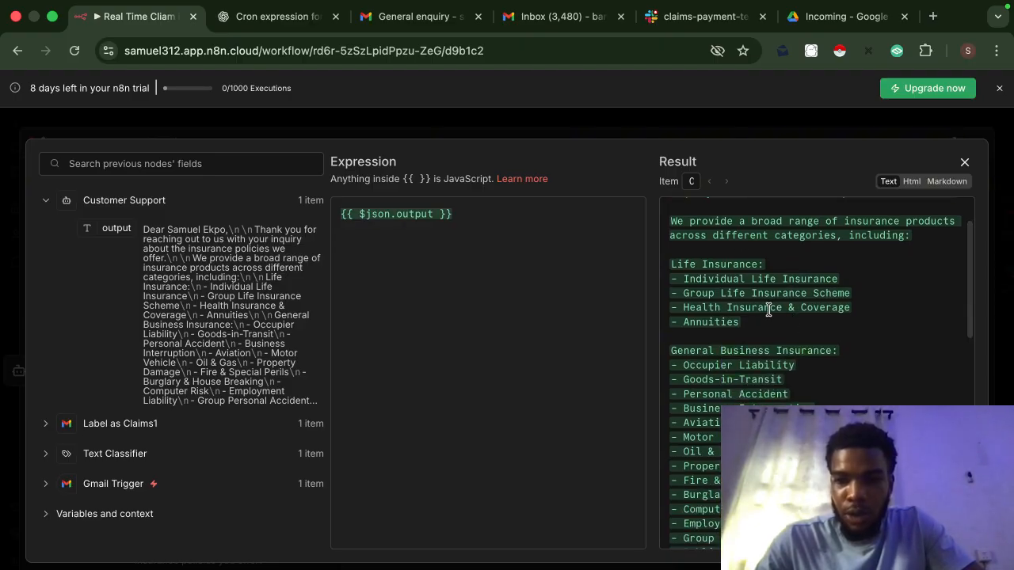
pyautogui.scroll(-10, 768, 310)
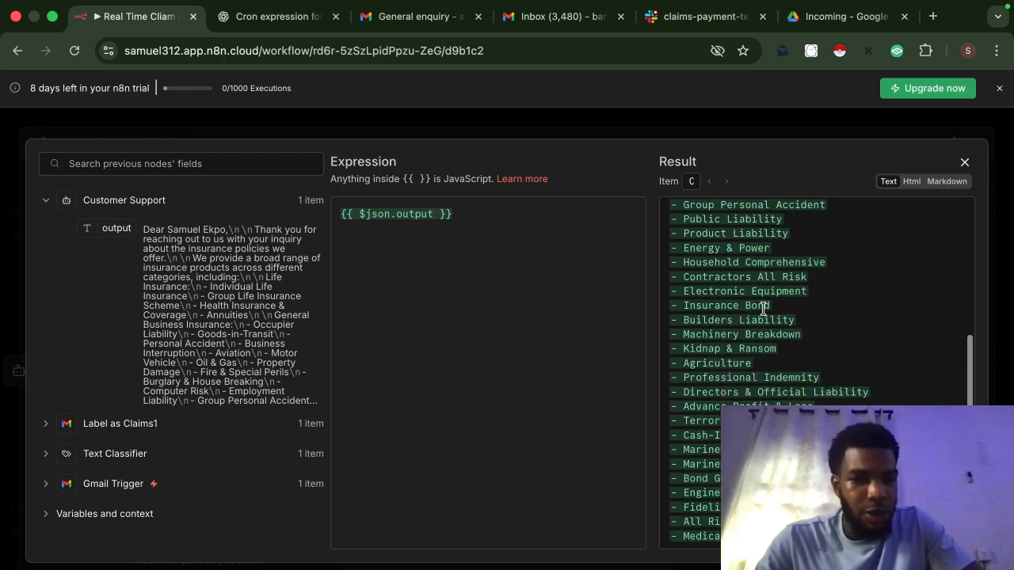
pyautogui.scroll(-8, 764, 310)
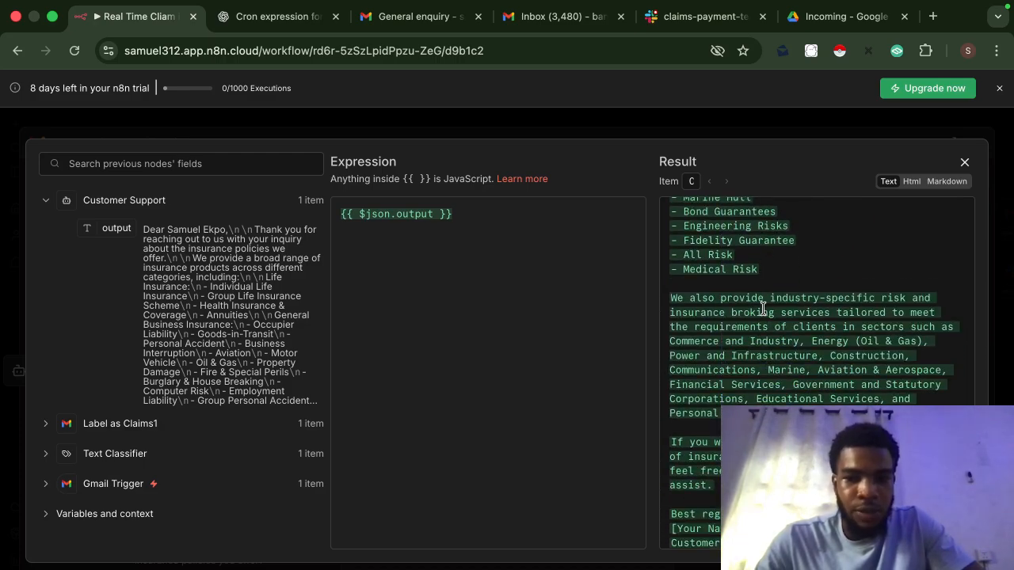
pyautogui.scroll(-1, 763, 309)
pyautogui.click(696, 120)
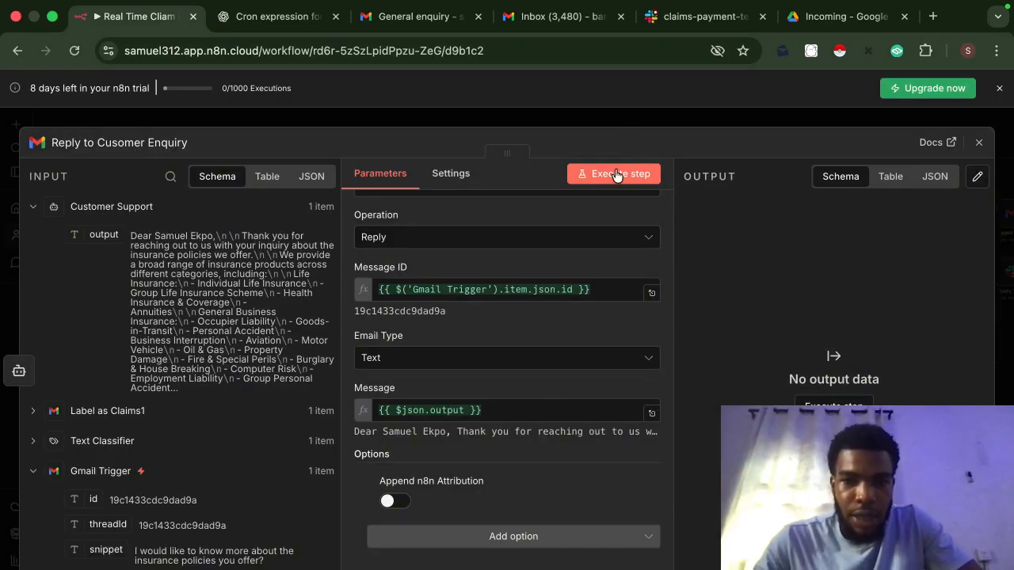
pyautogui.click(617, 175)
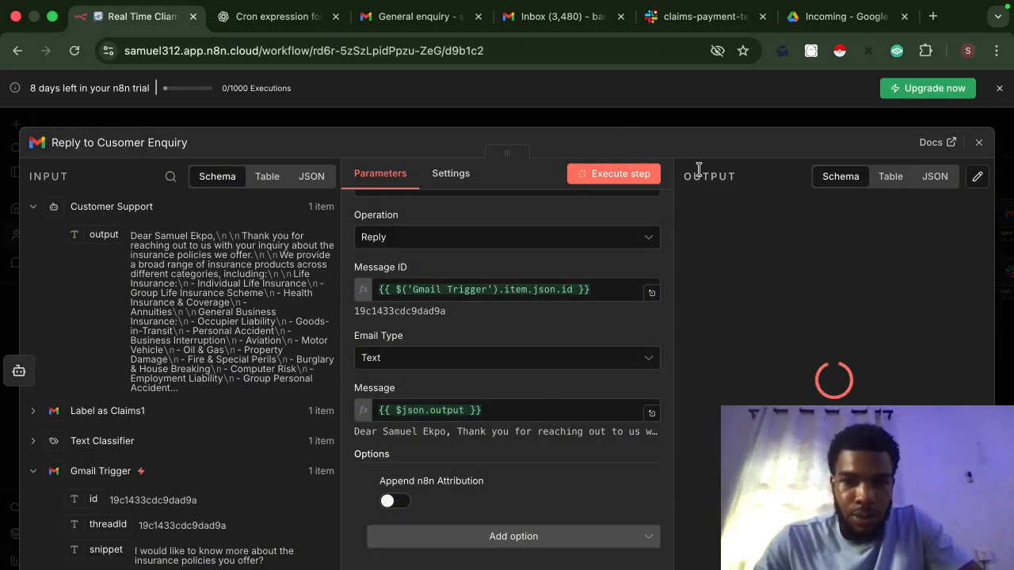
pyautogui.click(733, 126)
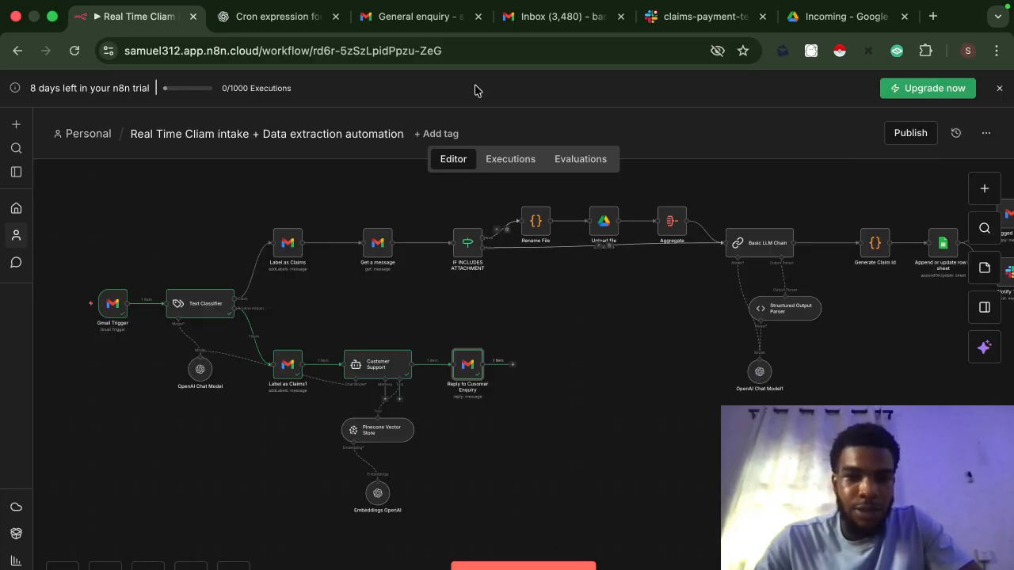
# Step: Reload the Gmail General enquiry thread and read the new reply listing the insurance products
pyautogui.click(435, 21)
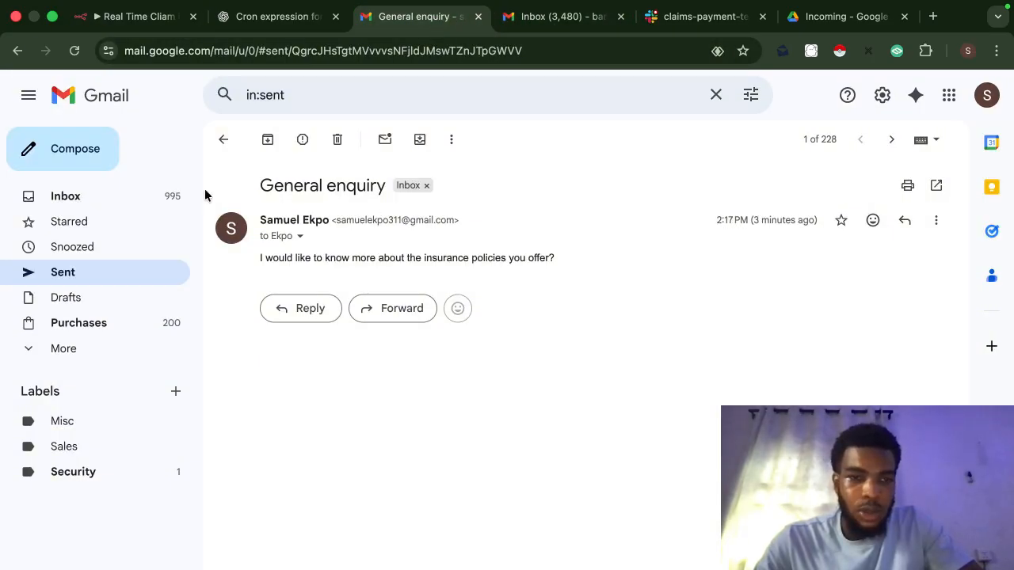
pyautogui.click(74, 50)
pyautogui.click(536, 282)
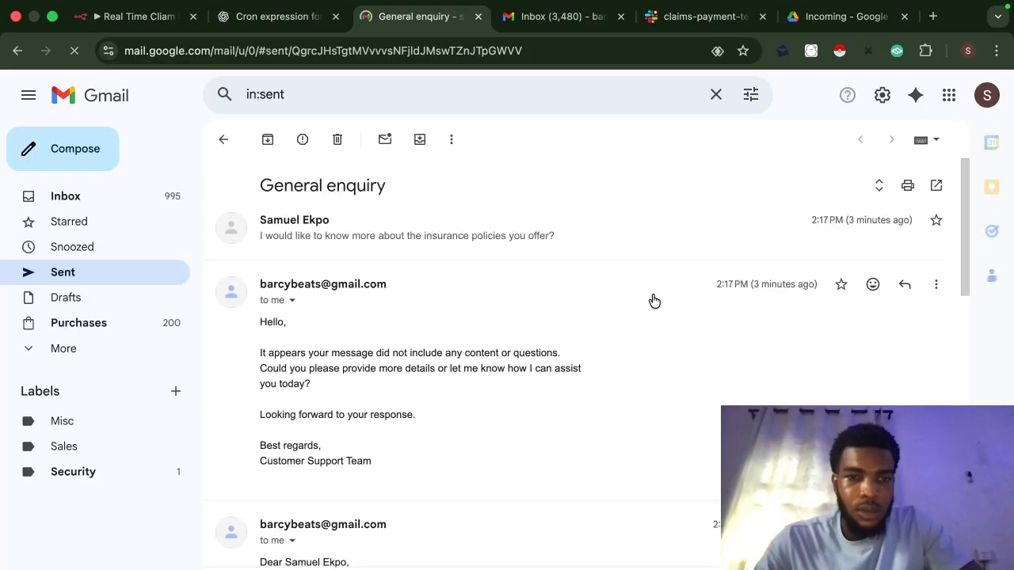
pyautogui.scroll(-5, 411, 408)
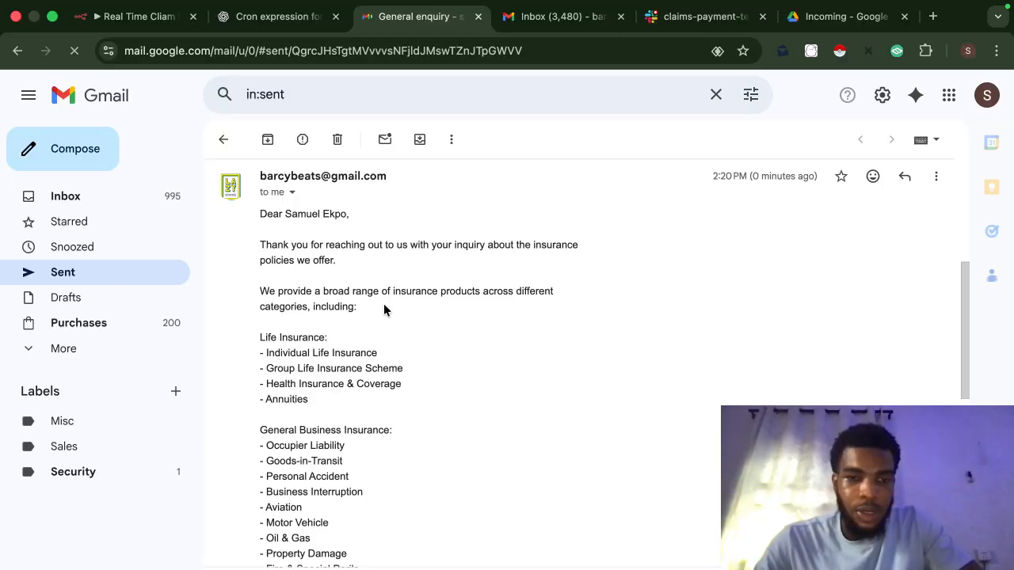
pyautogui.scroll(-2, 383, 309)
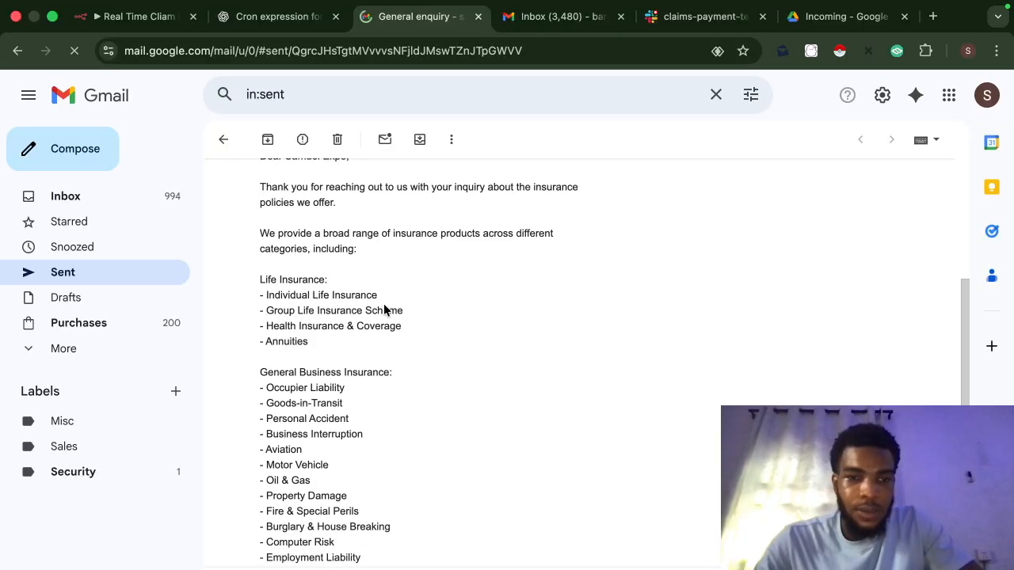
pyautogui.scroll(-3, 335, 278)
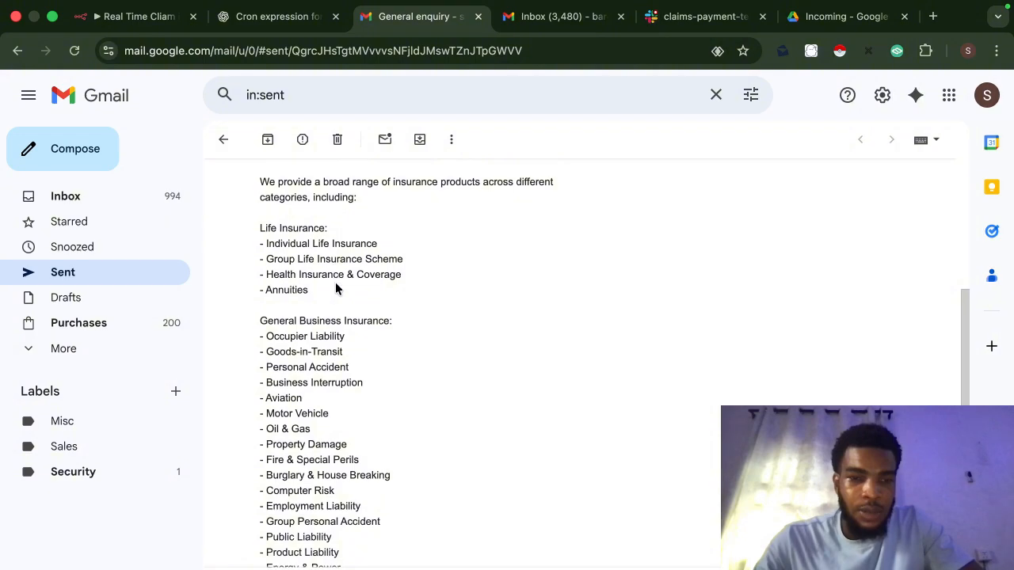
pyautogui.scroll(-8, 335, 283)
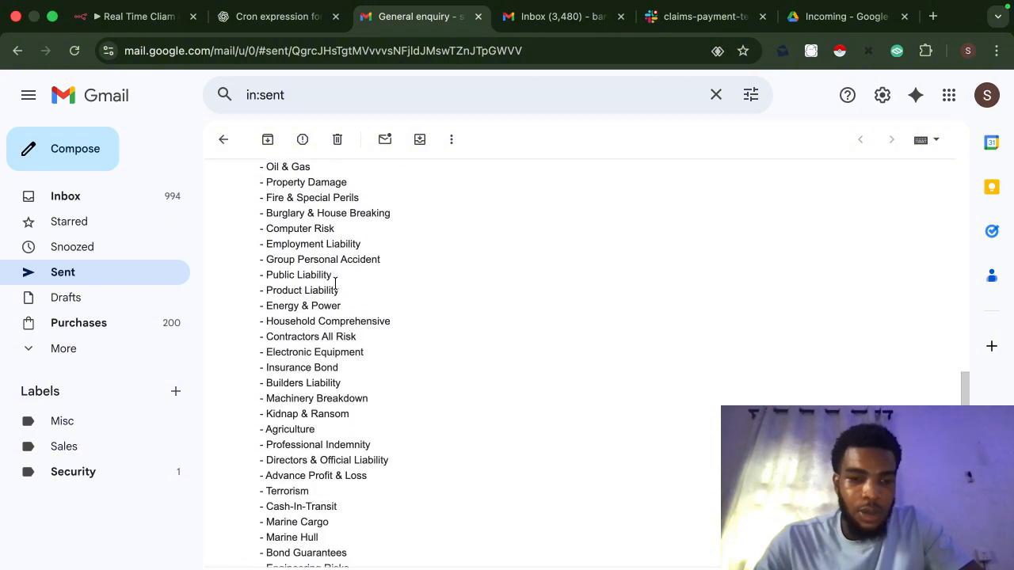
pyautogui.scroll(-7, 336, 283)
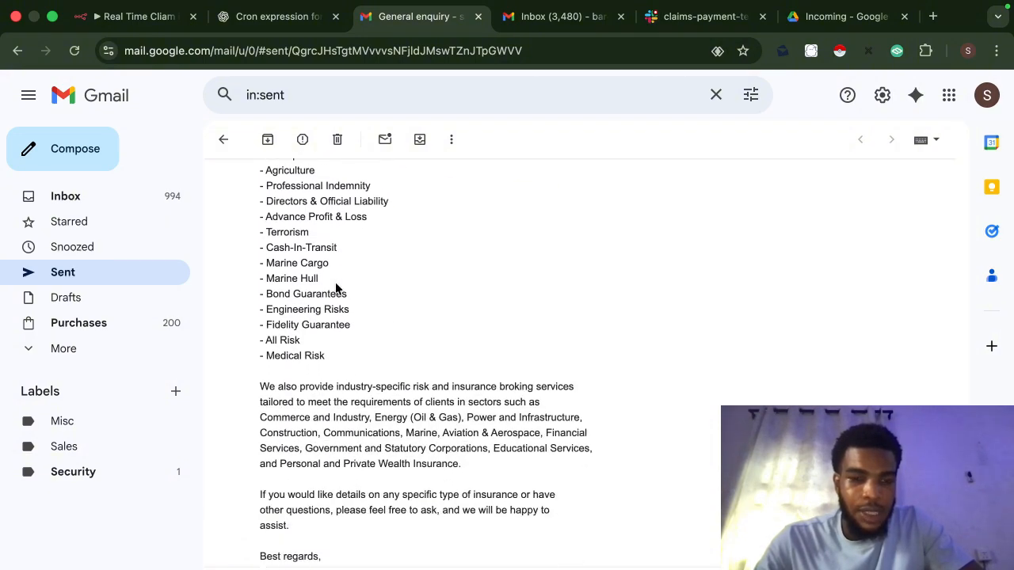
pyautogui.scroll(-1, 336, 289)
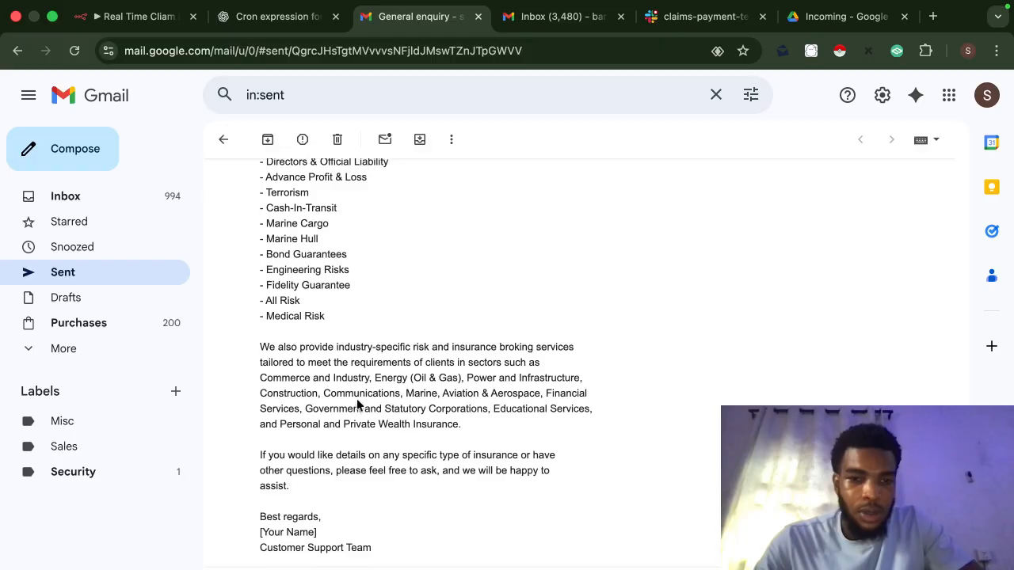
pyautogui.scroll(-1, 361, 428)
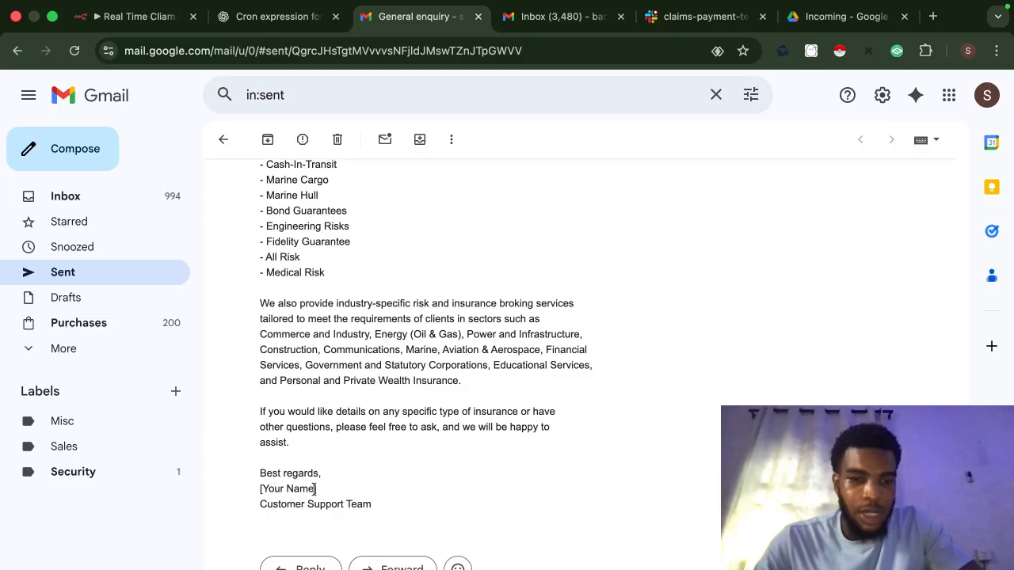
pyautogui.click(94, 16)
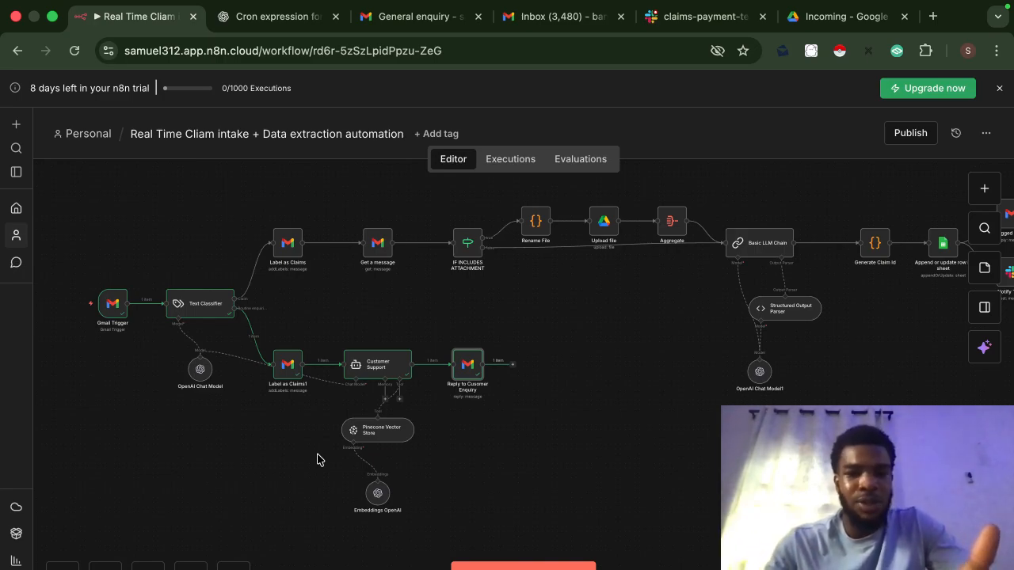
pyautogui.hscroll(2, 475, 431)
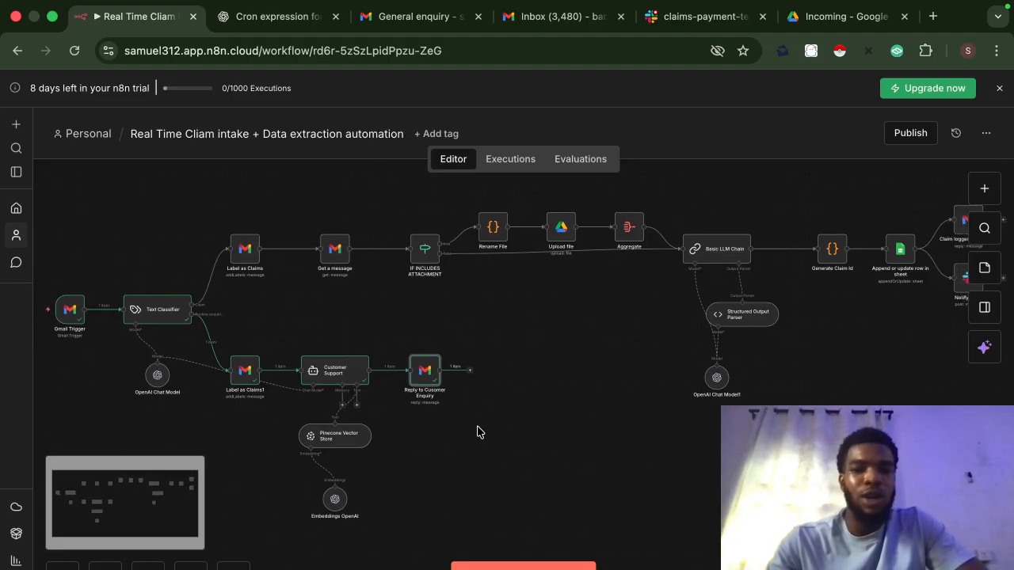